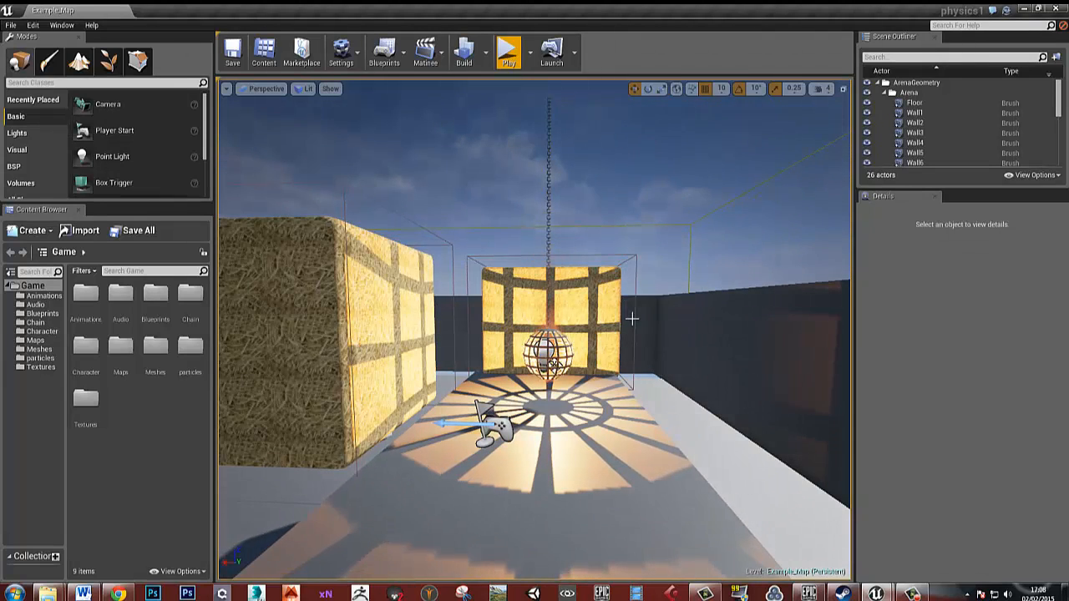
# Step: Play the level and walk around the two hay blocks and the hanging lantern, ending the session at the far block
pyautogui.moveTo(555, 198); pyautogui.dragTo(582, 247, button='right')
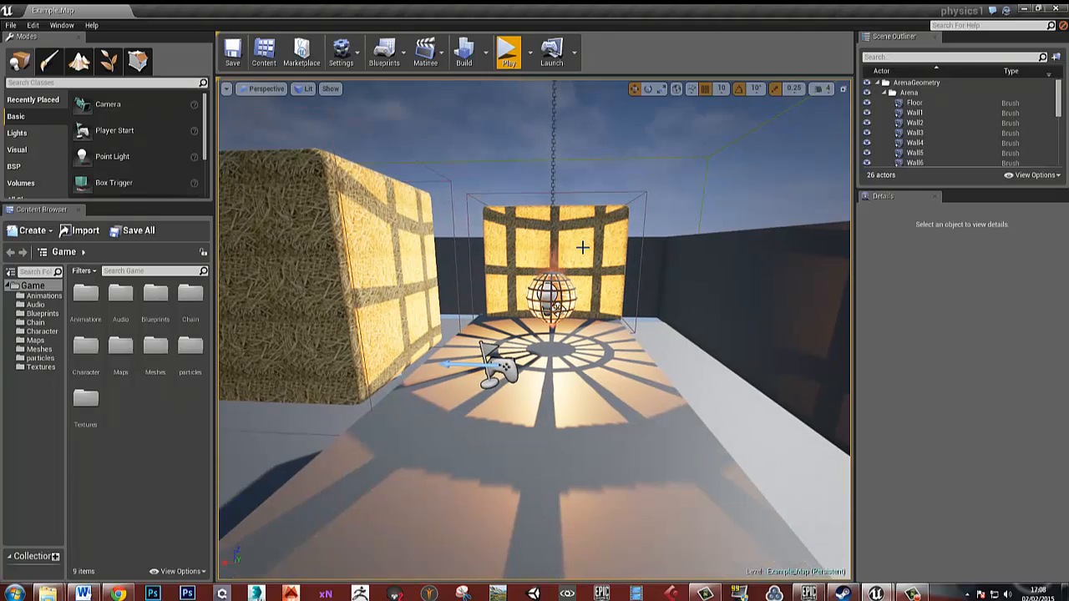
pyautogui.click(512, 65)
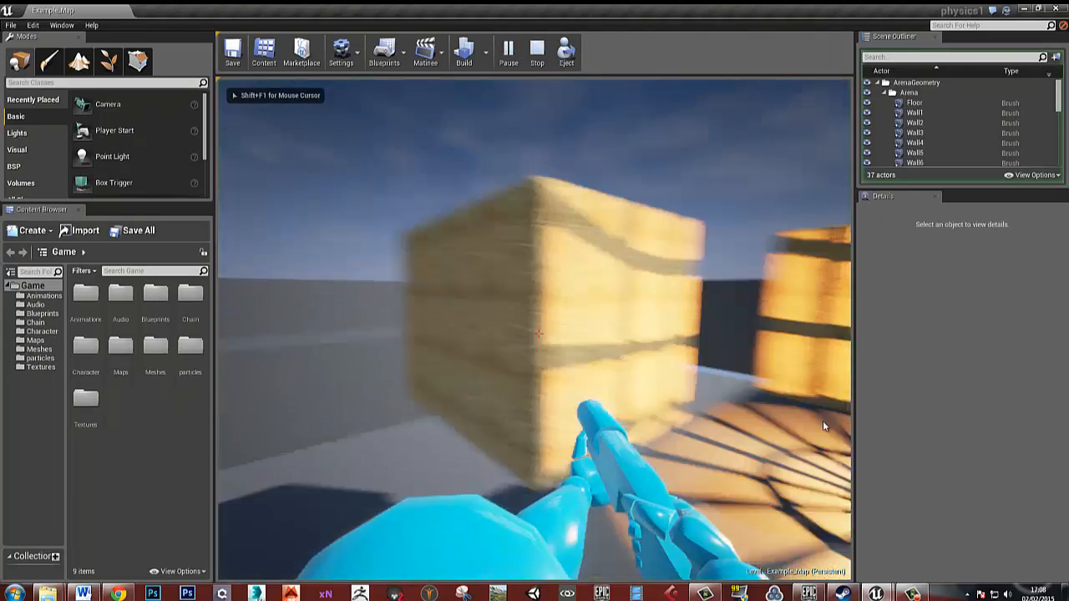
pyautogui.press('w')
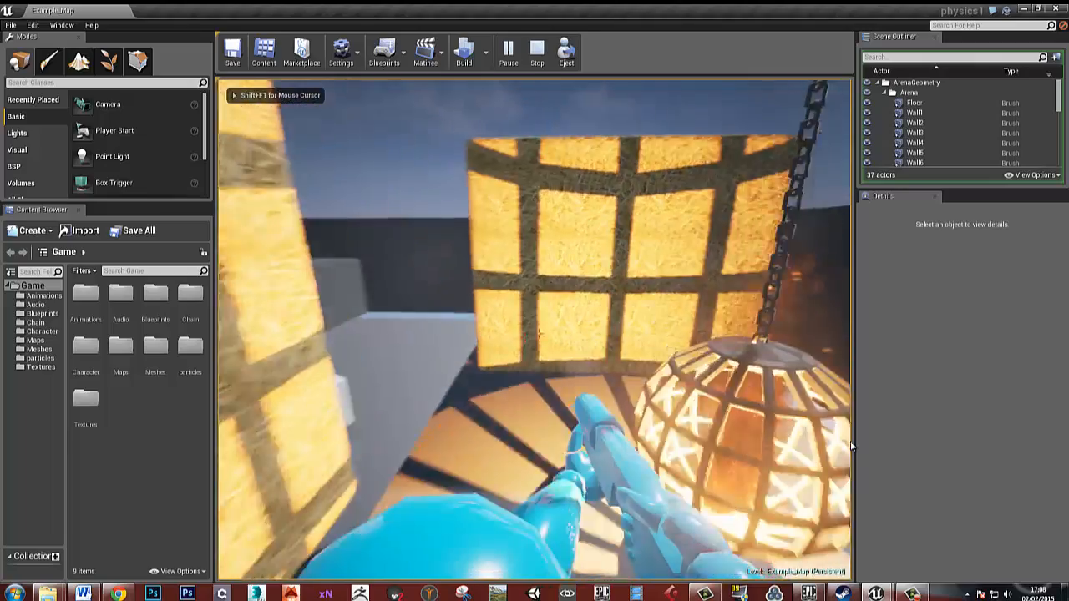
pyautogui.press('d')
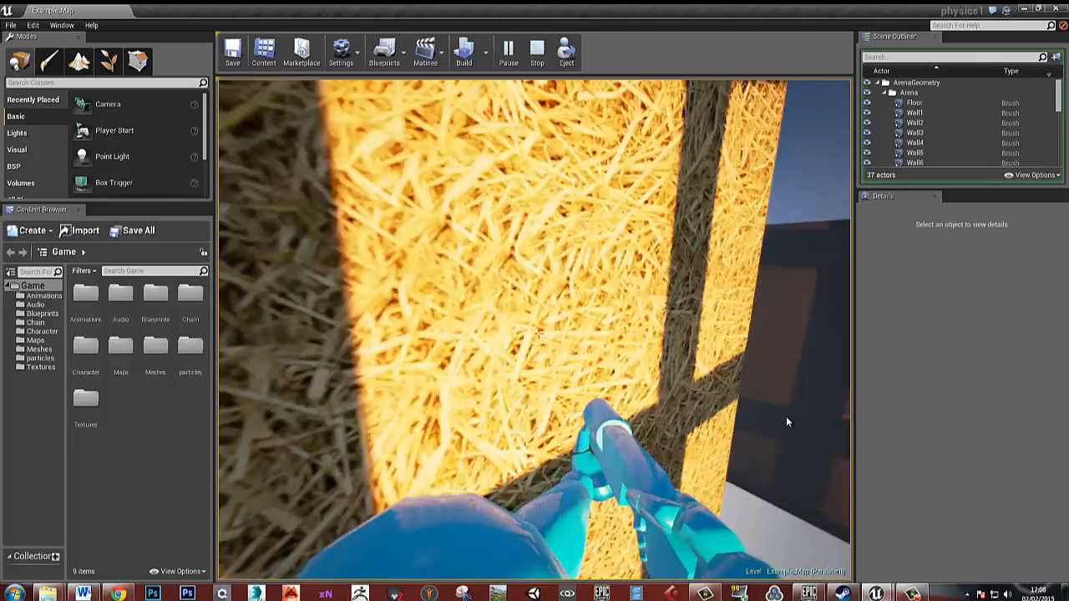
pyautogui.press('a')
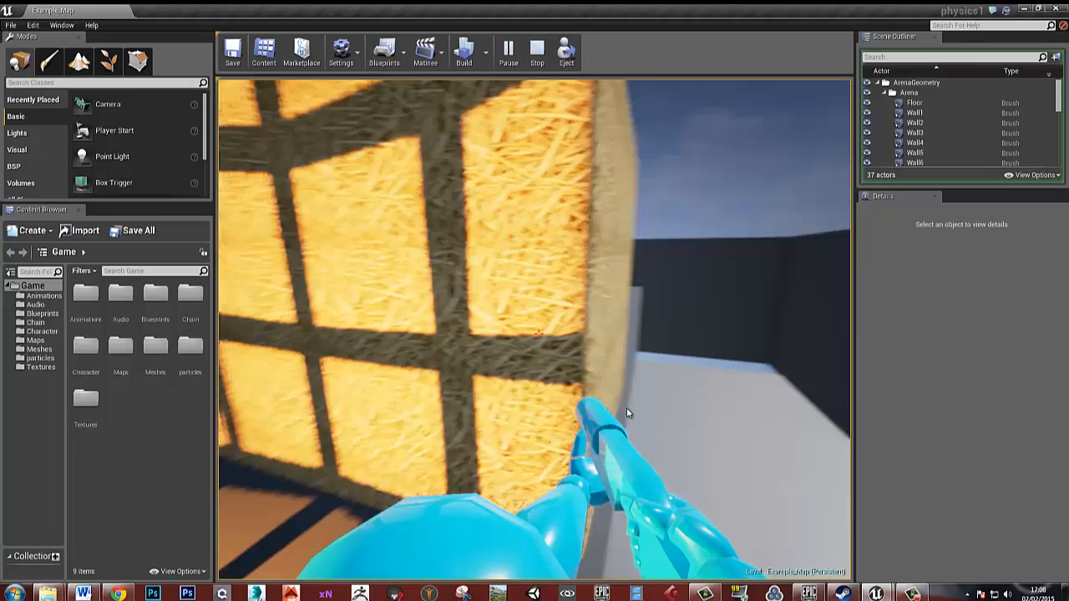
pyautogui.press('Escape')
# Step: Play the level again and shoot at the hay blocks from close range, backing away to view both with the lantern
pyautogui.press('s')
pyautogui.moveTo(626, 408); pyautogui.dragTo(513, 391, button='right')
pyautogui.press('d')
pyautogui.moveTo(472, 363); pyautogui.dragTo(509, 207, button='right')
pyautogui.press('w')
pyautogui.press('a')
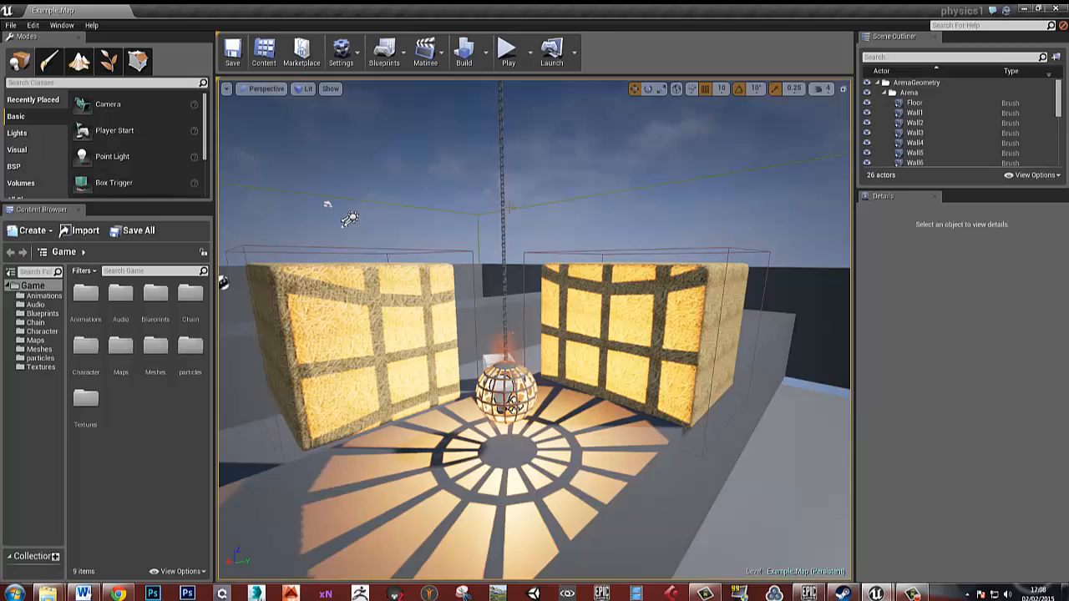
pyautogui.click(517, 61)
pyautogui.press('w')
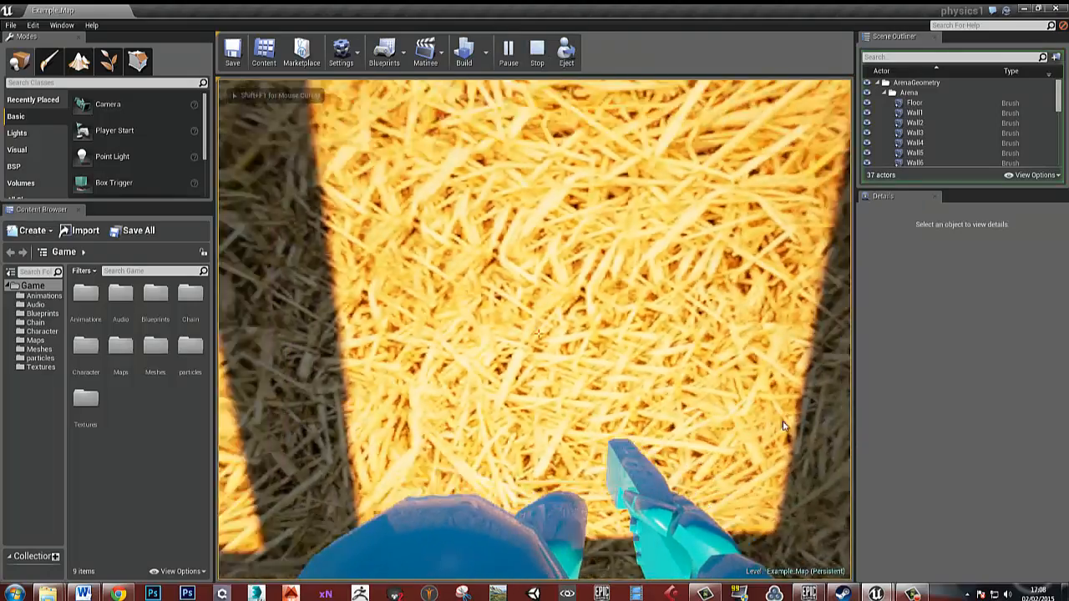
pyautogui.press('s')
pyautogui.click(774, 406)
pyautogui.click(708, 408)
pyautogui.press('s')
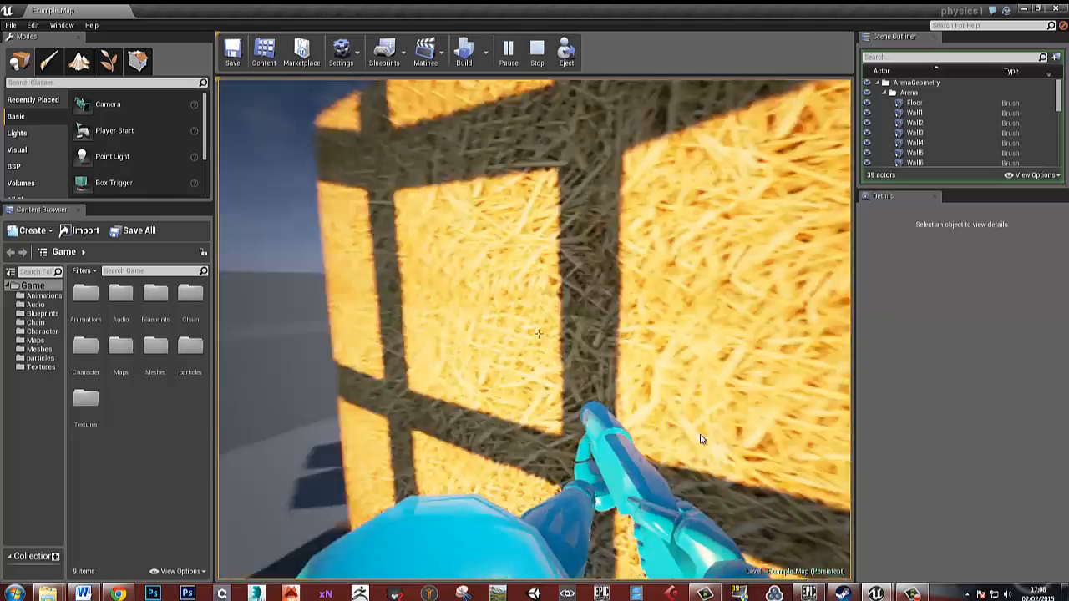
pyautogui.press('w')
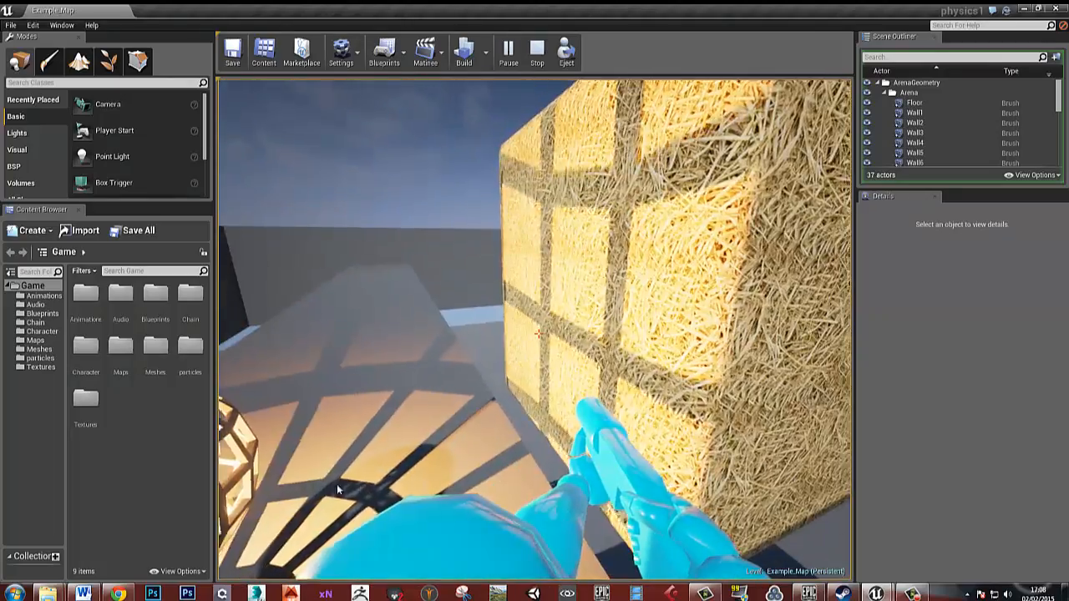
pyautogui.press('s')
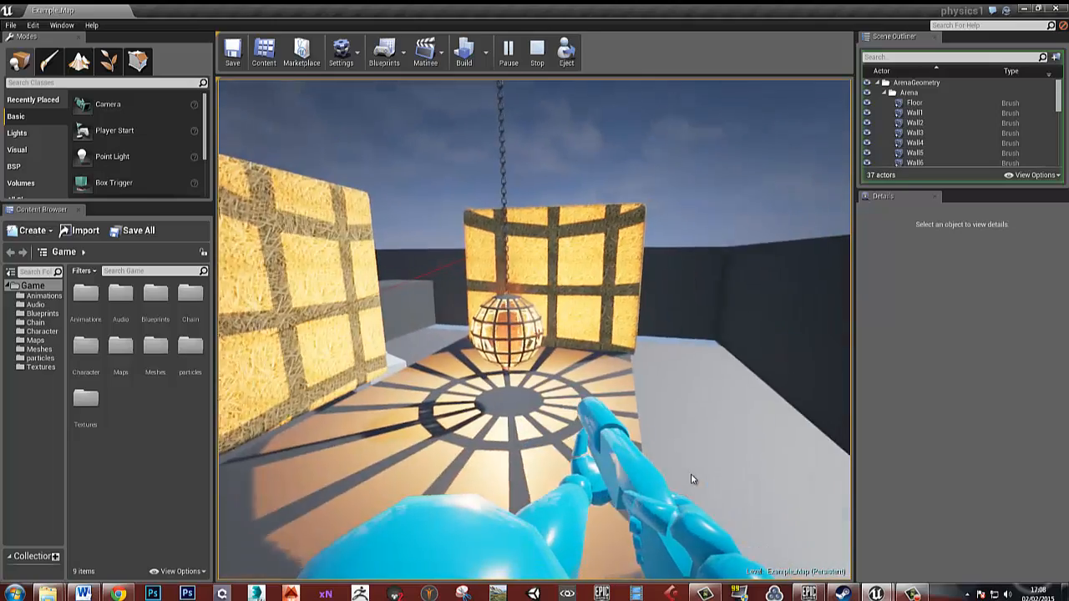
# Step: Walk to the stacked white cubes in the running level and shoot them to test their physics
pyautogui.press('w')
pyautogui.press('w')
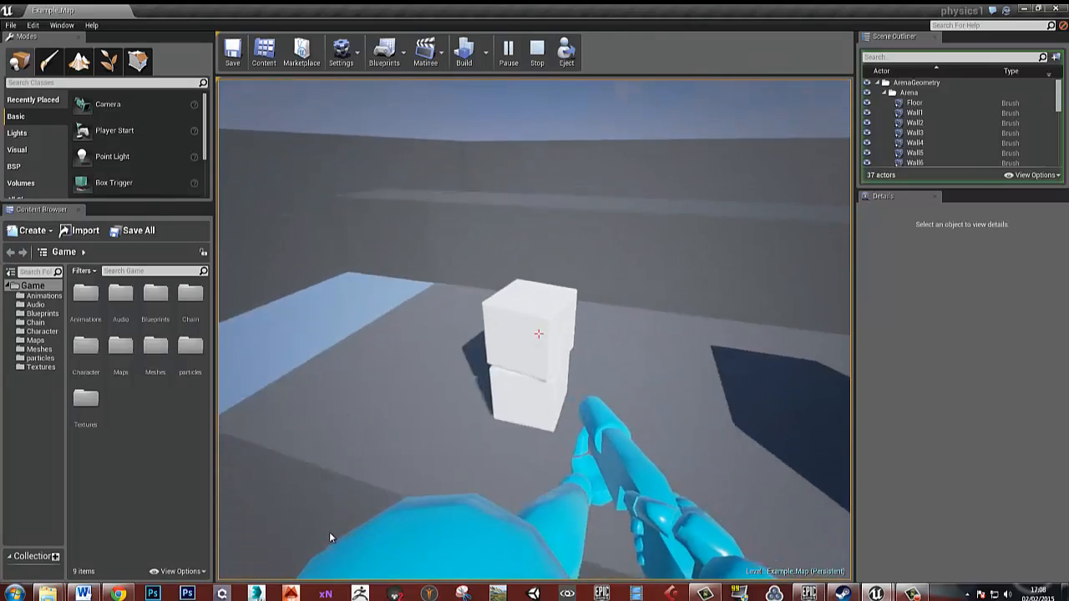
pyautogui.click(327, 533)
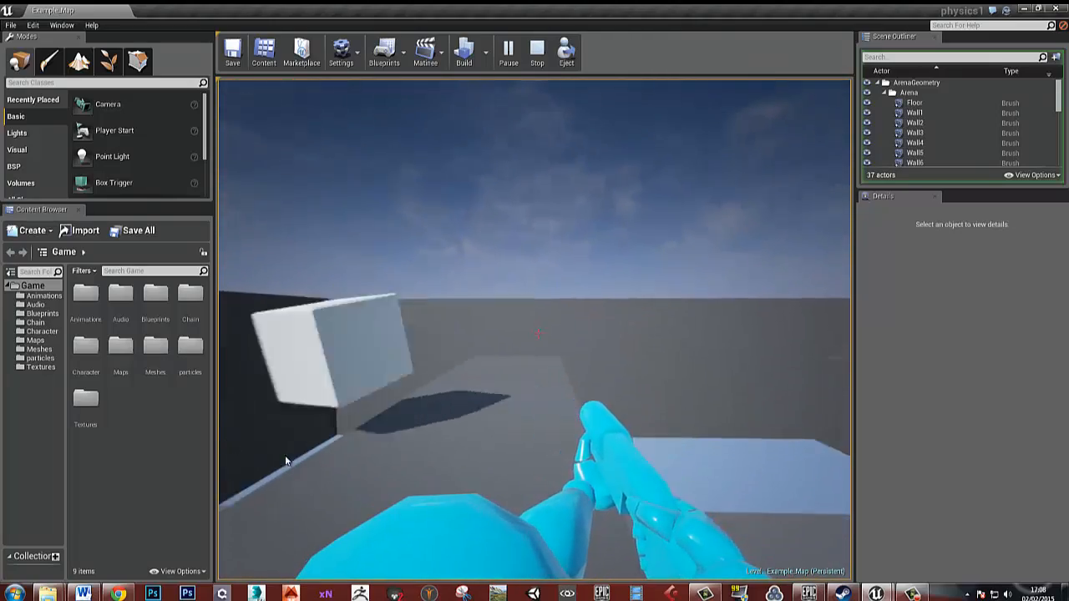
pyautogui.press('w')
pyautogui.press('w')
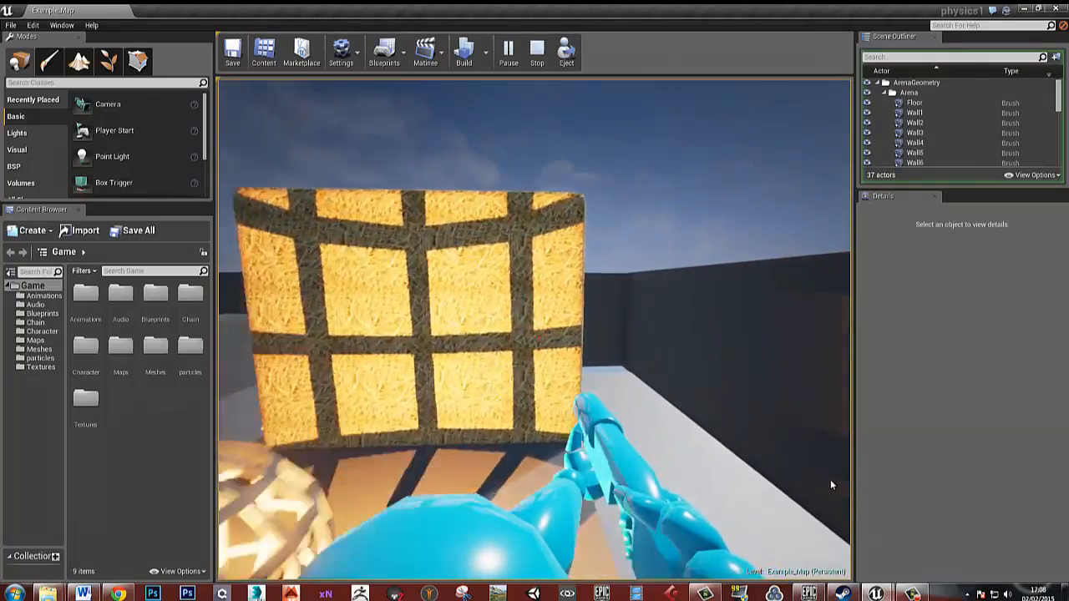
# Step: Walk between the far hay block and the hanging lantern to examine the lantern's fire and the shadows it casts
pyautogui.press('w')
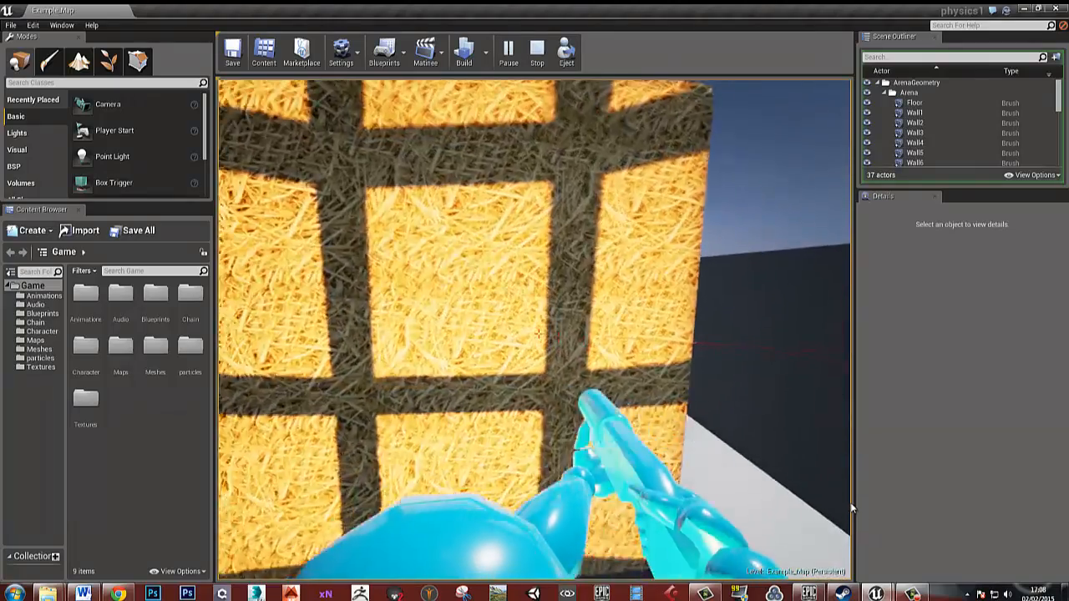
pyautogui.press('w')
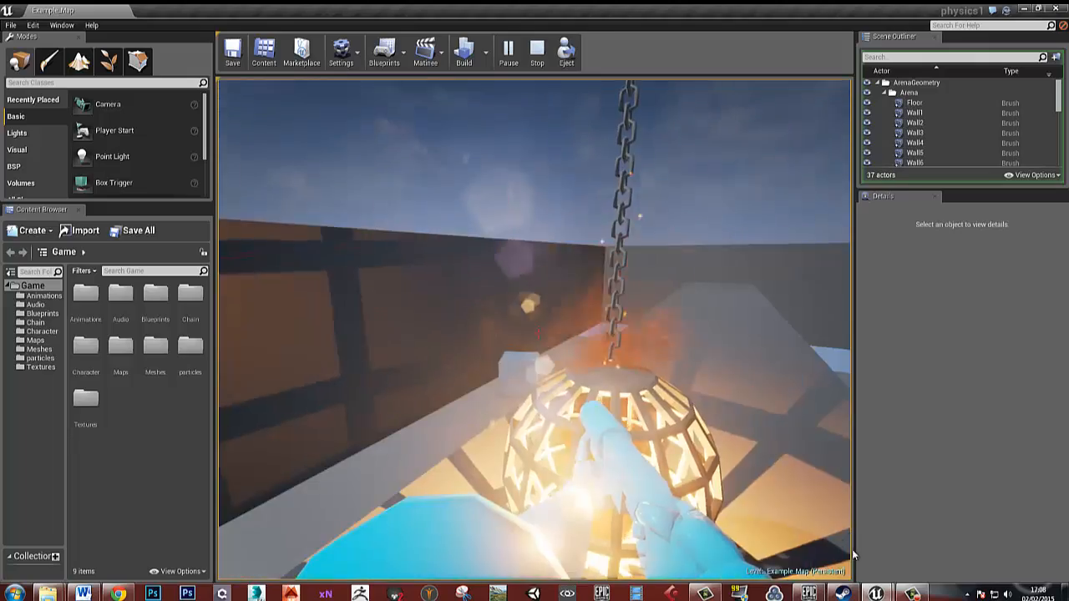
pyautogui.press('s')
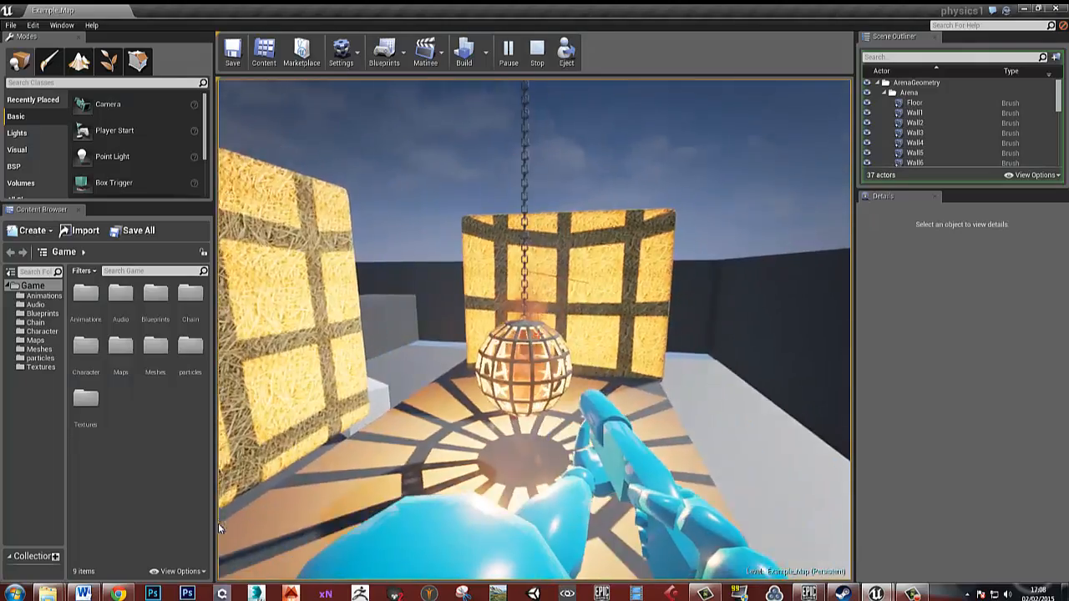
pyautogui.press('w')
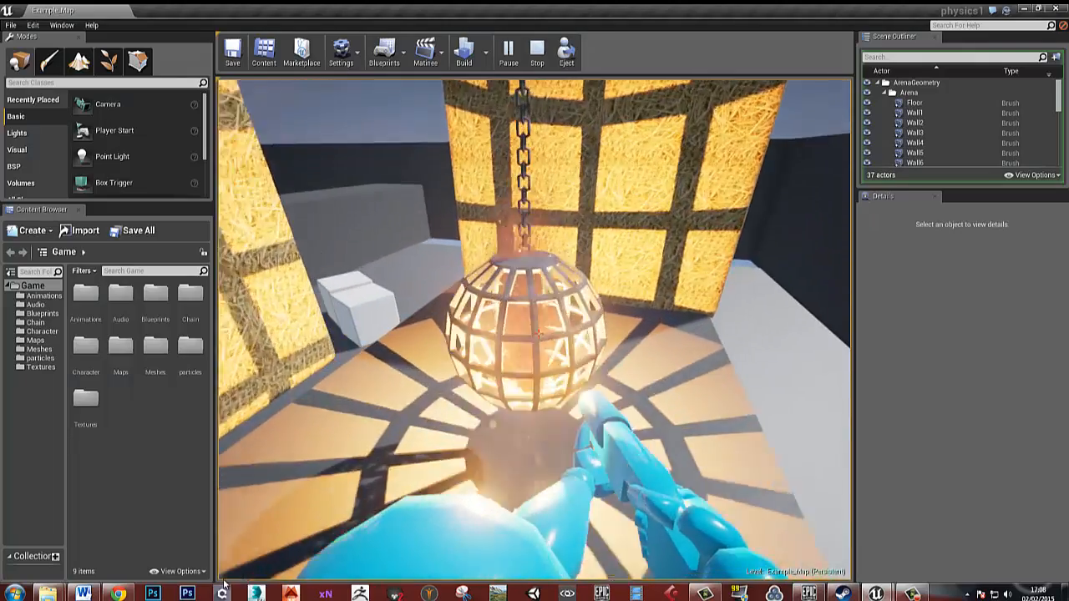
pyautogui.press('s')
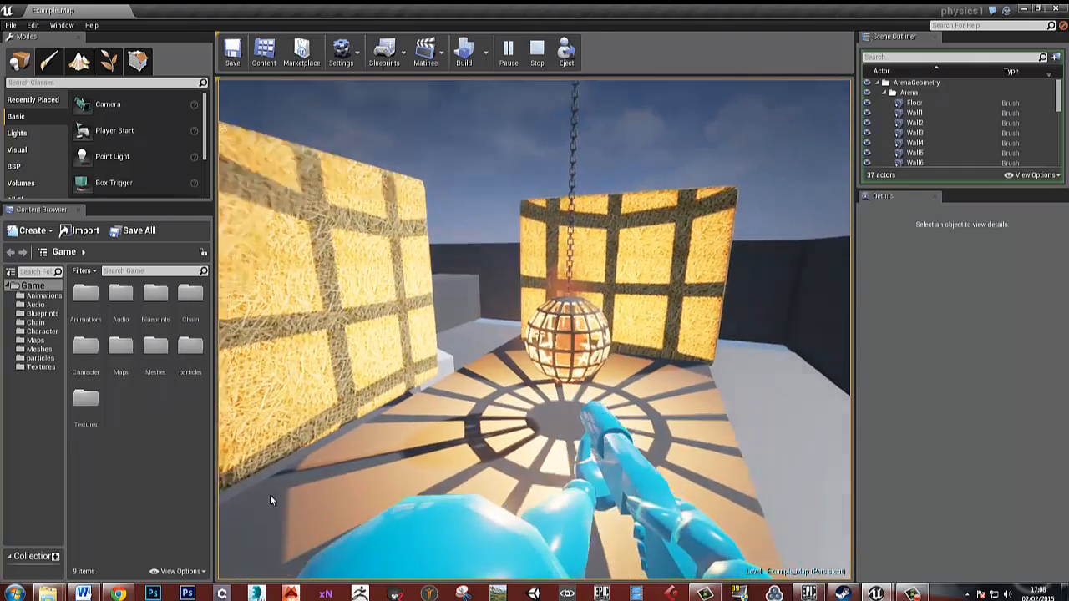
pyautogui.press('w')
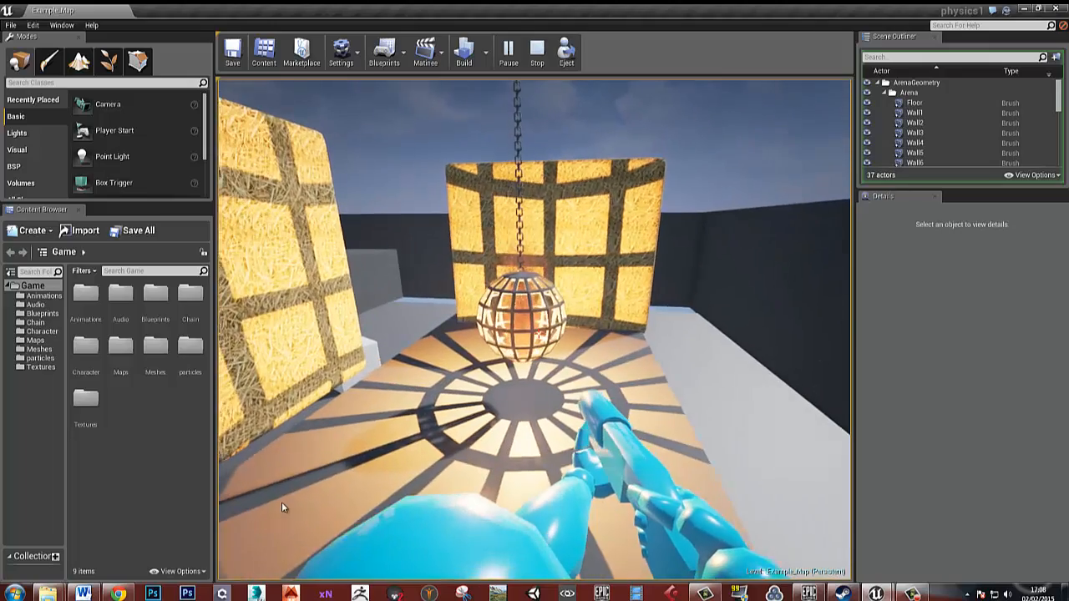
# Step: Shoot the hanging lantern at close range and circle it to examine its flames, chain and light
pyautogui.press('w')
pyautogui.press('w')
pyautogui.click(282, 514)
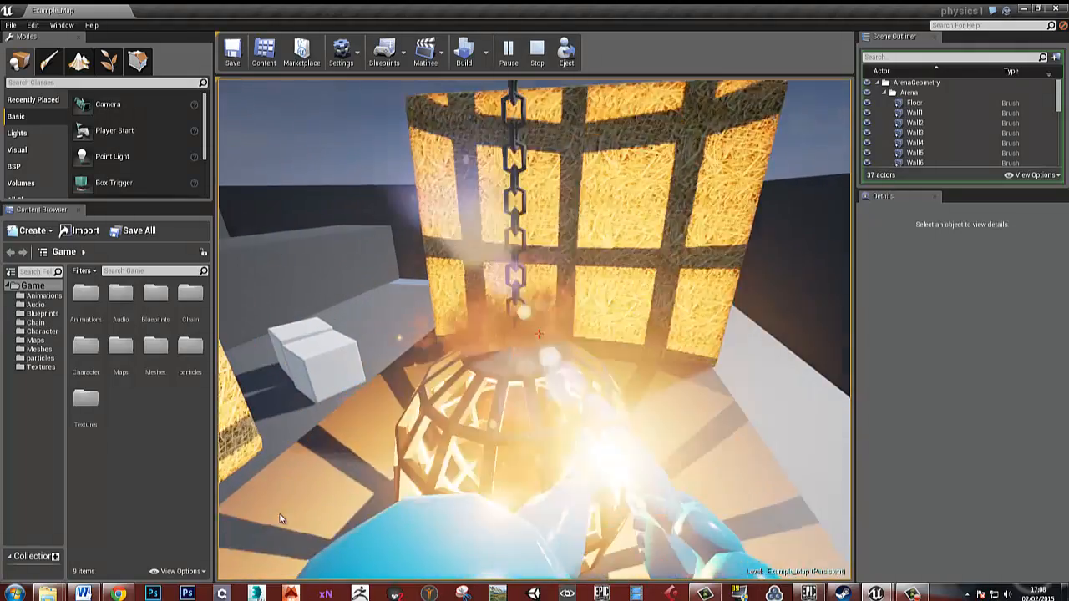
pyautogui.press('d')
pyautogui.press('a')
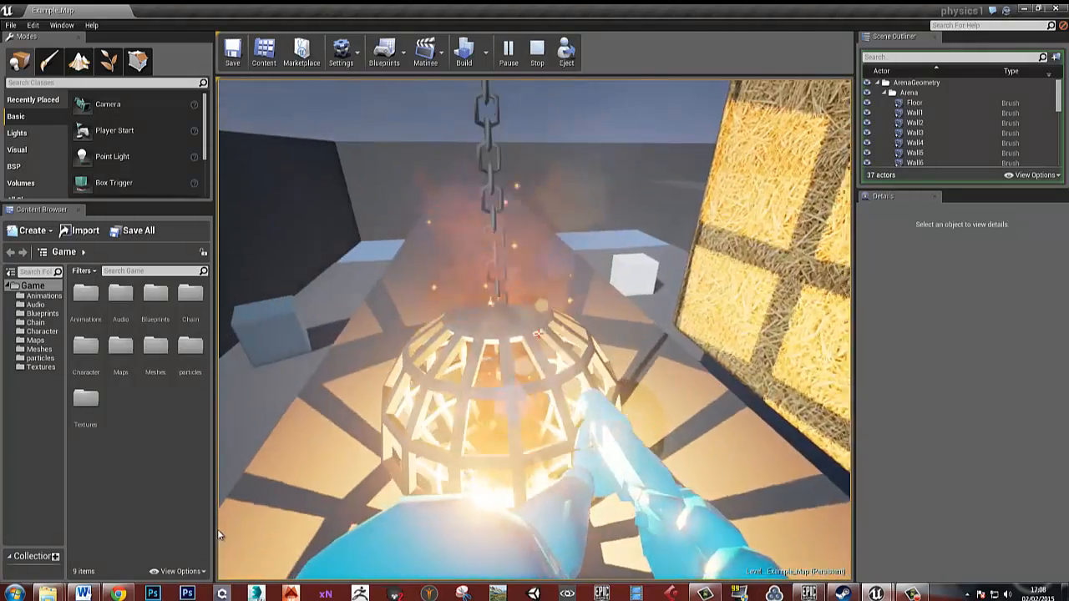
pyautogui.press('w')
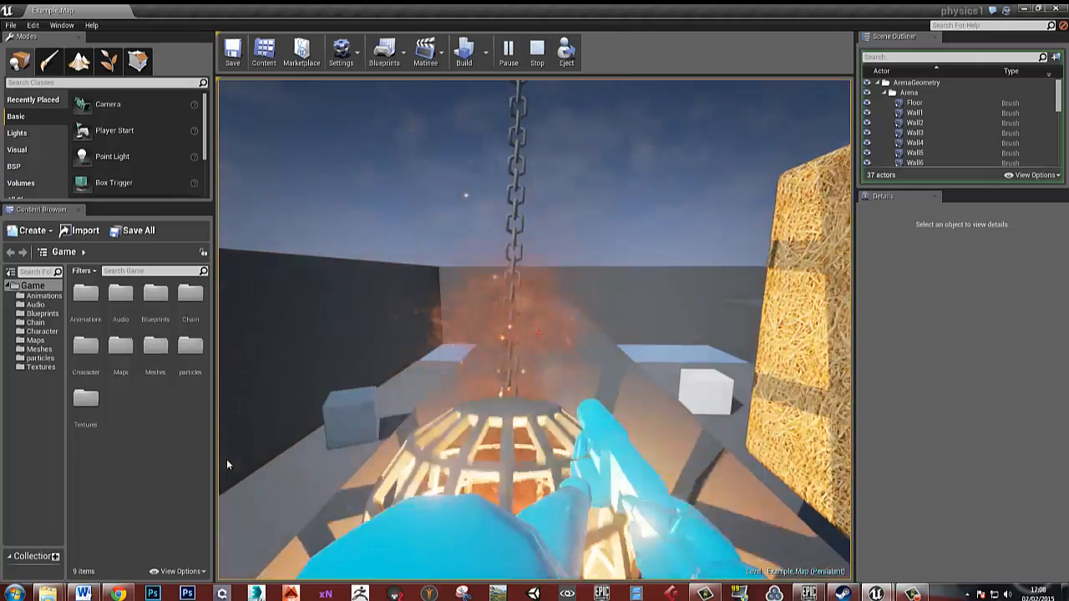
pyautogui.press('d')
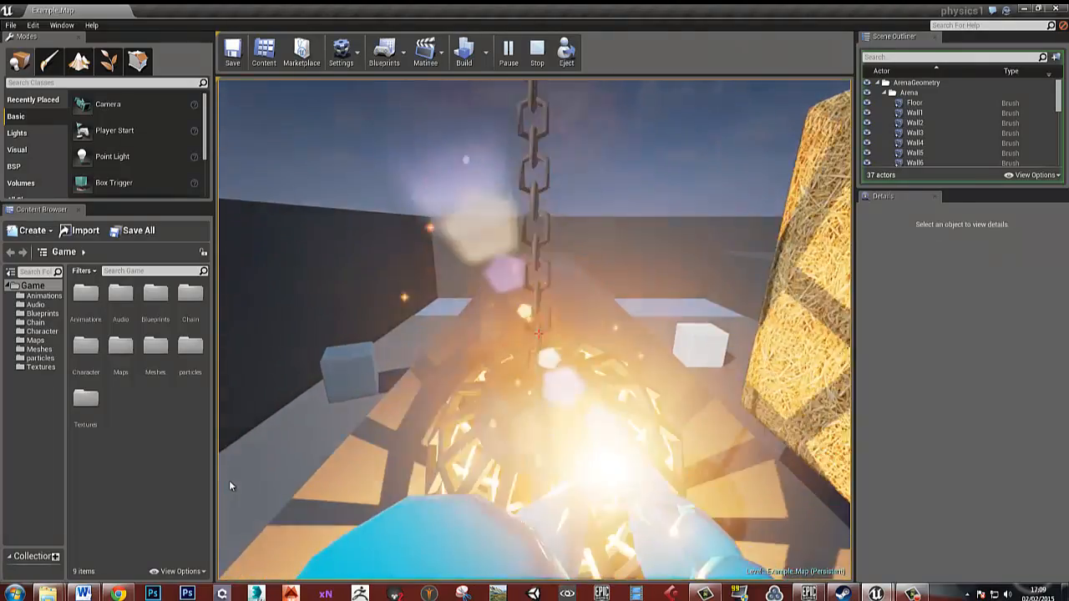
pyautogui.press('s')
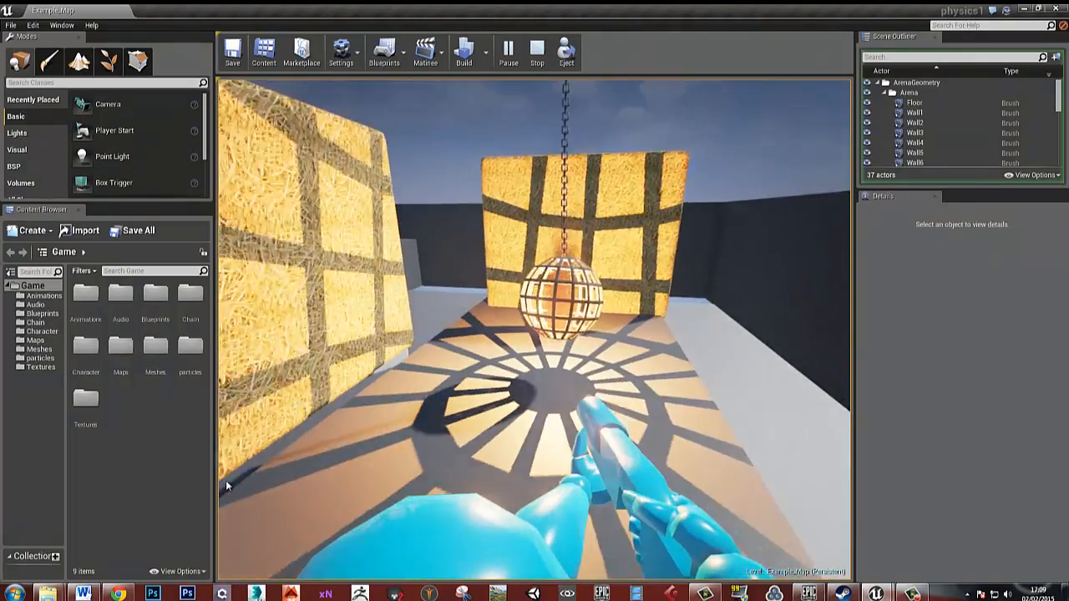
# Step: Swing the lantern into the far hay block to set it on fire, and look around the arena while it burns
pyautogui.press('w')
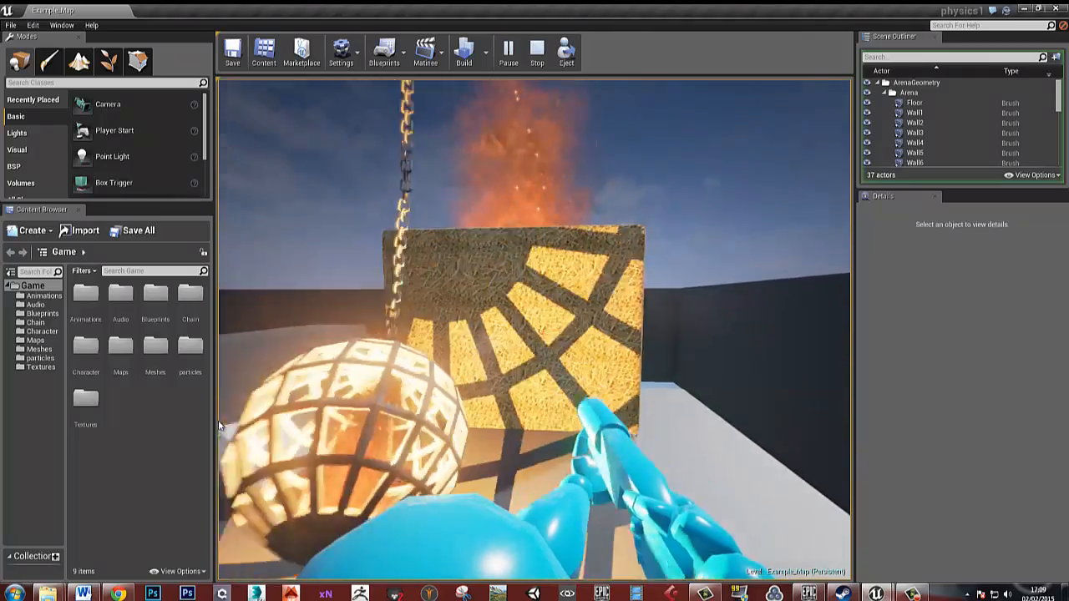
pyautogui.press('d')
pyautogui.press('w')
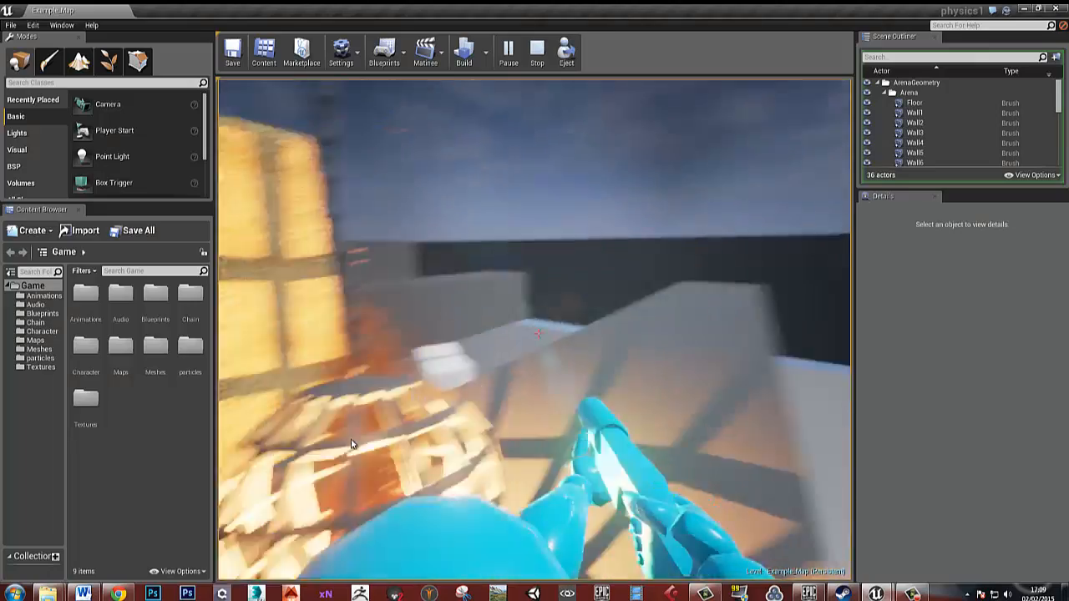
pyautogui.press('w')
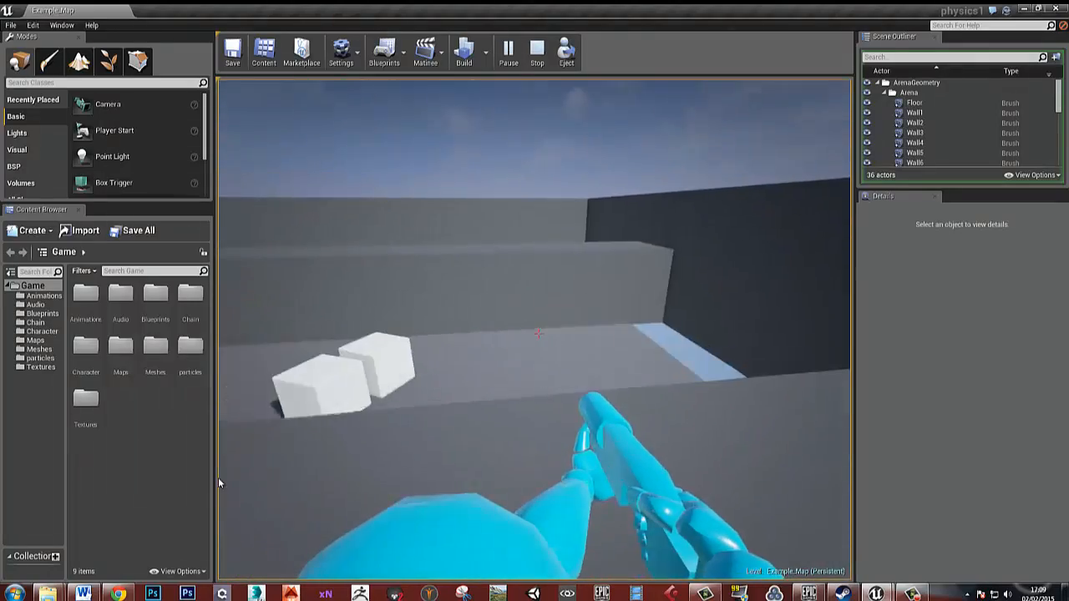
pyautogui.press('w')
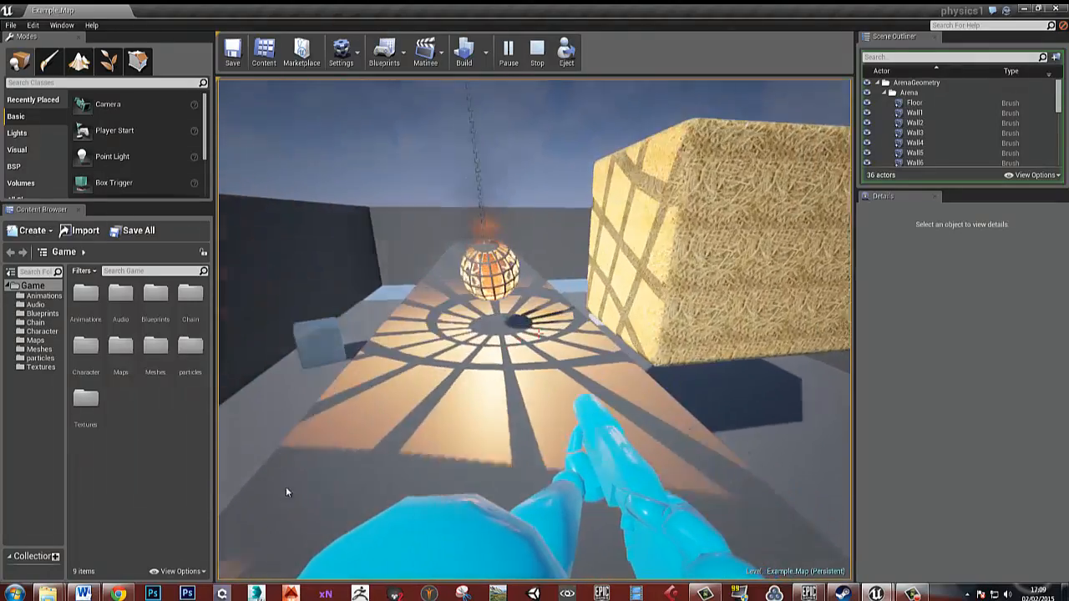
# Step: Swing the lantern into the remaining hay block to ignite it, and end the play session
pyautogui.press('a')
pyautogui.press('d')
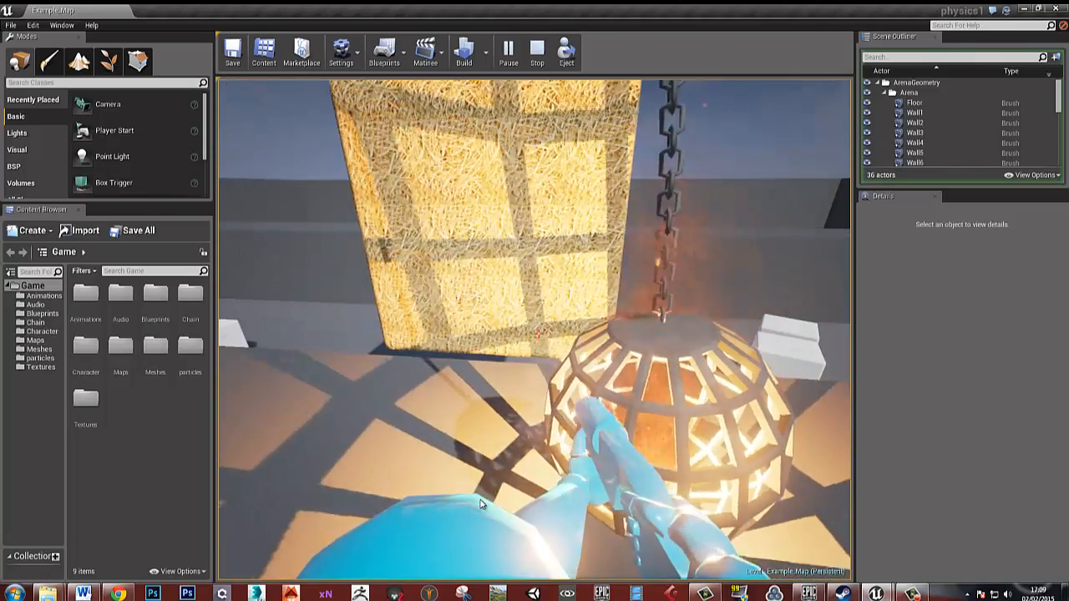
pyautogui.press('a')
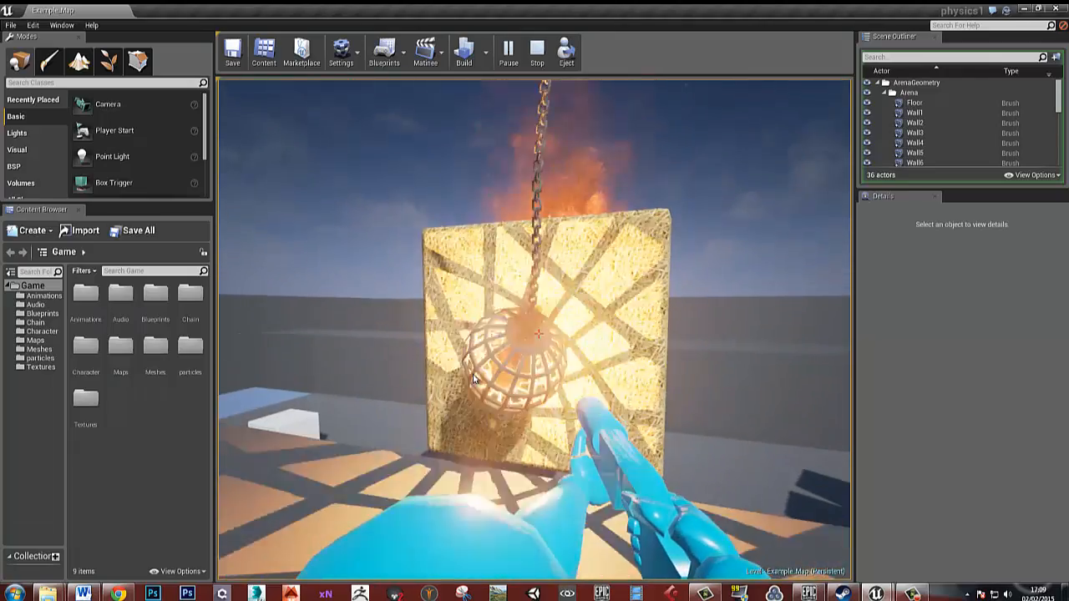
pyautogui.press('s')
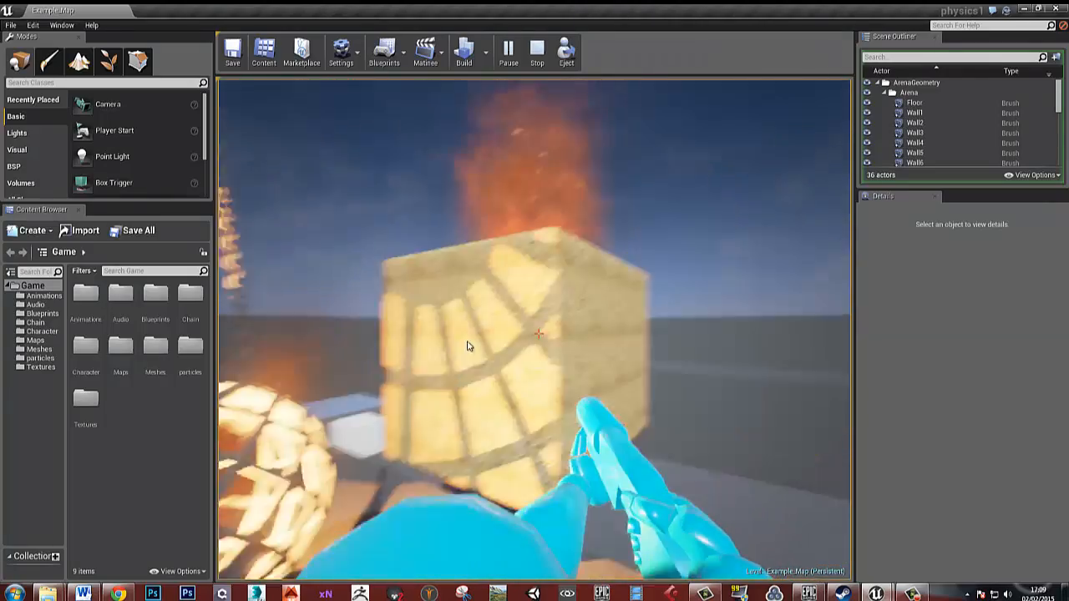
pyautogui.press('Escape')
# Step: Duplicate the hay cube Cube_BP2 to X -1540, Y 130, Z 560 and copy that duplicate to X -1260, Y -210, Z 560
pyautogui.click(592, 328)
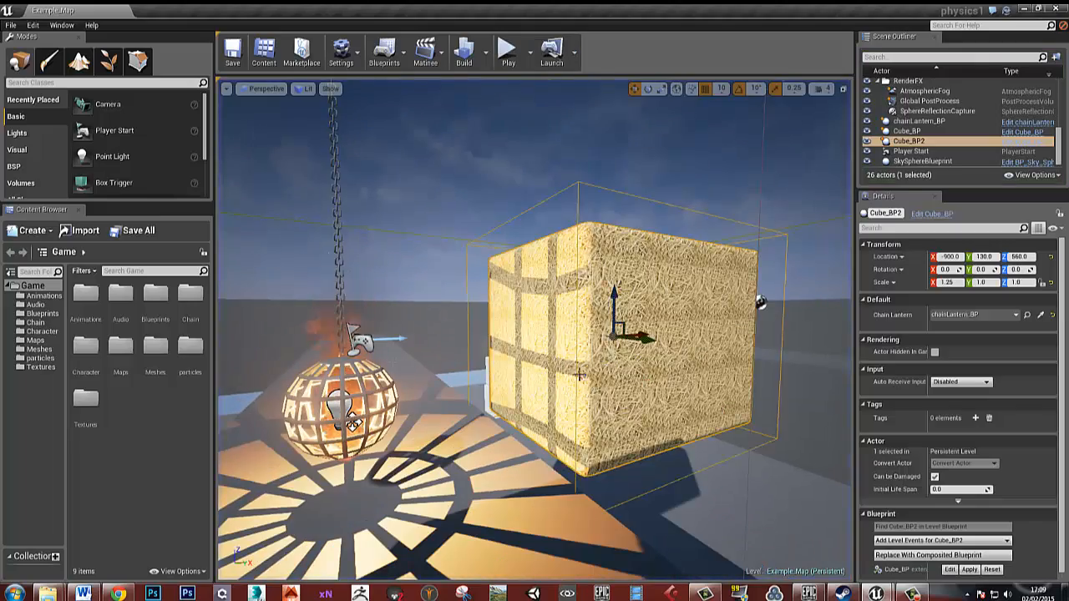
pyautogui.press('s')
pyautogui.moveTo(592, 328)
pyautogui.mouseDown(button='right')
pyautogui.moveTo(576, 334)
pyautogui.moveTo(592, 327)
pyautogui.mouseUp(button='right')
pyautogui.press('d')
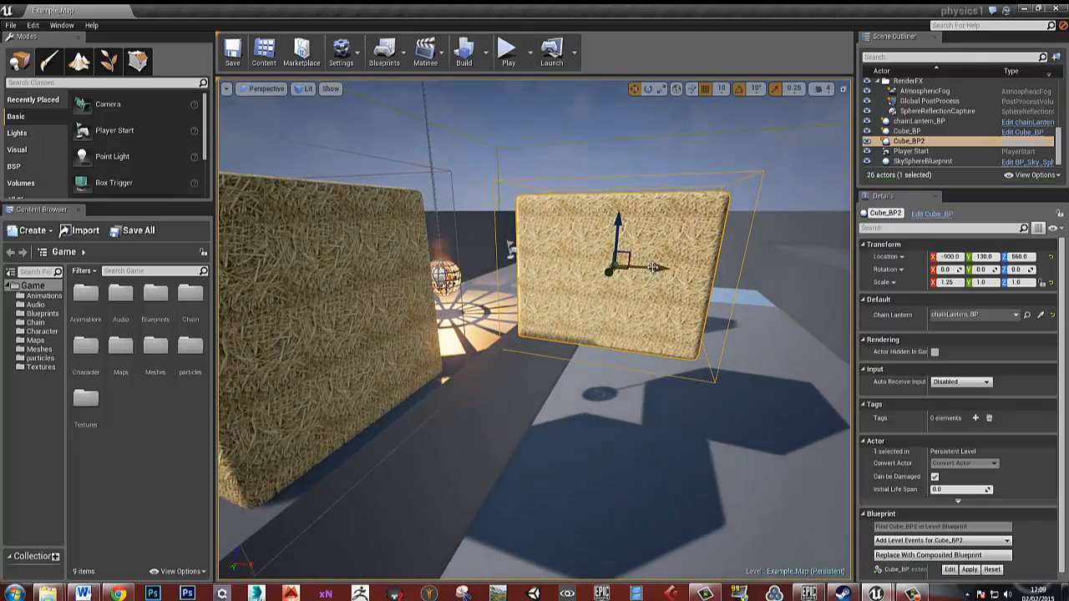
pyautogui.press('w')
pyautogui.moveTo(554, 285); pyautogui.dragTo(520, 292, button='right')
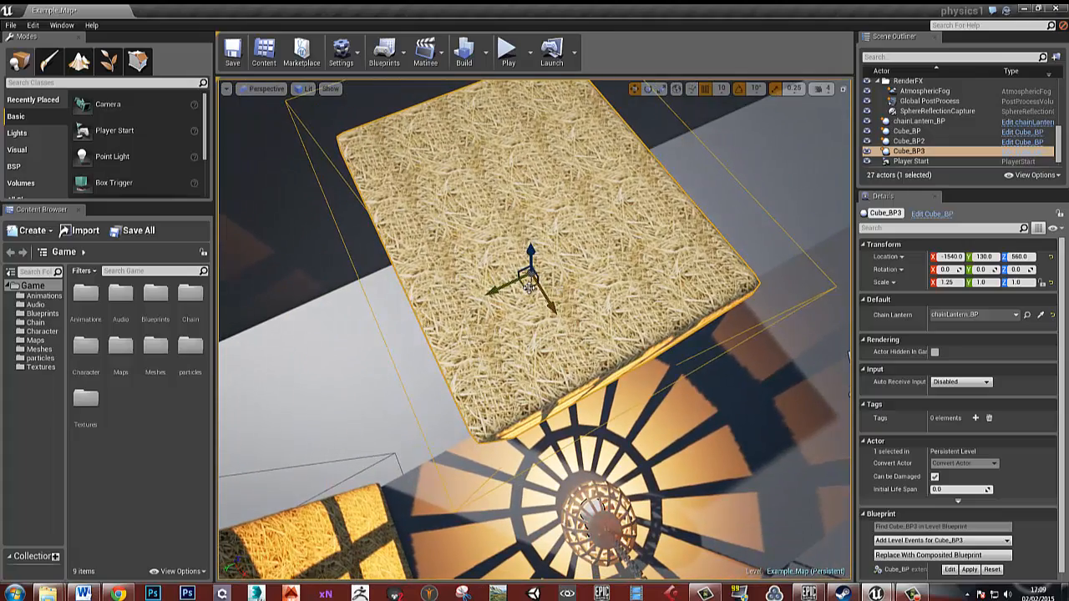
pyautogui.keyDown('alt'); pyautogui.moveTo(528, 287); pyautogui.dragTo(787, 311); pyautogui.keyUp('alt')
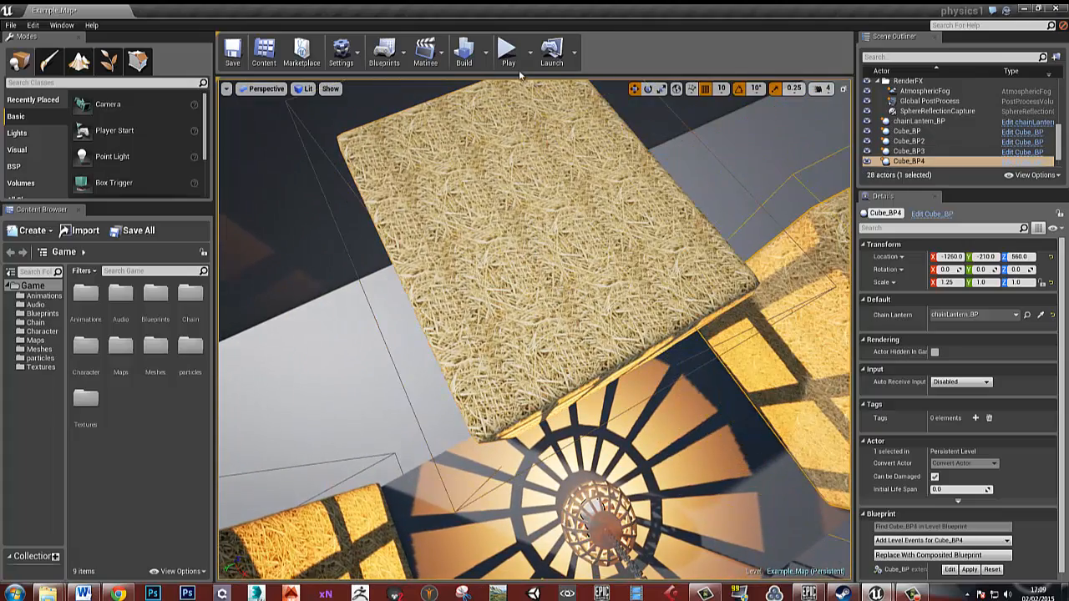
# Step: Move the hay block Cube_BP4 along the Y axis to -440, farther away from the lantern
pyautogui.moveTo(526, 251); pyautogui.dragTo(638, 164, button='right')
pyautogui.press('s')
pyautogui.moveTo(503, 389); pyautogui.dragTo(651, 361)
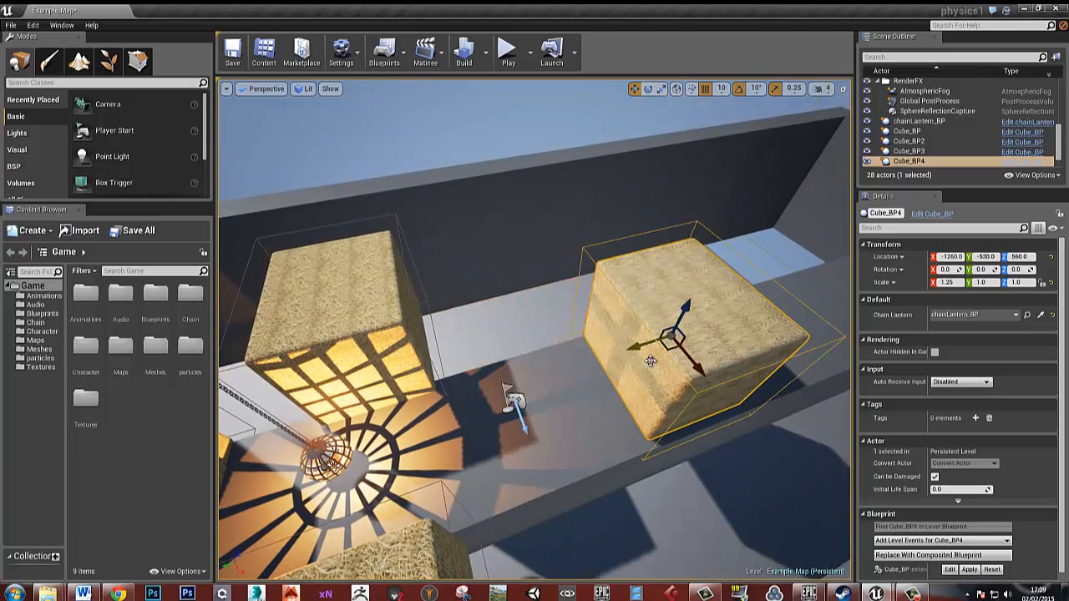
# Step: Play the level and shoot the lantern so it swings into the three nearby hay blocks and ignites them
pyautogui.click(507, 59)
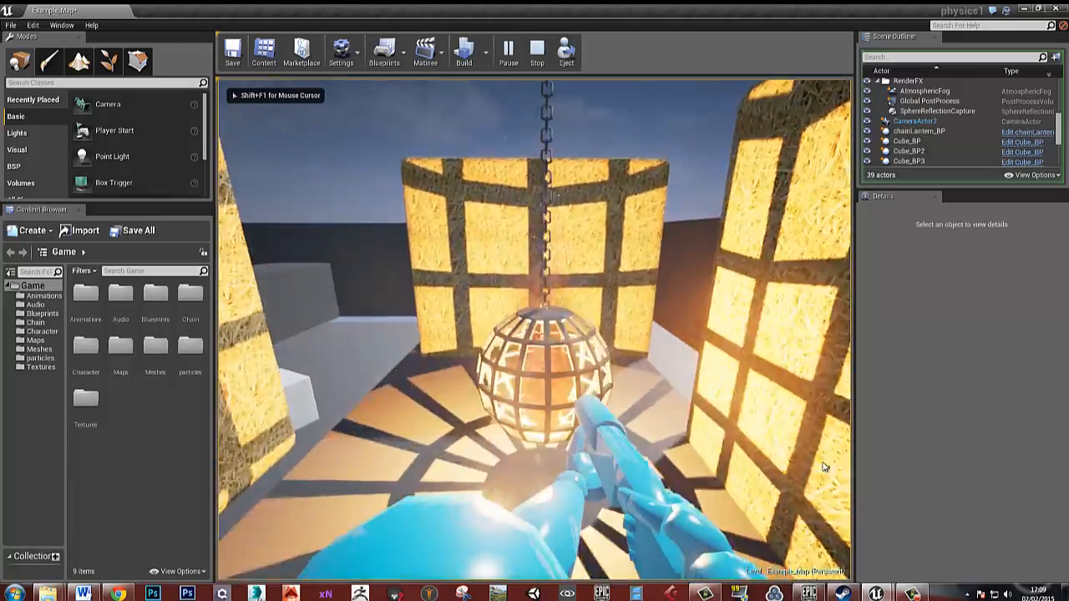
pyautogui.click(822, 462)
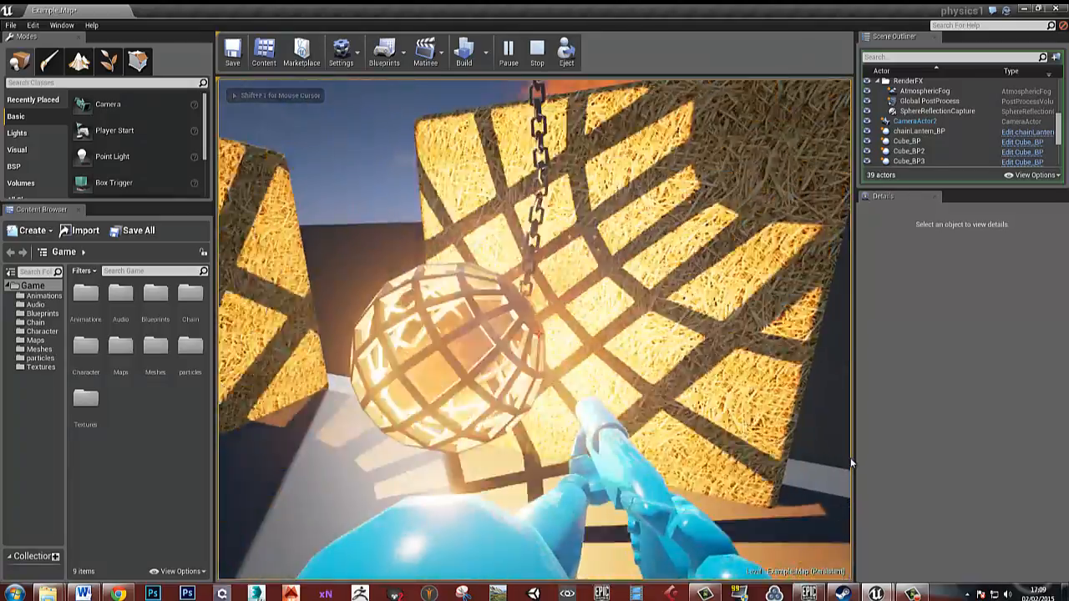
pyautogui.press('a')
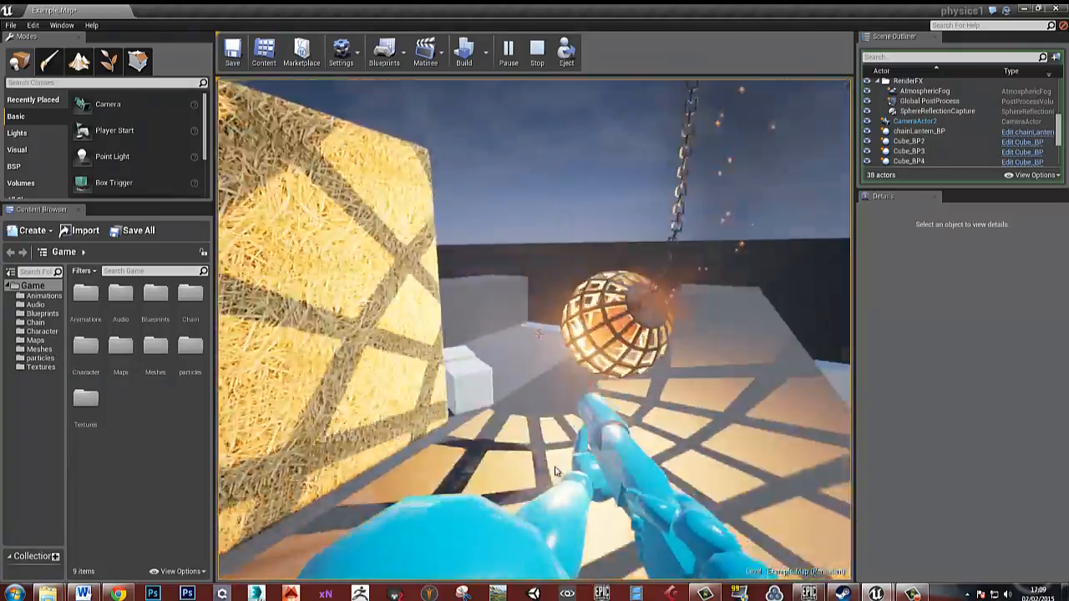
pyautogui.press('d')
pyautogui.click(426, 489)
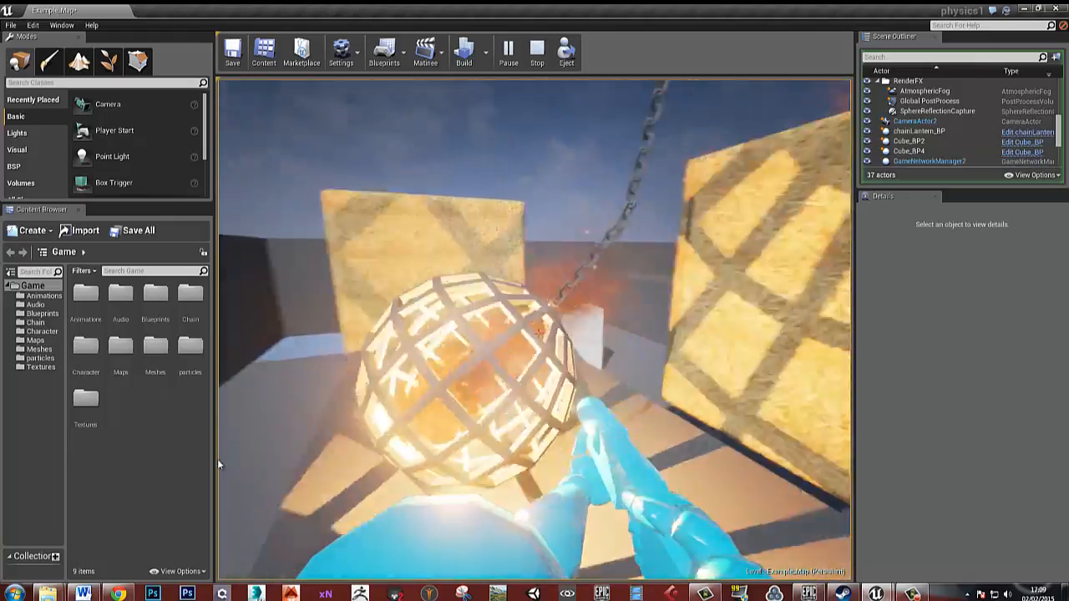
pyautogui.click(219, 459)
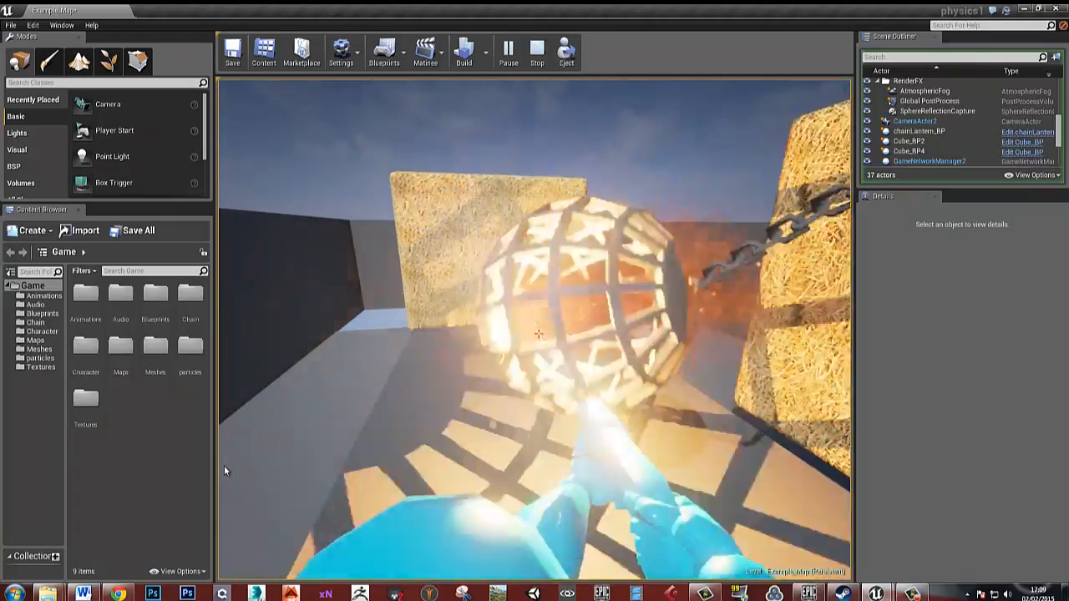
pyautogui.click(225, 465)
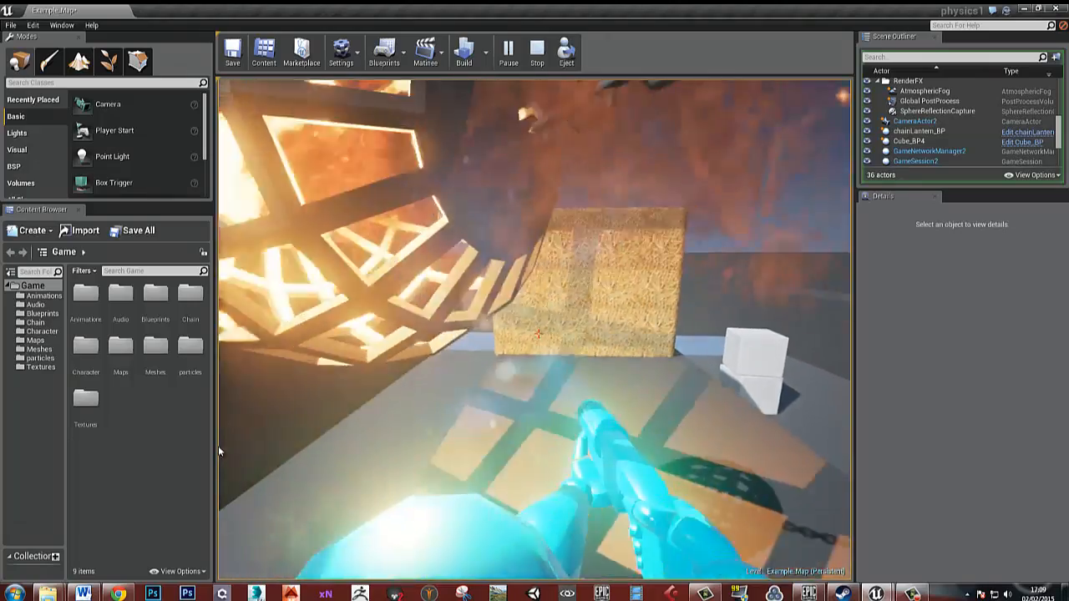
# Step: Try to swing the lantern into the distant hay block with further shots, and end the play session
pyautogui.click(220, 444)
pyautogui.click(228, 450)
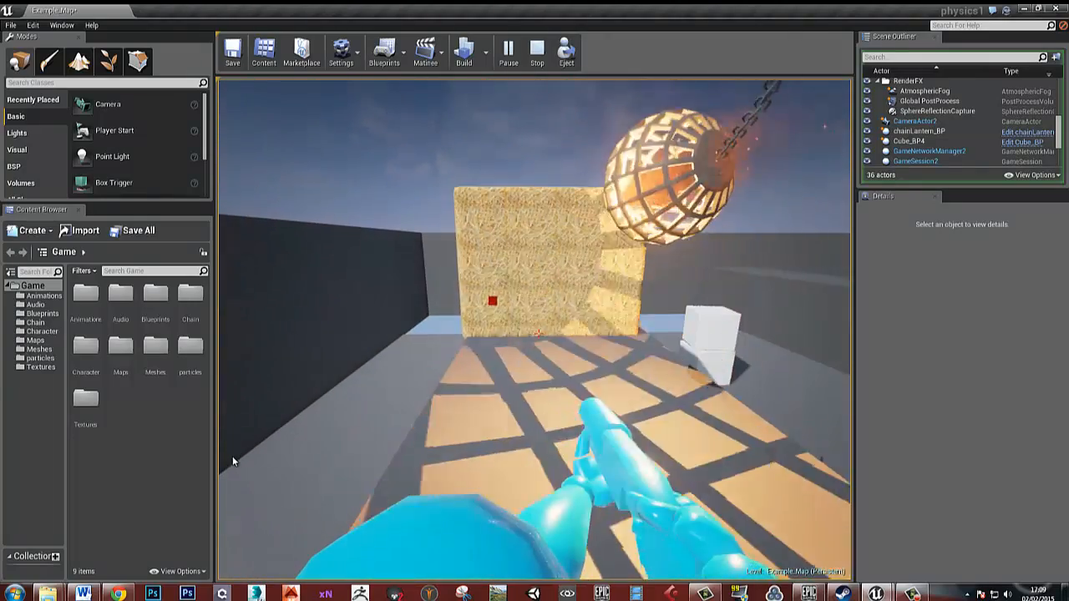
pyautogui.click(251, 451)
pyautogui.press('s')
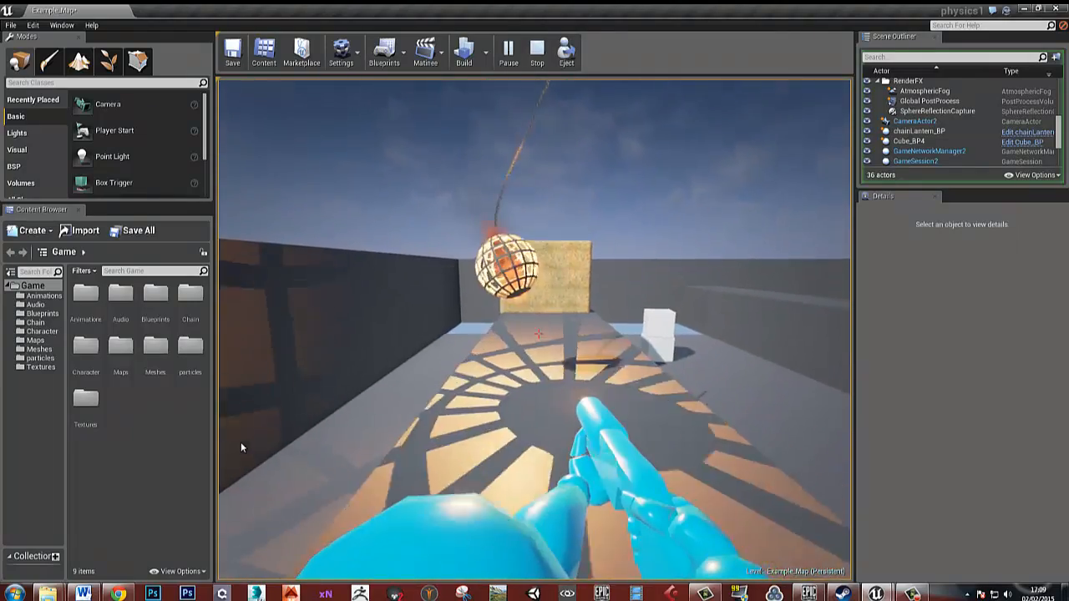
pyautogui.click(237, 436)
pyautogui.press('w')
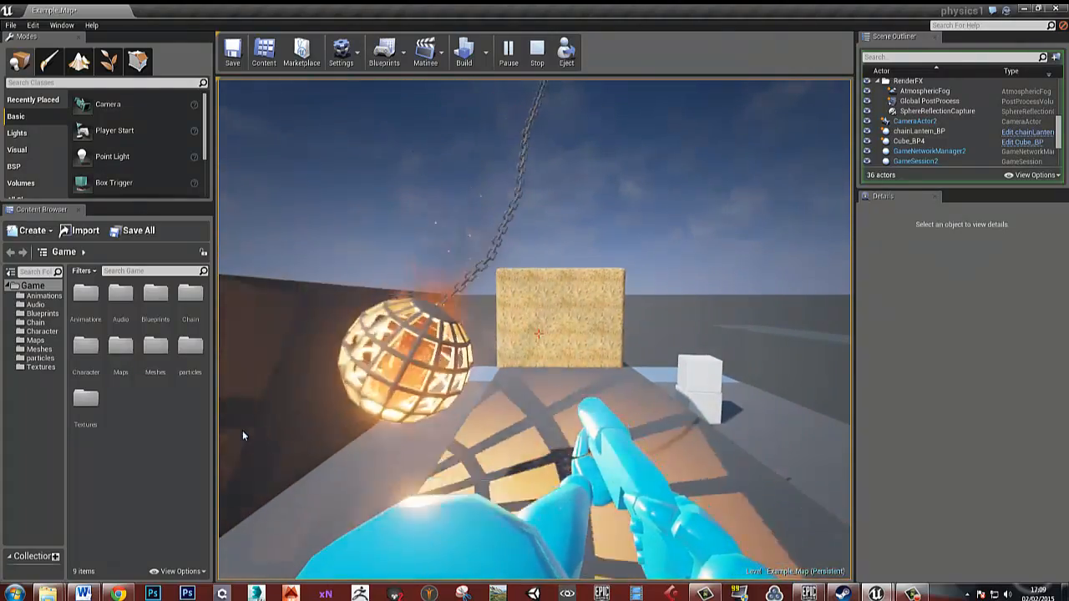
pyautogui.press('Escape')
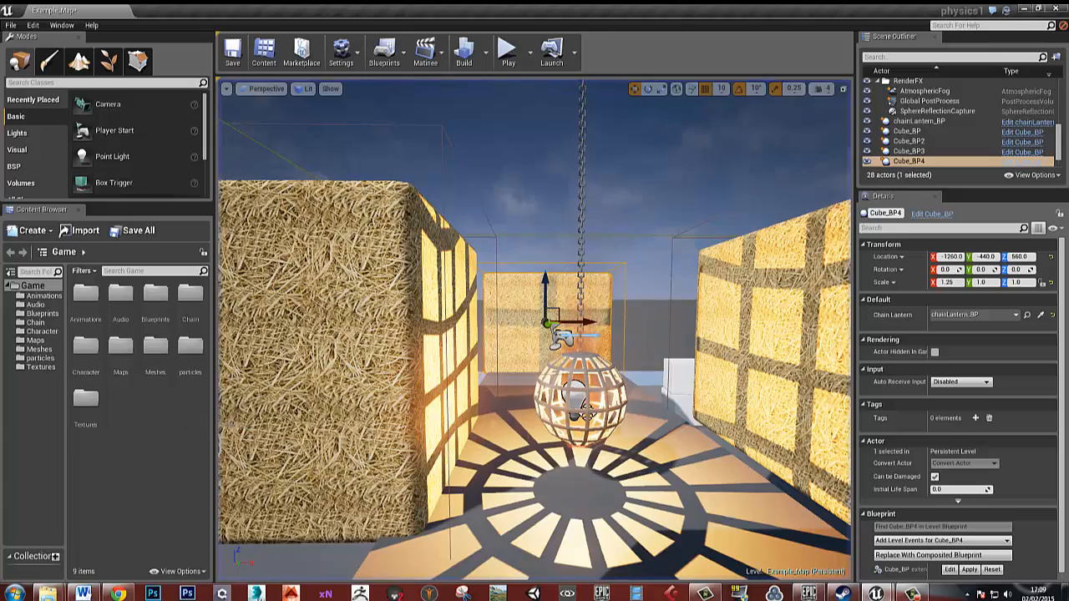
# Step: Switch to the other Unreal Editor window containing the arena without the lantern and hay blocks, and look around its level
pyautogui.moveTo(508, 413); pyautogui.dragTo(481, 306, button='right')
pyautogui.press('s')
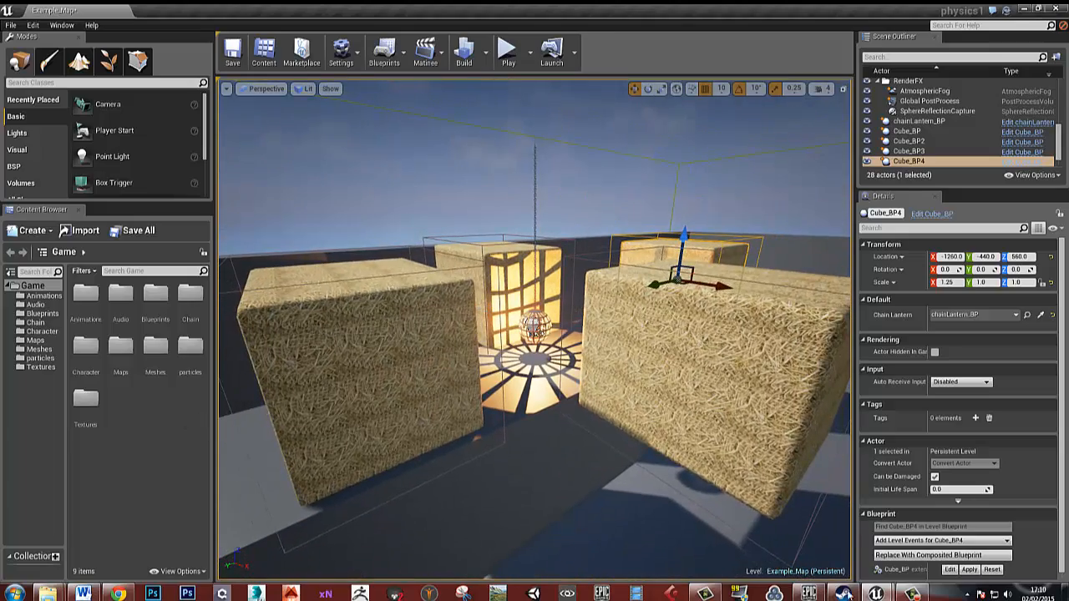
pyautogui.moveTo(875, 593)
pyautogui.moveTo(832, 549)
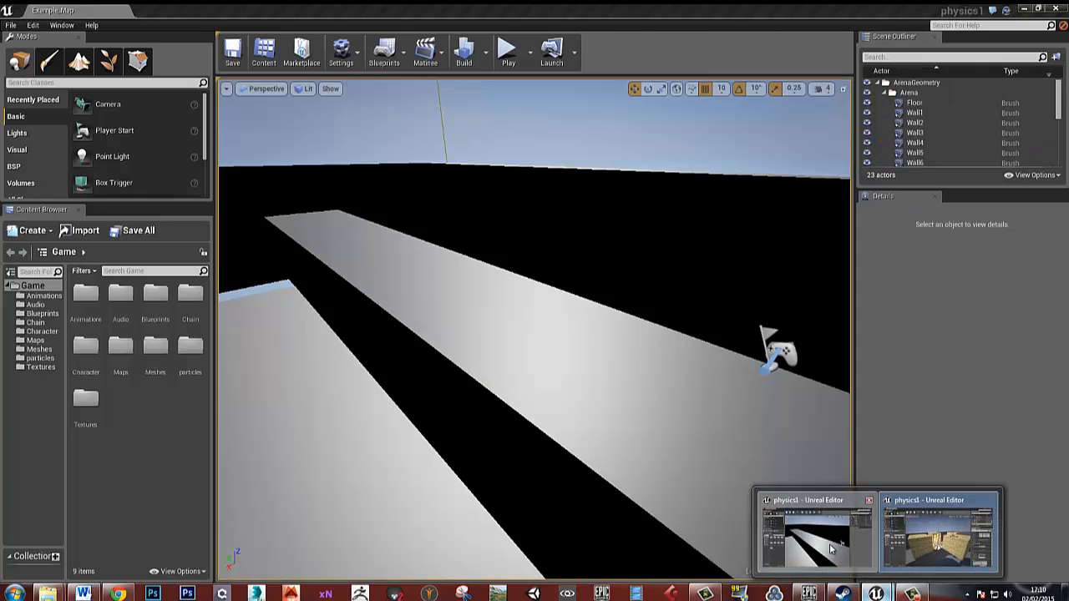
pyautogui.click(833, 549)
pyautogui.moveTo(573, 400); pyautogui.dragTo(422, 371, button='right')
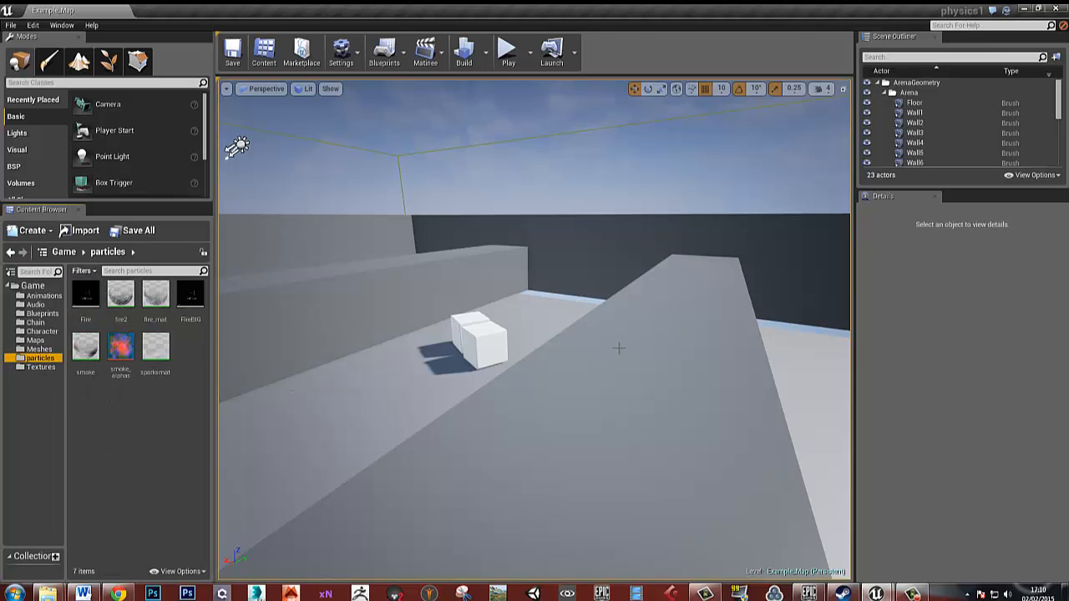
# Step: Preview the Fire and FireBIG particle systems from the particles folder to compare their flames, closing each preview
pyautogui.moveTo(562, 330)
pyautogui.mouseDown(button='right')
pyautogui.moveTo(442, 353)
pyautogui.moveTo(304, 348)
pyautogui.moveTo(453, 341)
pyautogui.moveTo(567, 358)
pyautogui.moveTo(675, 346)
pyautogui.moveTo(668, 364)
pyautogui.moveTo(543, 333)
pyautogui.mouseUp(button='right')
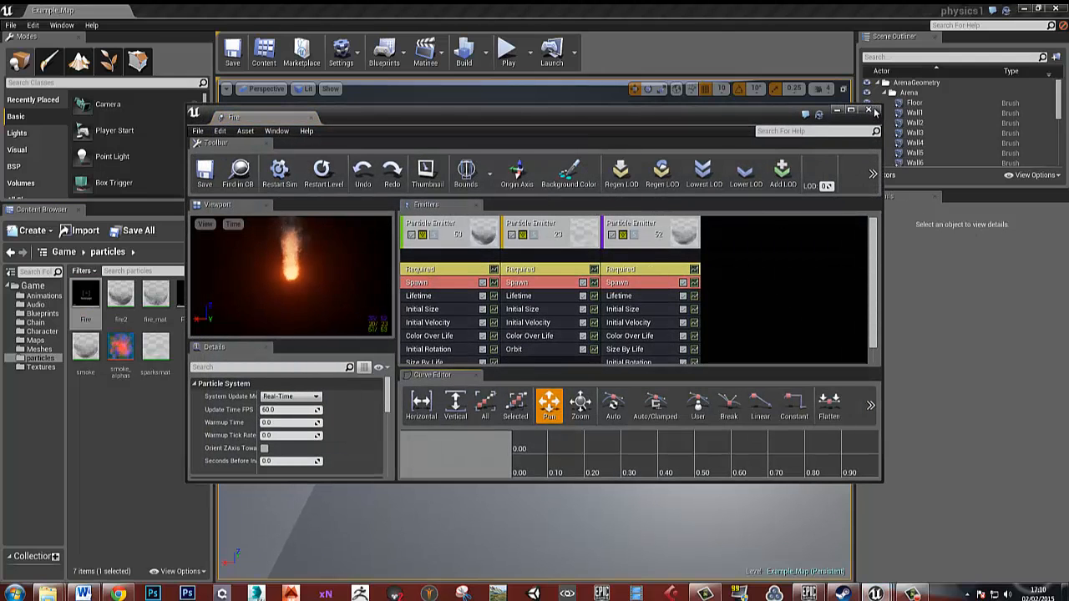
pyautogui.click(871, 111)
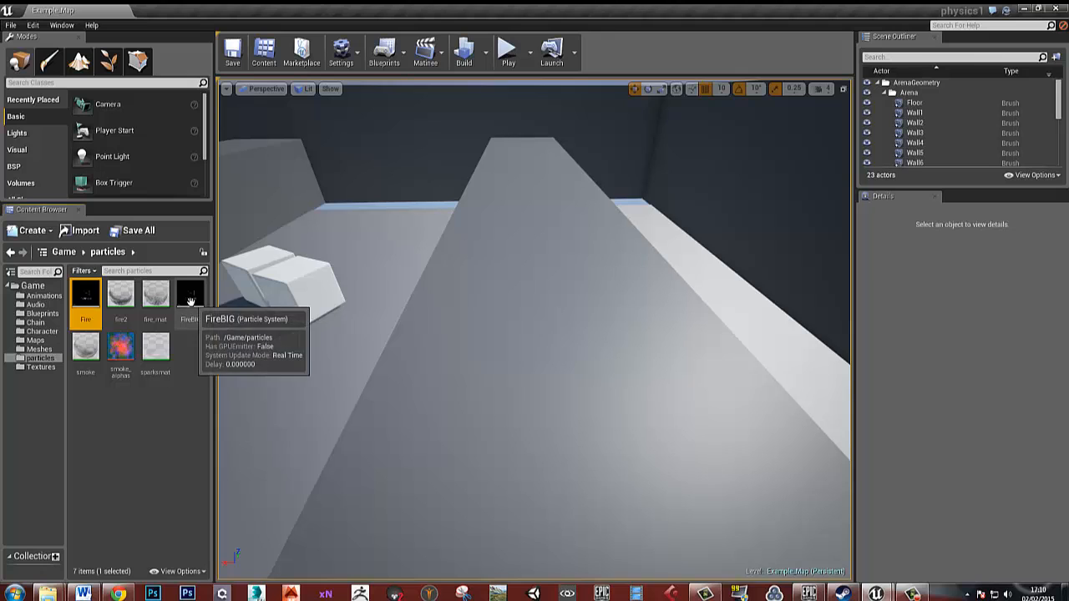
pyautogui.doubleClick(190, 300)
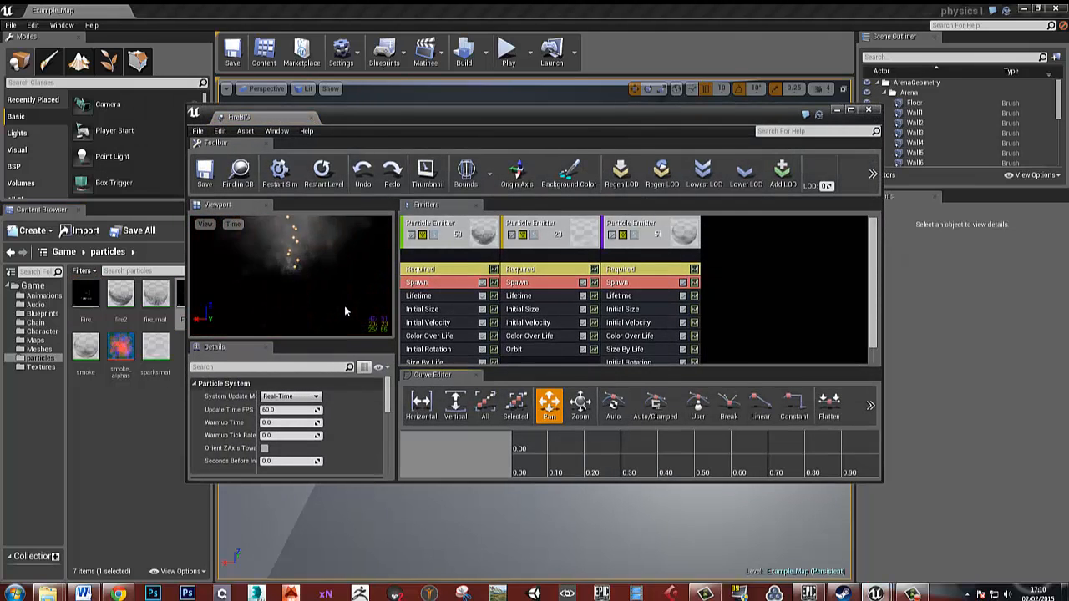
pyautogui.click(871, 111)
pyautogui.doubleClick(80, 300)
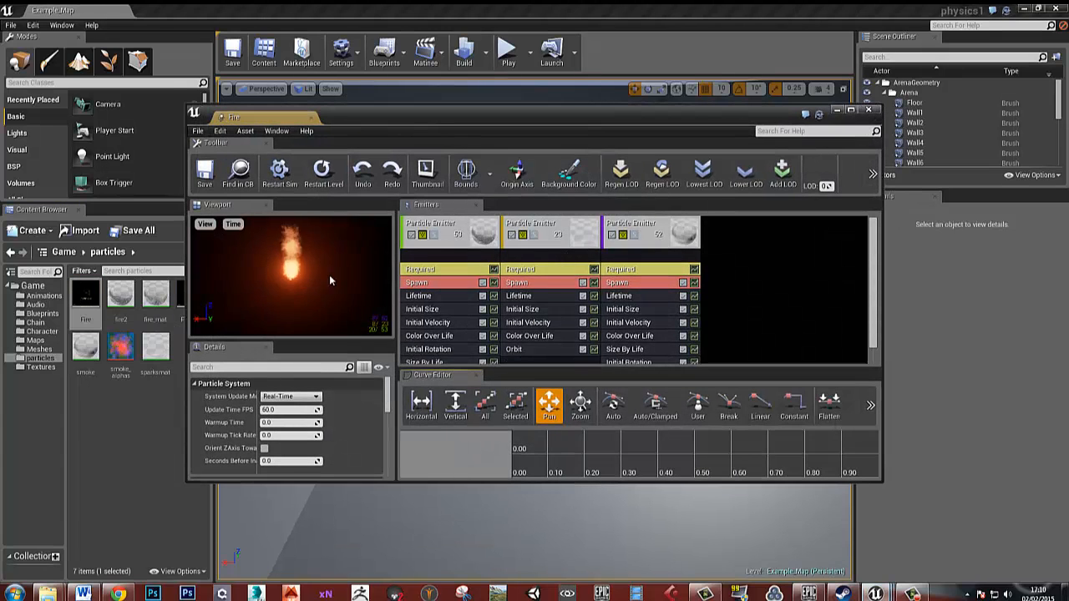
pyautogui.click(870, 111)
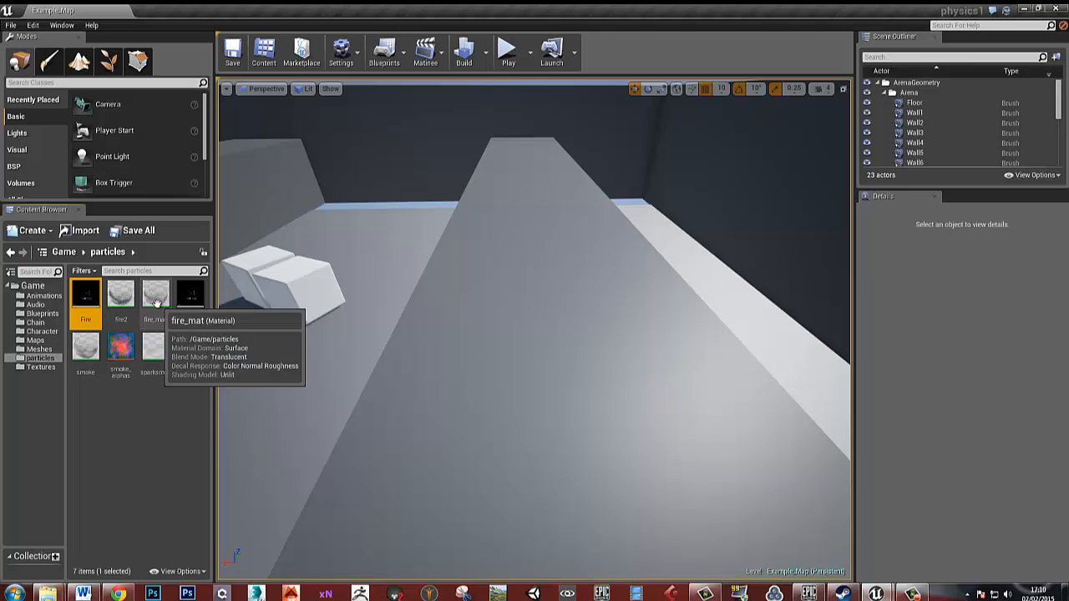
pyautogui.doubleClick(192, 303)
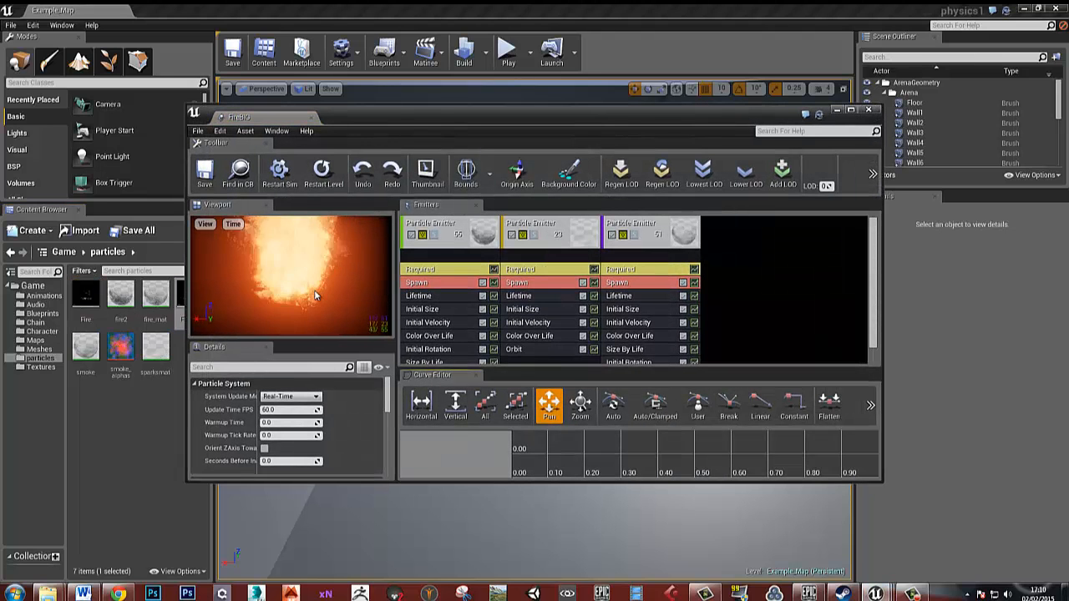
pyautogui.click(871, 111)
# Step: Open chainLantern_PhysicsAsset from the Chain folder and maximize its editor
pyautogui.moveTo(545, 299); pyautogui.dragTo(630, 290, button='right')
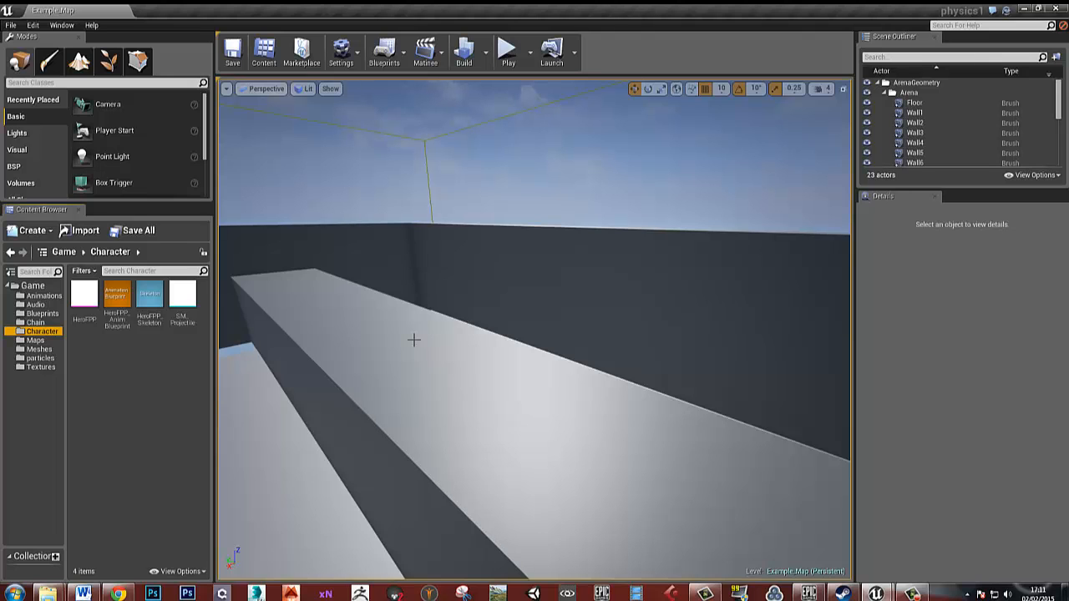
pyautogui.moveTo(357, 361); pyautogui.dragTo(251, 375, button='right')
pyautogui.click(36, 322)
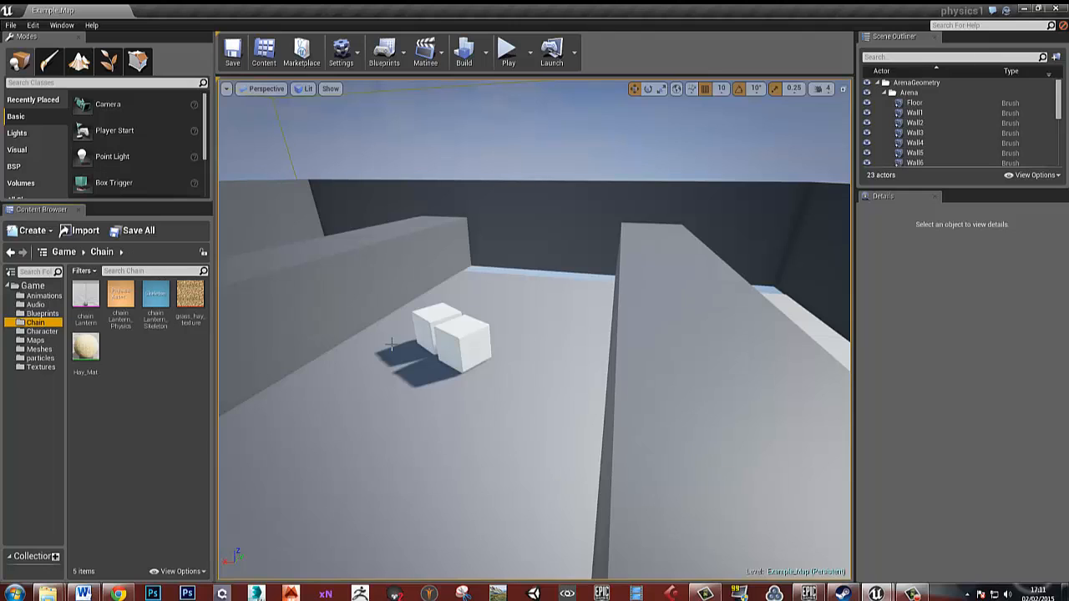
pyautogui.click(86, 310)
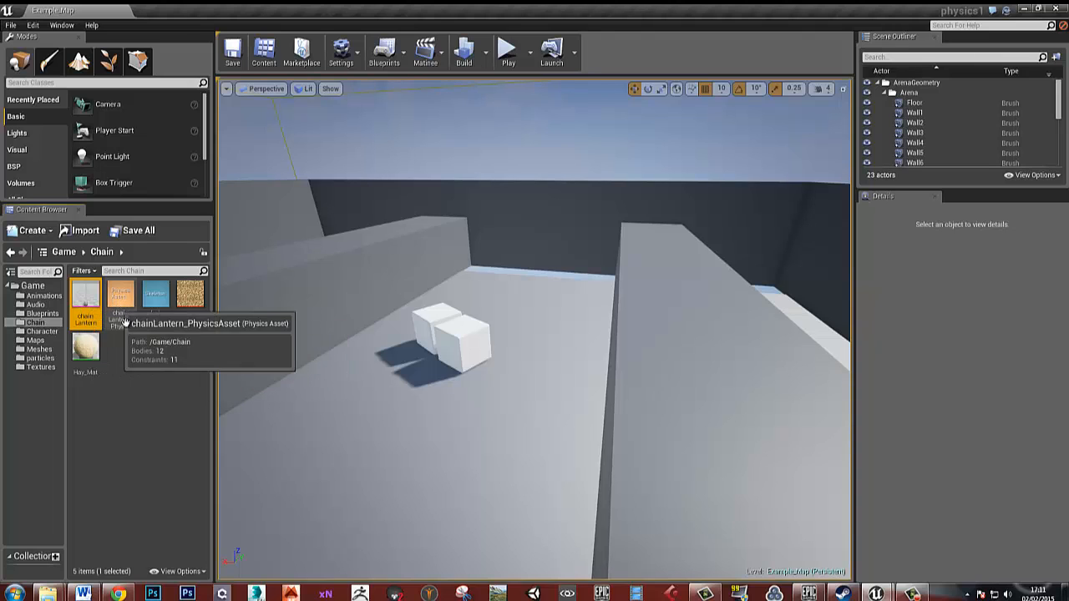
pyautogui.click(115, 313)
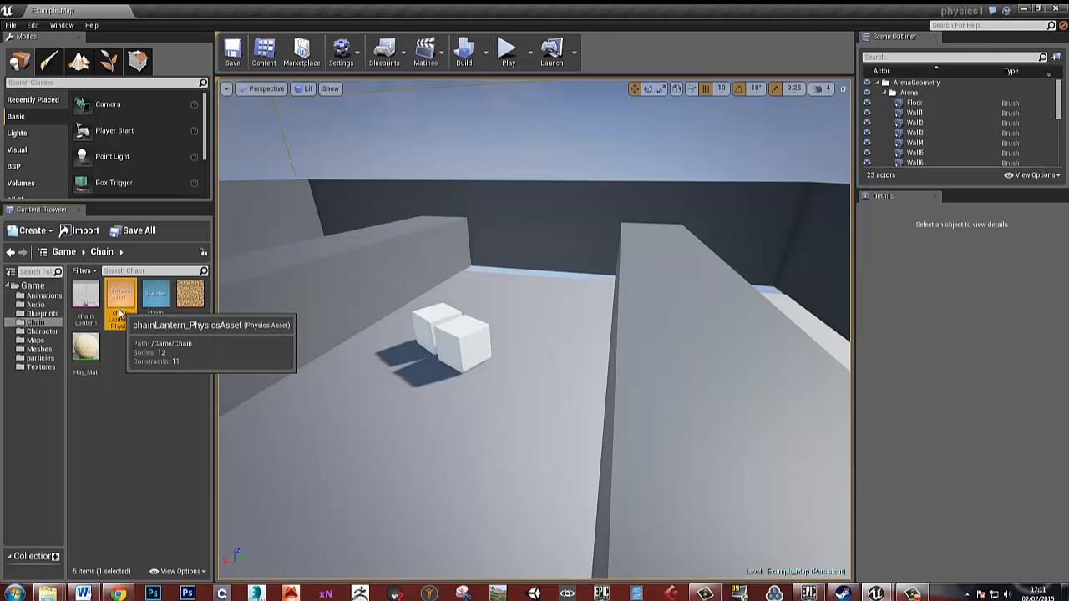
pyautogui.doubleClick(120, 306)
pyautogui.moveTo(562, 112); pyautogui.dragTo(373, 3)
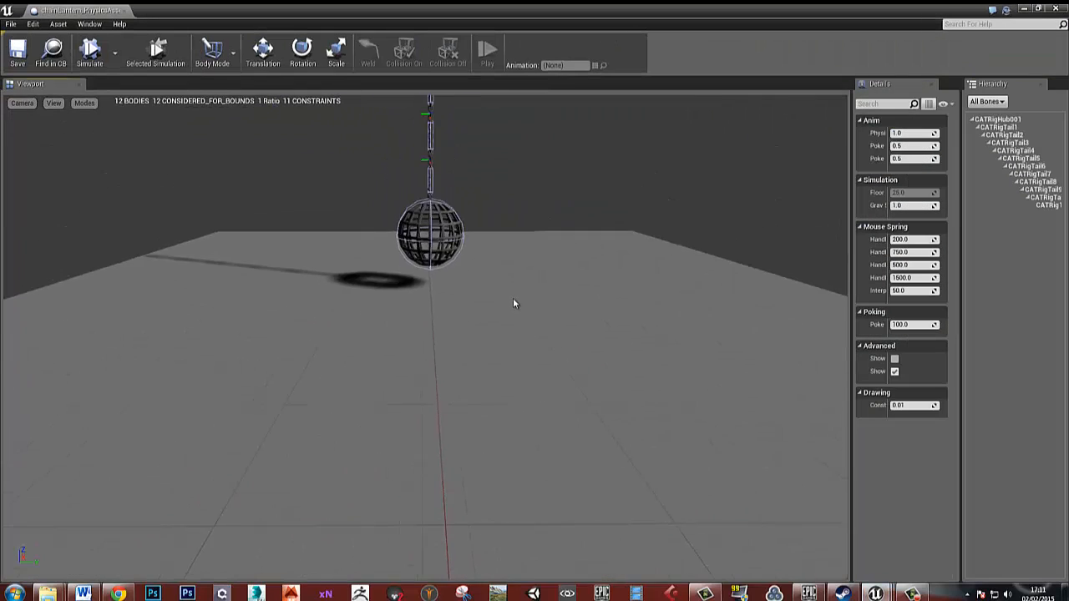
# Step: Inspect the lantern's physics bodies, simulate them while pulling the lantern around on its chain, and close the physics asset
pyautogui.moveTo(513, 299); pyautogui.dragTo(508, 267, button='right')
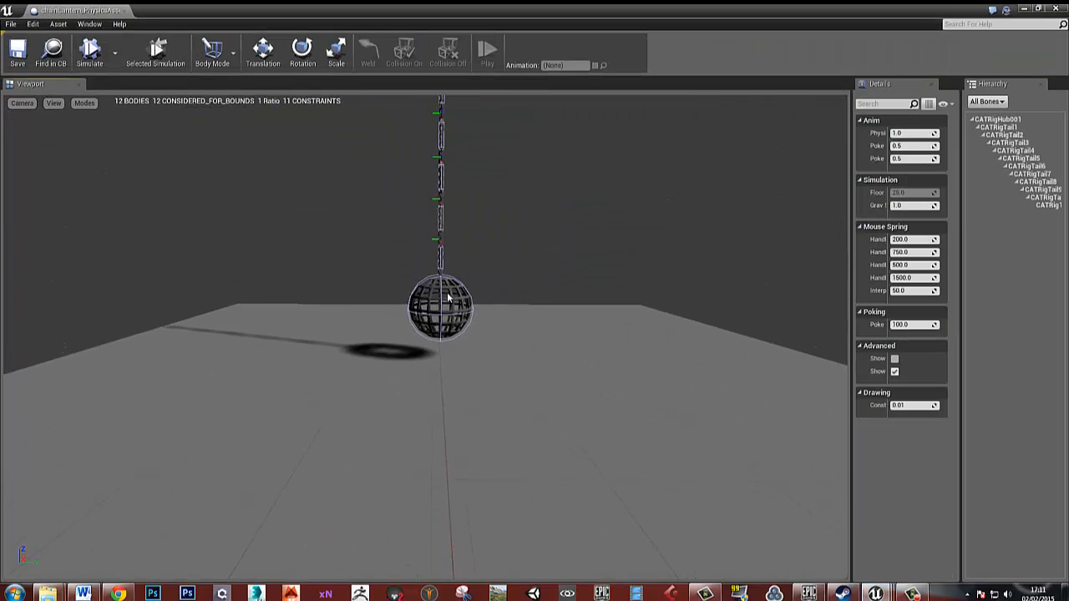
pyautogui.scroll(5, 470, 306)
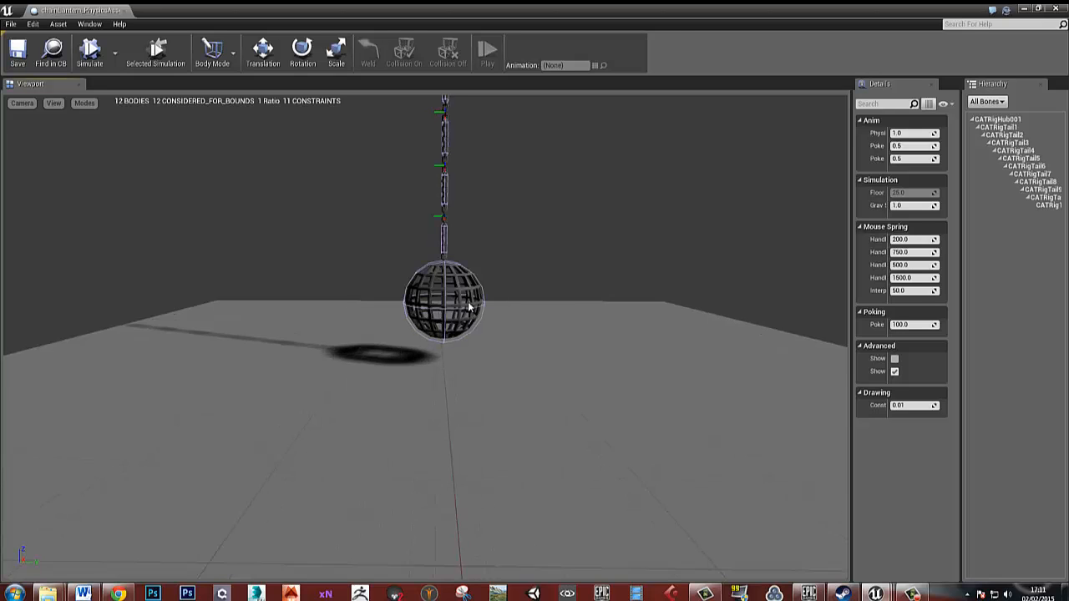
pyautogui.scroll(-8, 474, 316)
pyautogui.moveTo(446, 308)
pyautogui.mouseDown(button='right')
pyautogui.moveTo(448, 327)
pyautogui.moveTo(449, 310)
pyautogui.mouseUp(button='right')
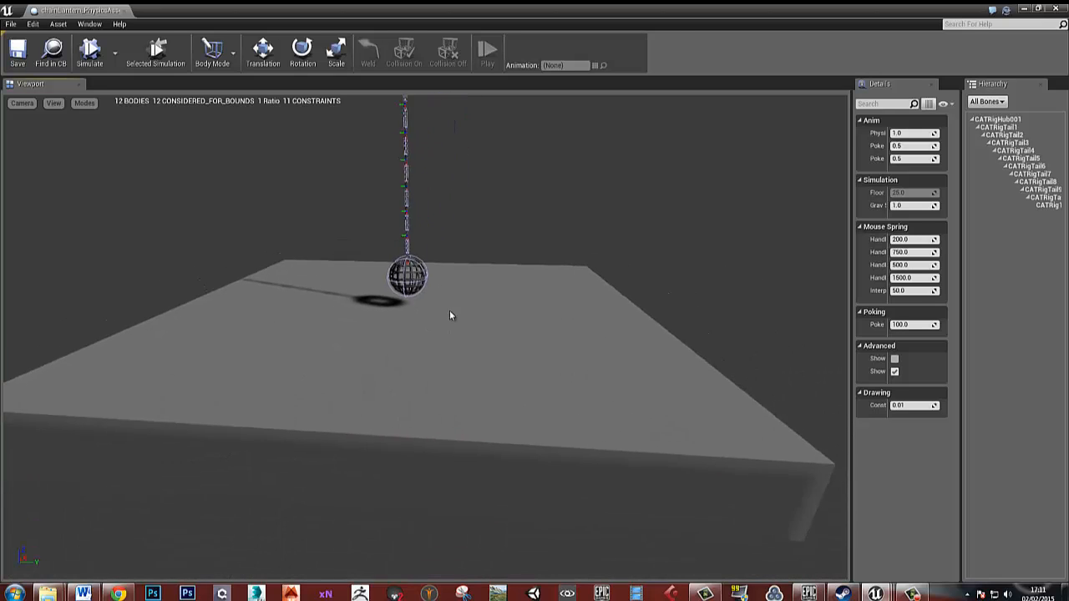
pyautogui.moveTo(418, 275); pyautogui.dragTo(407, 315, button='right')
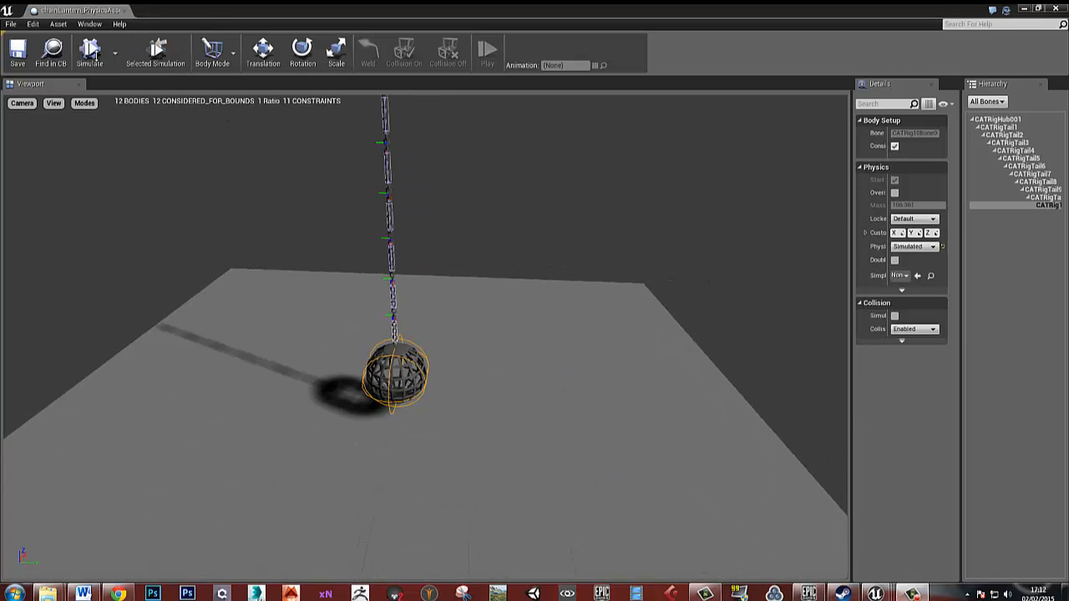
pyautogui.click(91, 52)
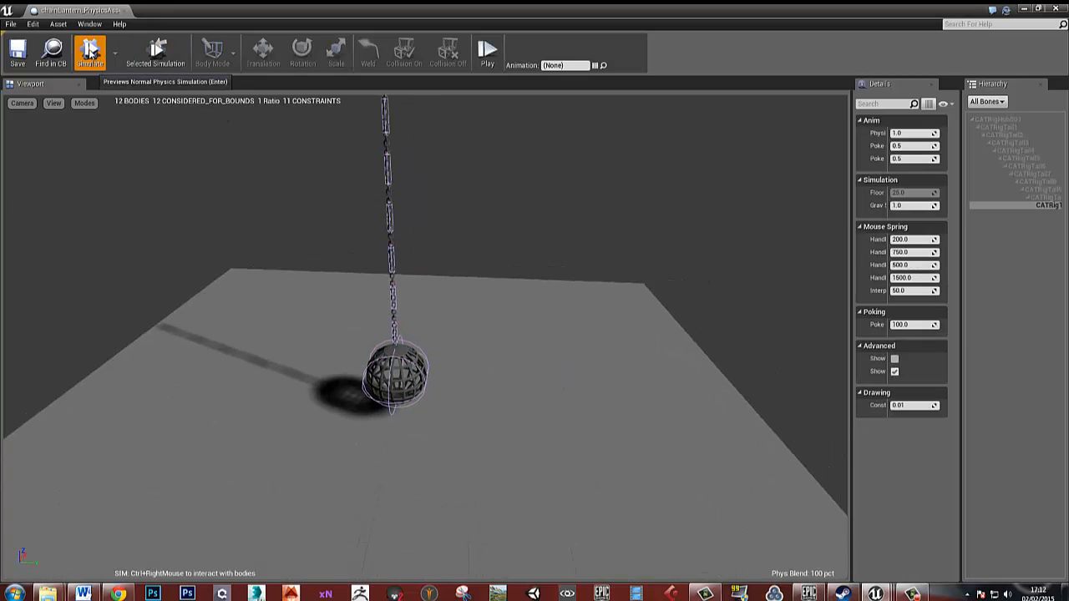
pyautogui.moveTo(386, 375)
pyautogui.keyDown('ctrl'); pyautogui.mouseDown(button='right')
pyautogui.moveTo(448, 367)
pyautogui.moveTo(573, 297)
pyautogui.moveTo(257, 323)
pyautogui.moveTo(511, 313)
pyautogui.moveTo(582, 267)
pyautogui.moveTo(514, 337)
pyautogui.mouseUp(button='right'); pyautogui.keyUp('ctrl')
pyautogui.moveTo(514, 337); pyautogui.dragTo(499, 339)
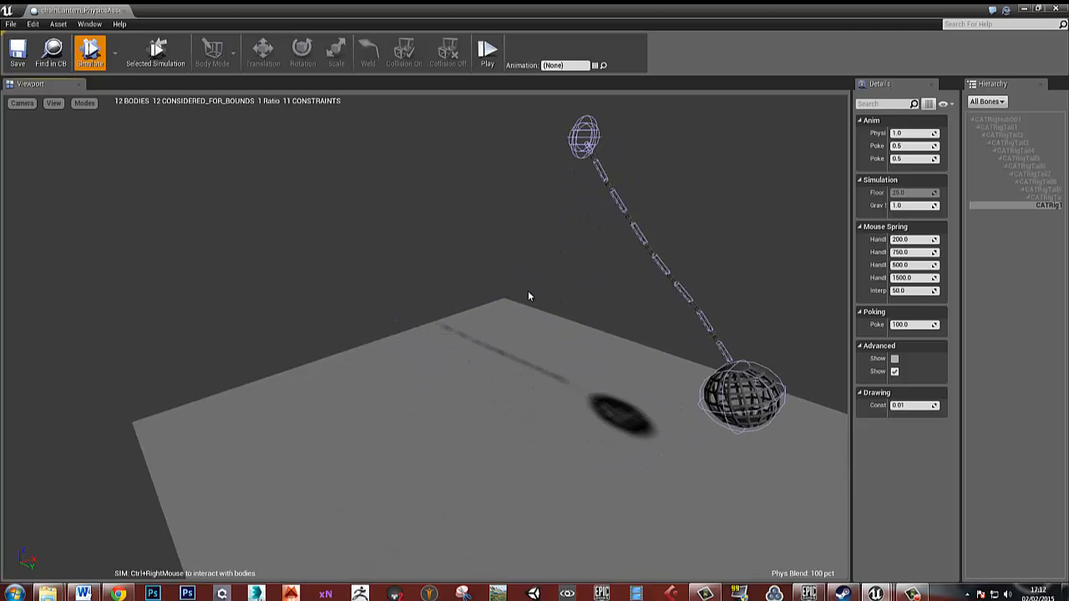
pyautogui.click(1051, 8)
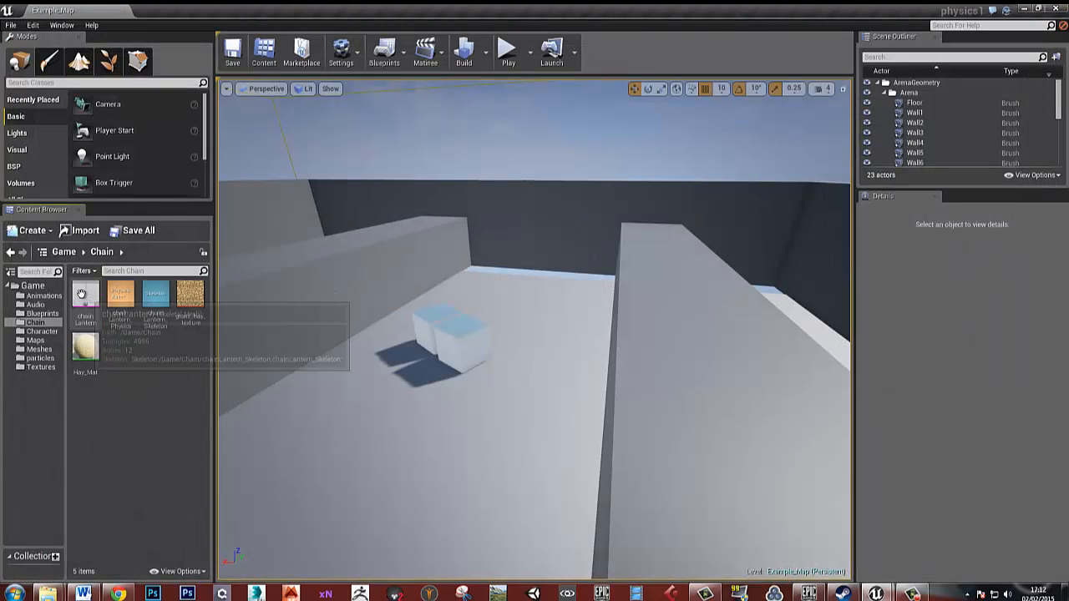
# Step: Create a blueprint from the chainLantern skeletal mesh, stored in the Chain folder and named chainLantern_BP
pyautogui.click(84, 300)
pyautogui.rightClick(85, 306)
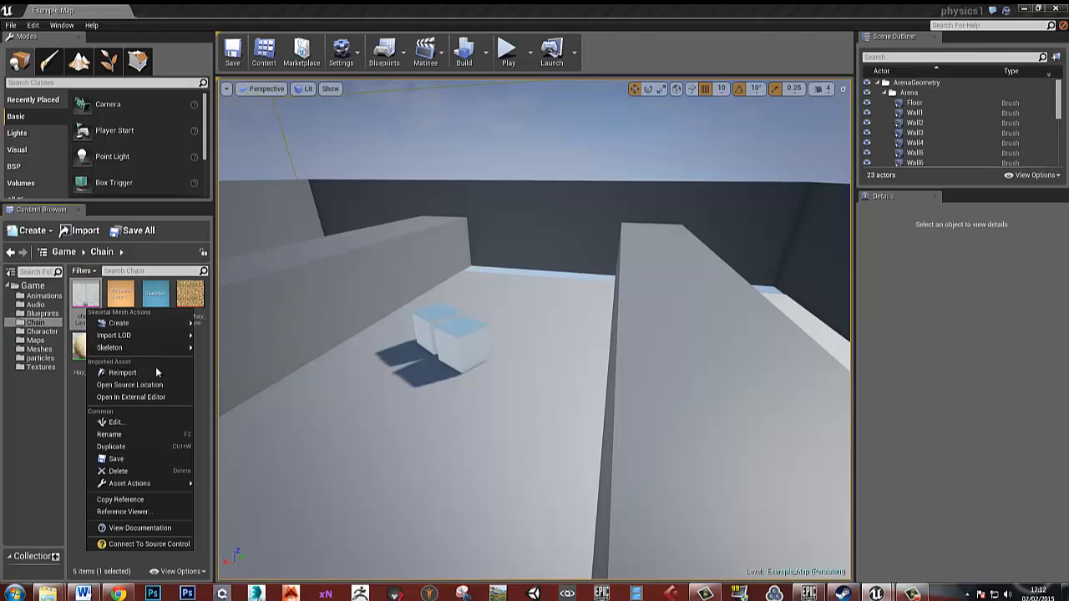
pyautogui.moveTo(161, 484)
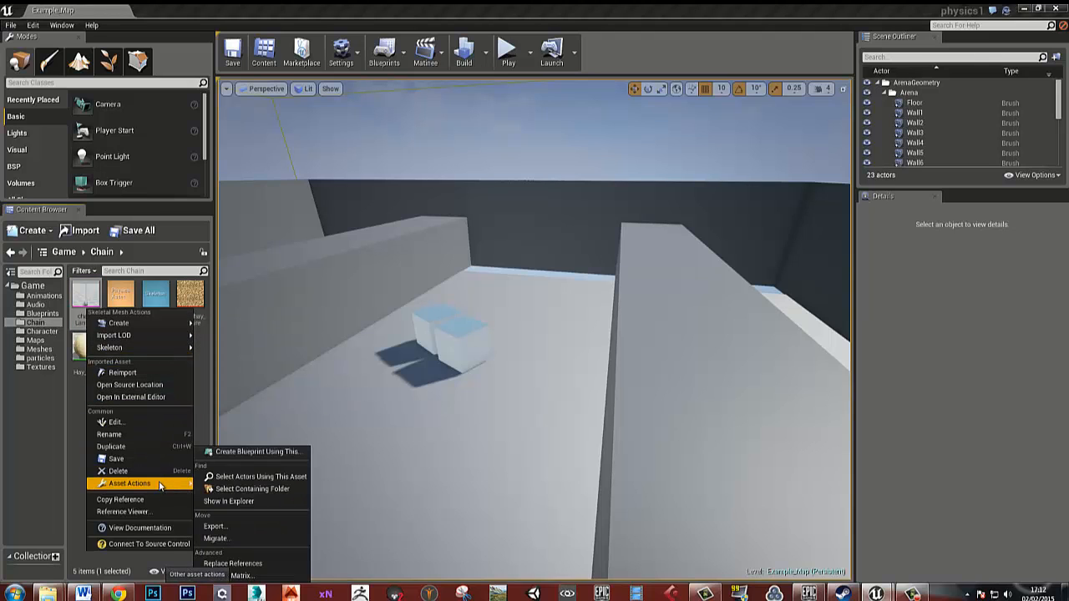
pyautogui.click(250, 452)
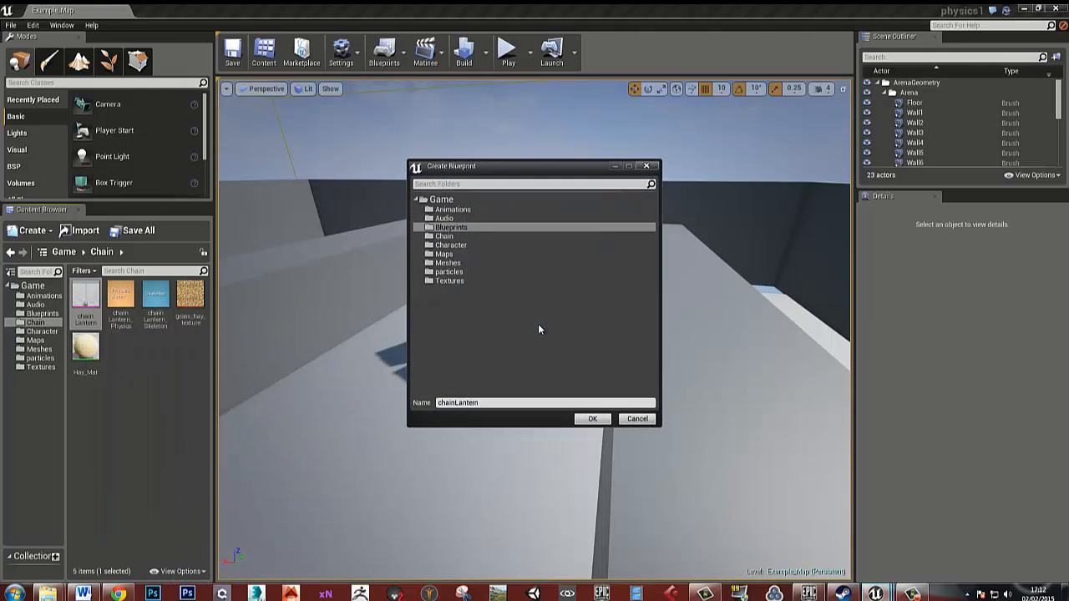
pyautogui.click(440, 237)
pyautogui.click(512, 404)
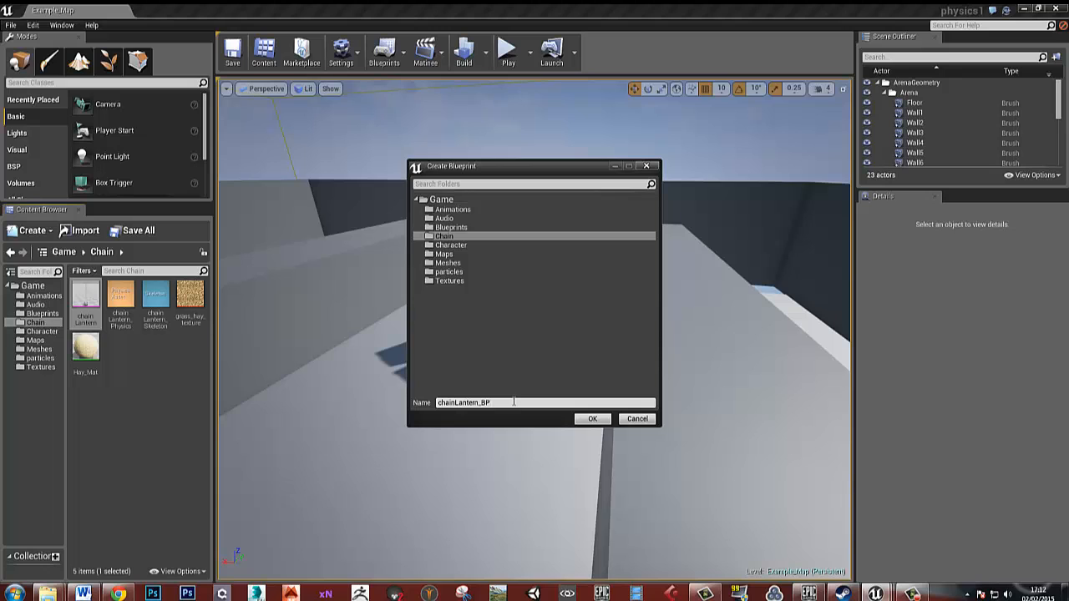
pyautogui.click(593, 418)
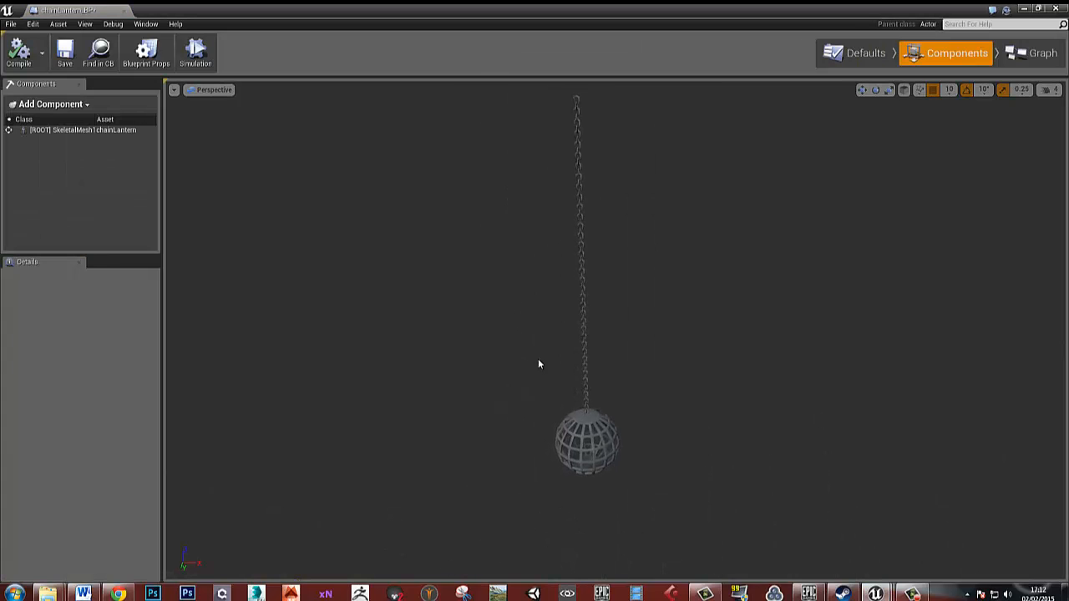
# Step: Enable Simulate Physics on the blueprint's root chainLantern skeletal mesh component
pyautogui.click(74, 132)
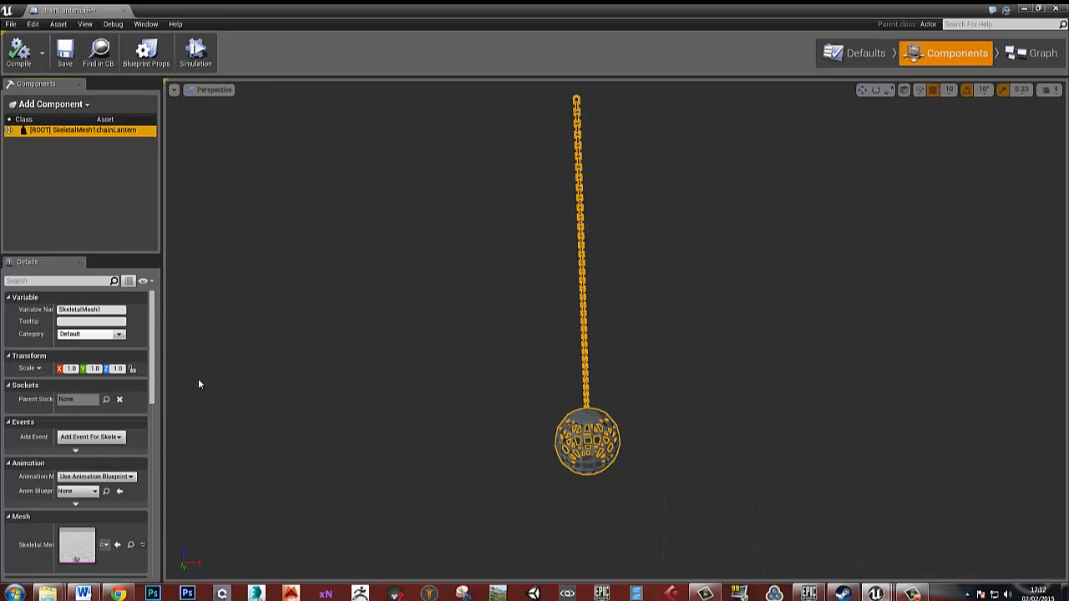
pyautogui.click(103, 182)
pyautogui.click(71, 131)
pyautogui.moveTo(152, 358); pyautogui.dragTo(152, 421)
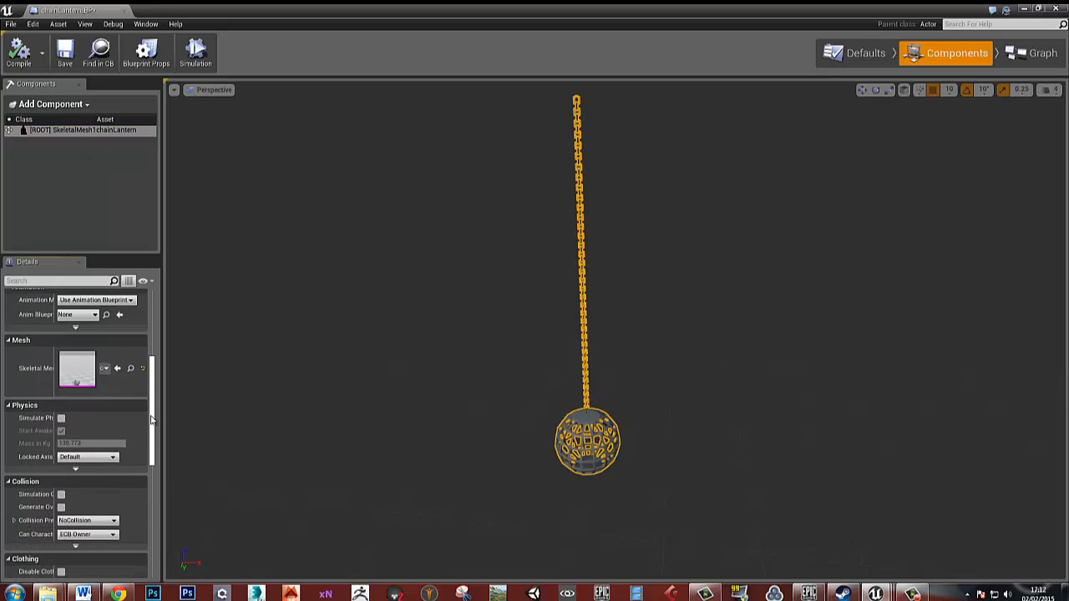
pyautogui.click(61, 417)
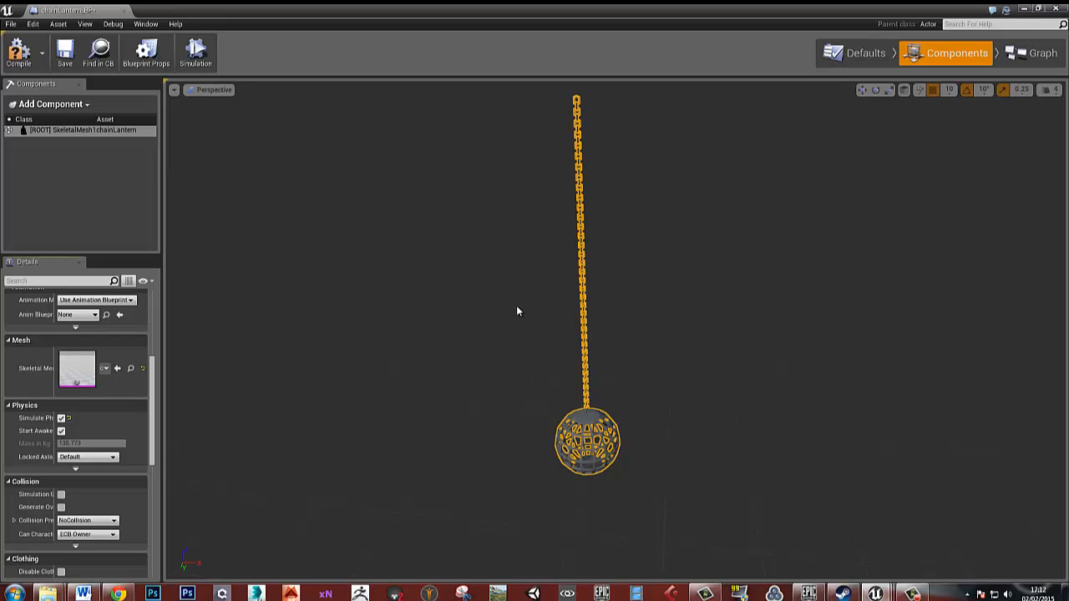
# Step: Set the skeletal mesh's collision preset to PhysicsActor, compile the blueprint and close its editor
pyautogui.moveTo(151, 454); pyautogui.dragTo(151, 470)
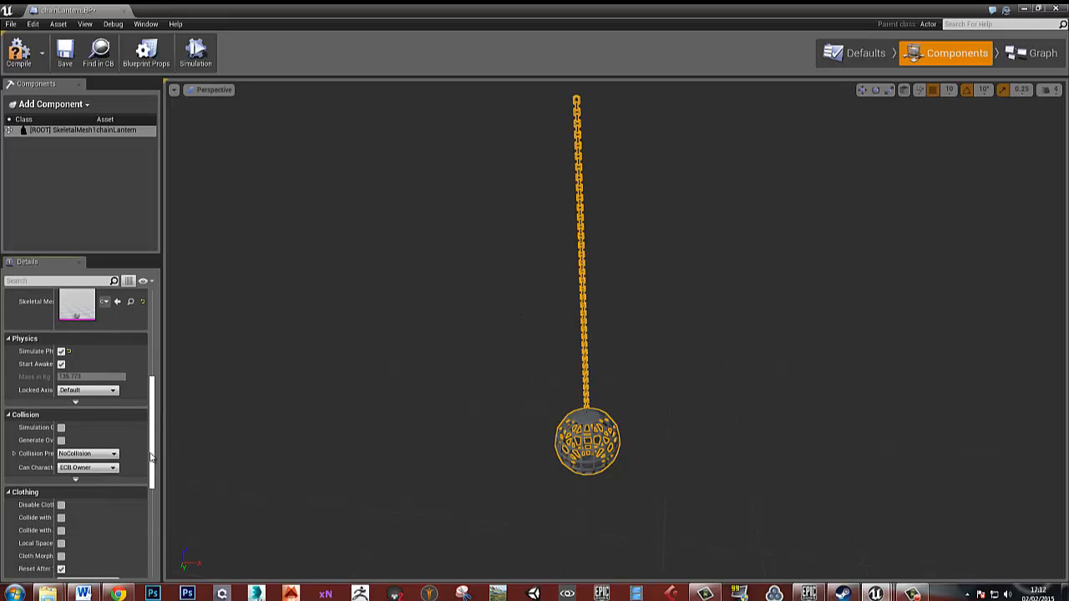
pyautogui.click(114, 453)
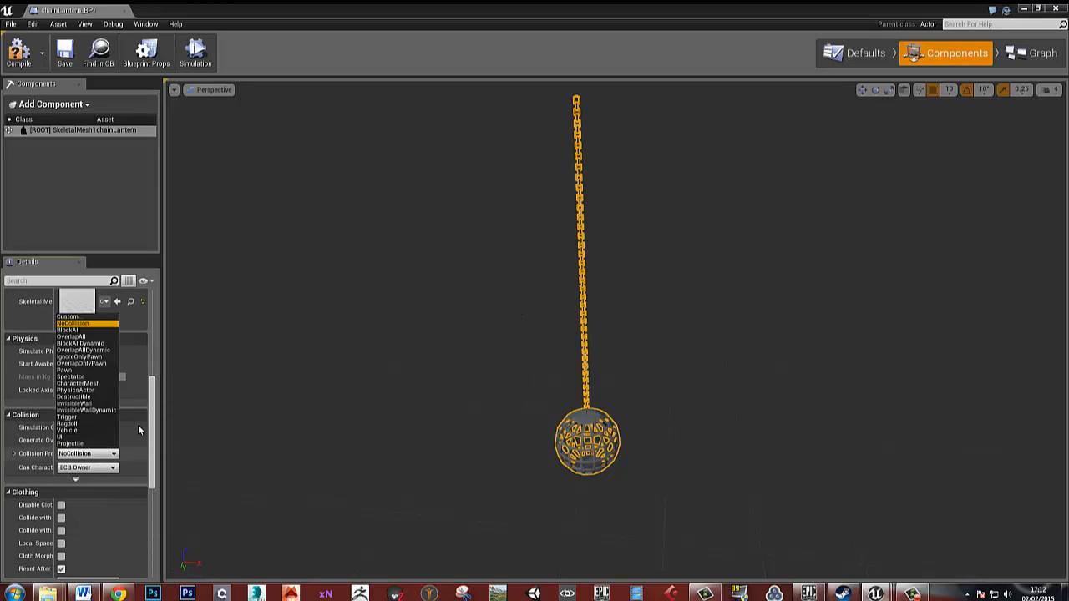
pyautogui.click(76, 390)
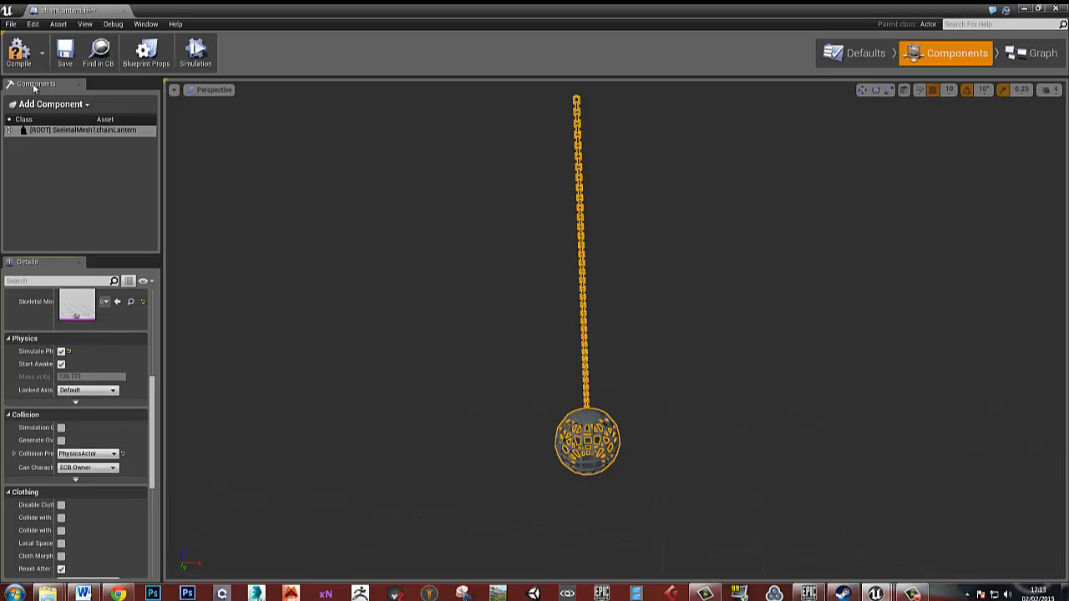
pyautogui.click(18, 54)
pyautogui.click(1055, 8)
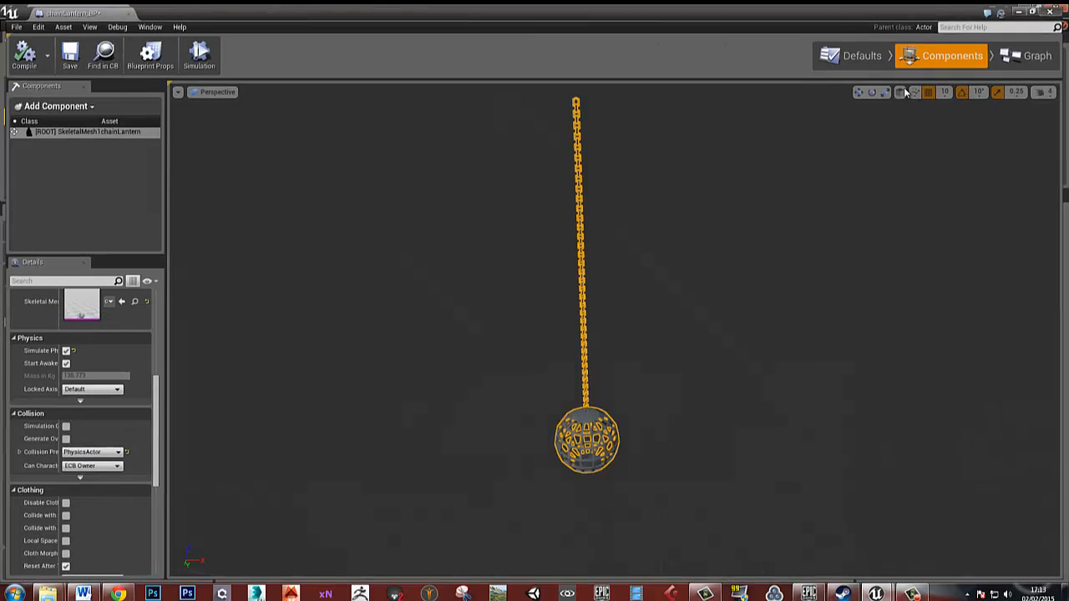
# Step: Save, and place chainLantern_BP in the arena above the long raised block at about -1240, 490, 440
pyautogui.hotkey('ctrl', 's')
pyautogui.moveTo(131, 311); pyautogui.dragTo(681, 309)
pyautogui.press('f')
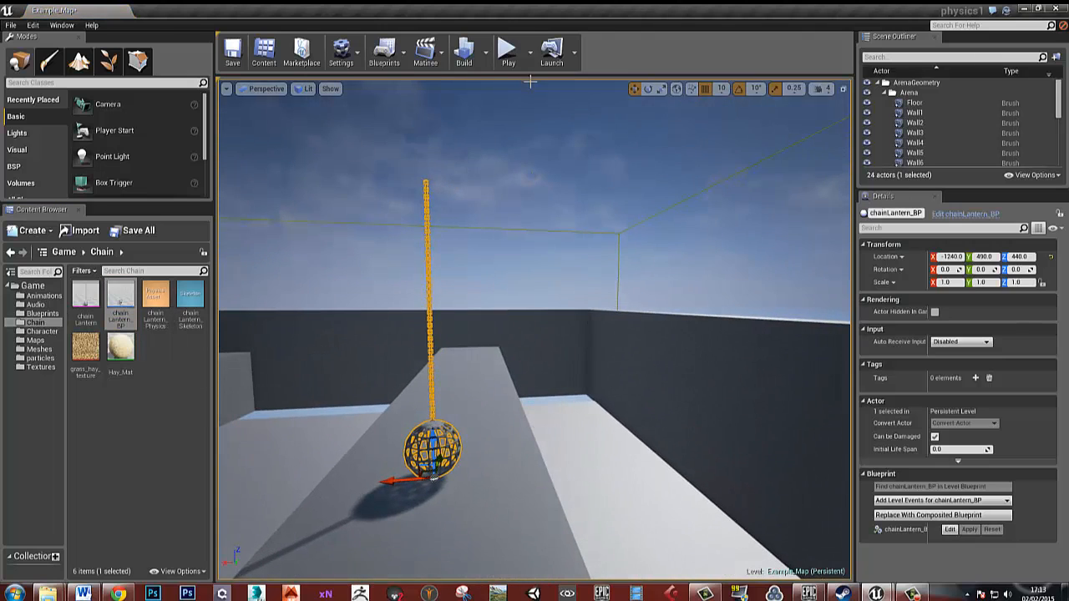
# Step: Play the level and walk into the hanging lantern to test how it swings
pyautogui.click(508, 52)
pyautogui.click(545, 369)
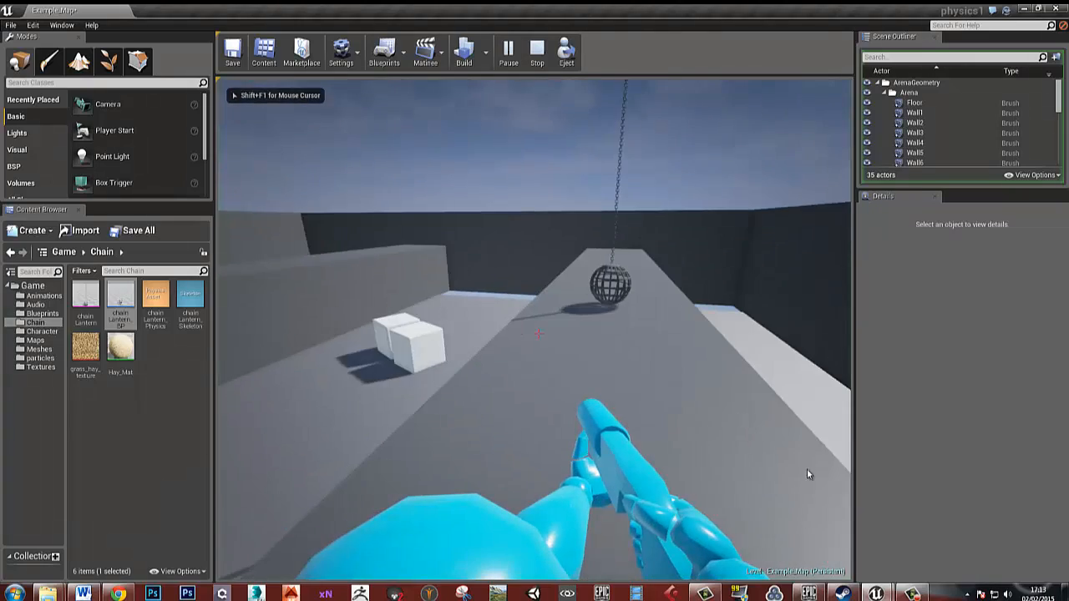
pyautogui.press('w')
pyautogui.press('w')
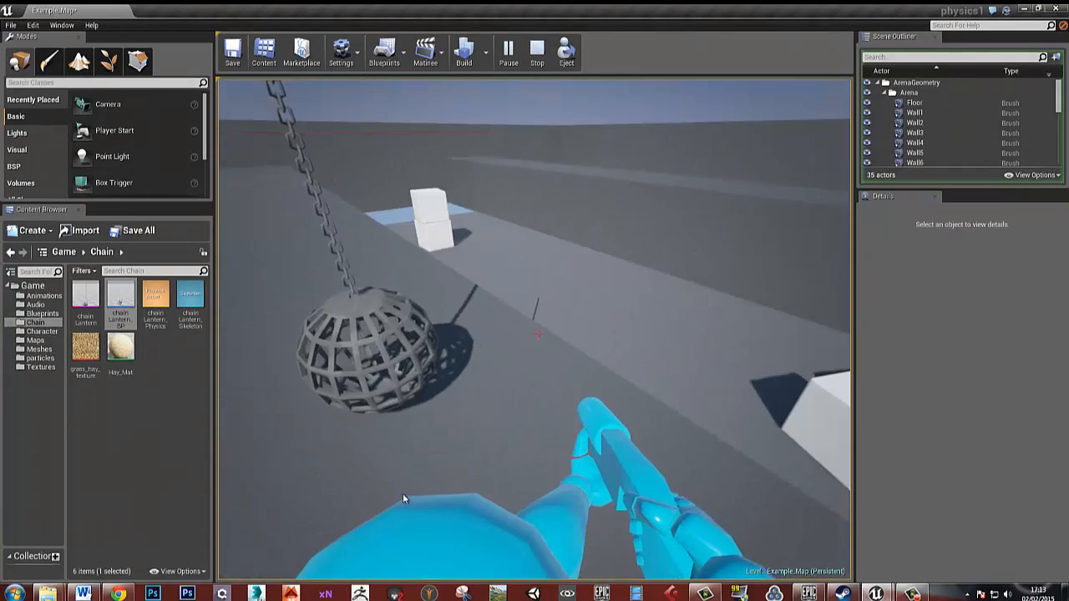
pyautogui.press('w')
pyautogui.press('w')
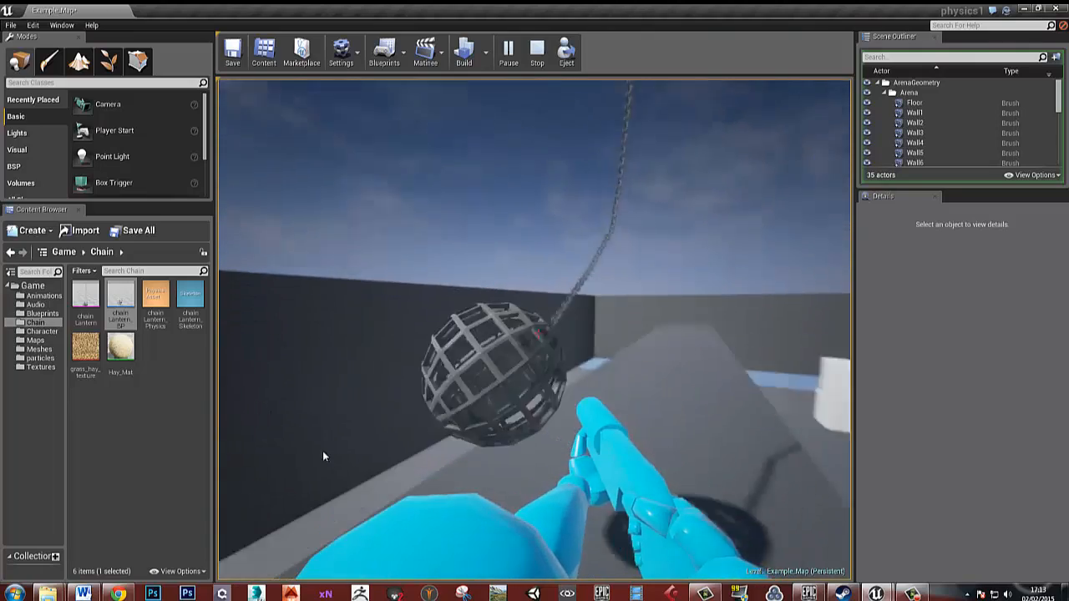
# Step: Shoot and push the lantern from several sides to test its chain physics, and end the play session
pyautogui.click(348, 452)
pyautogui.press('s')
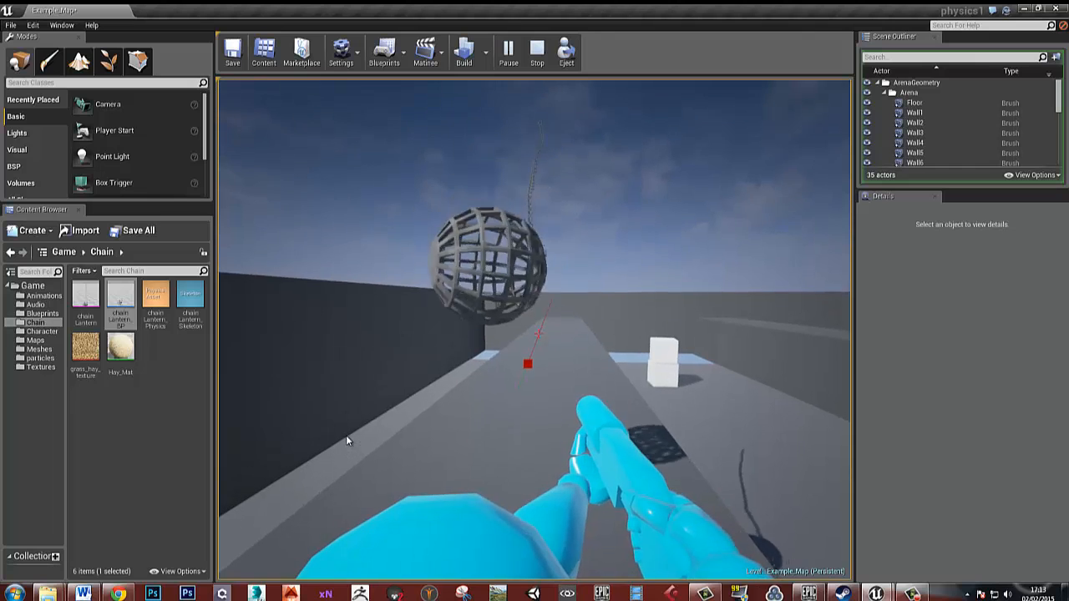
pyautogui.click(353, 447)
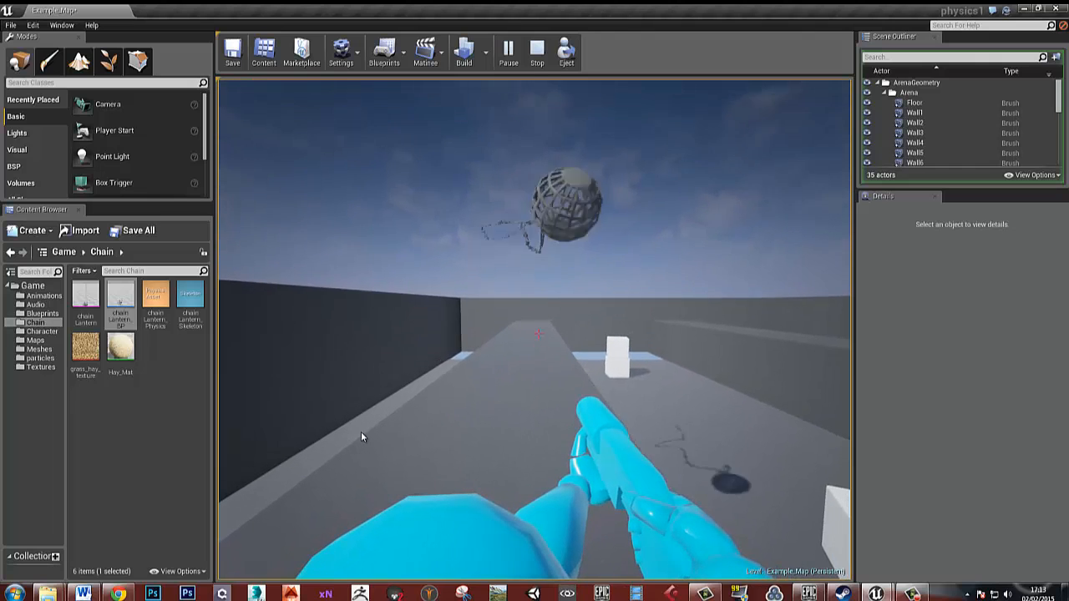
pyautogui.press('a')
pyautogui.press('d')
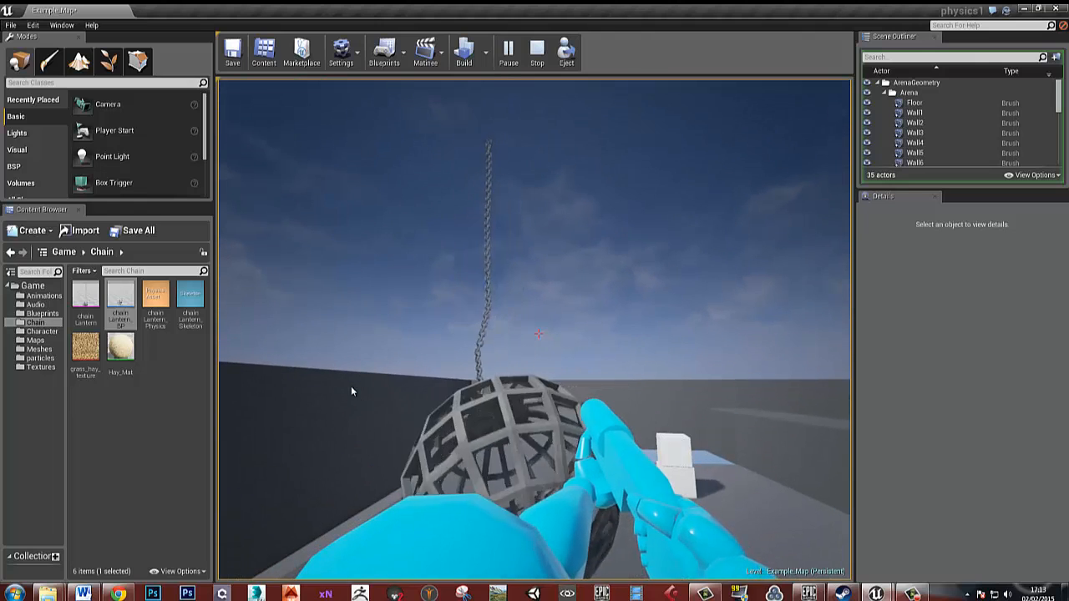
pyautogui.press('a')
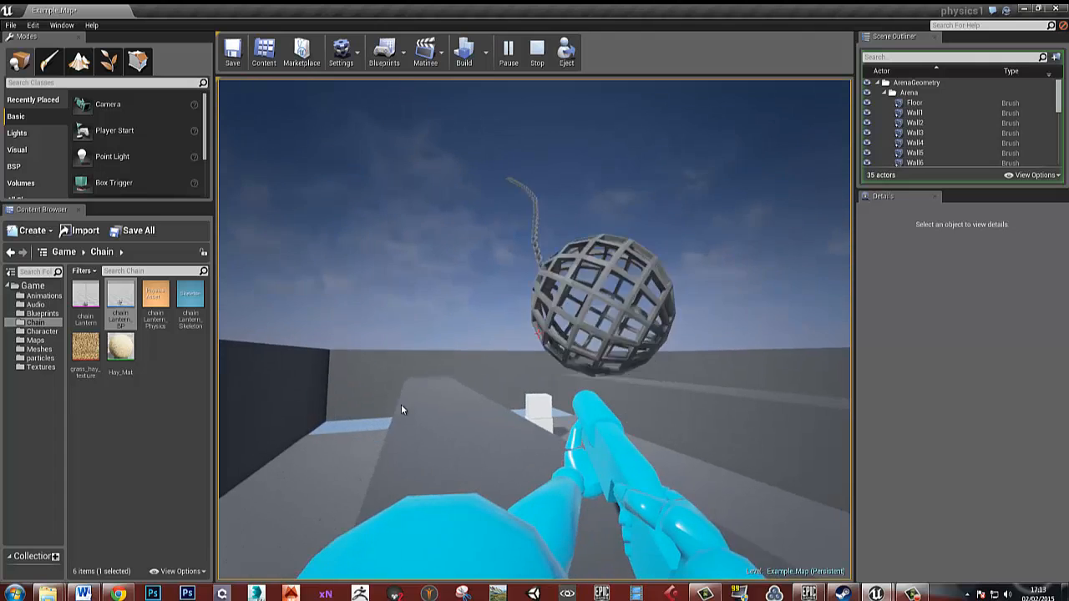
pyautogui.click(406, 401)
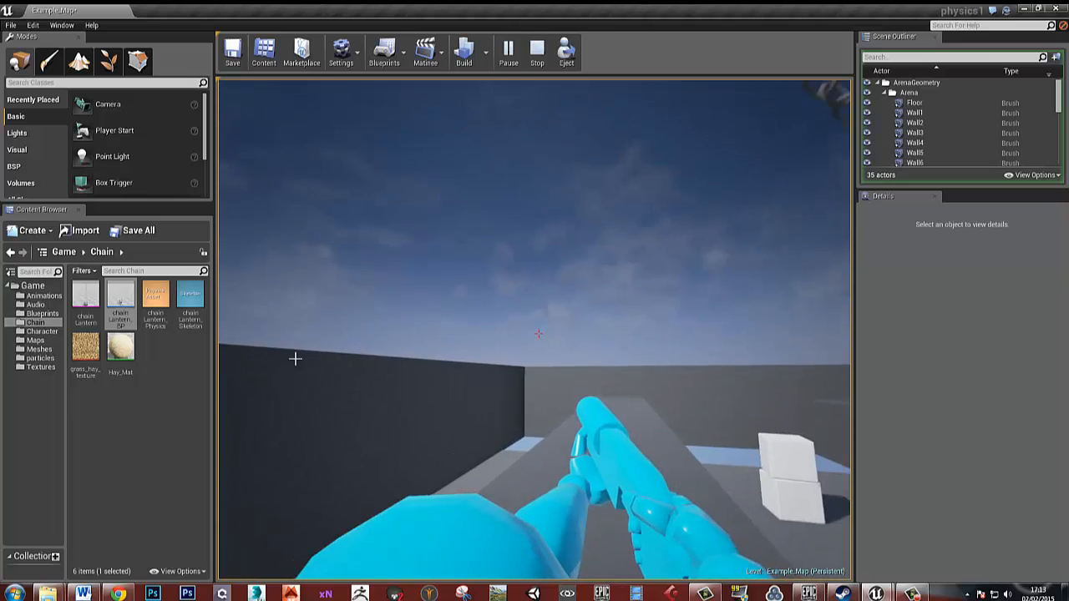
pyautogui.press('Escape')
# Step: Centre the view on the placed lantern and save the level
pyautogui.moveTo(459, 347); pyautogui.dragTo(718, 355, button='right')
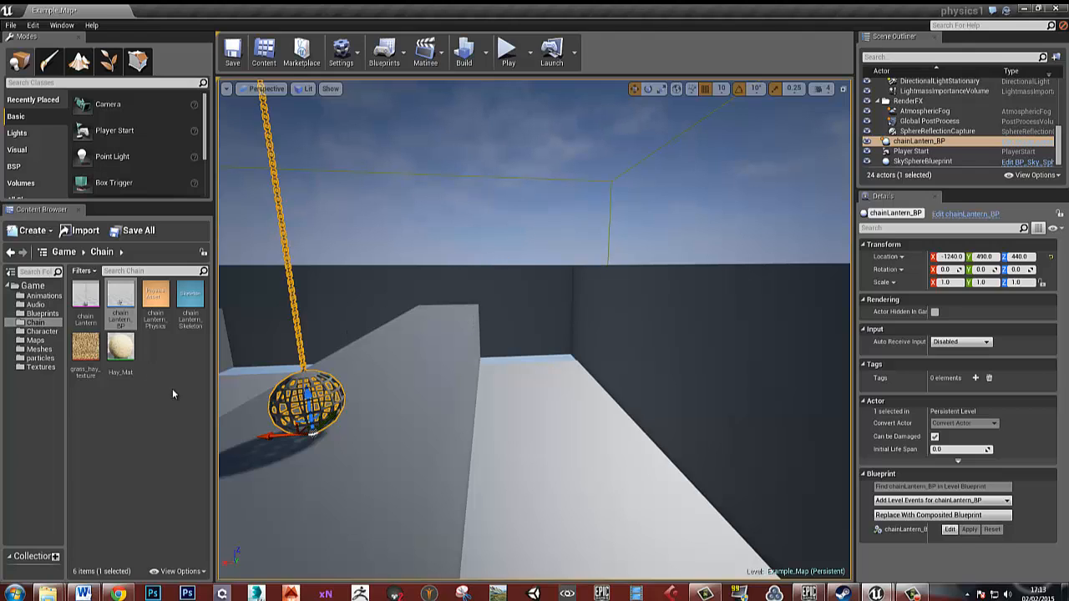
pyautogui.moveTo(282, 502); pyautogui.dragTo(394, 445, button='right')
pyautogui.hotkey('ctrl', 's')
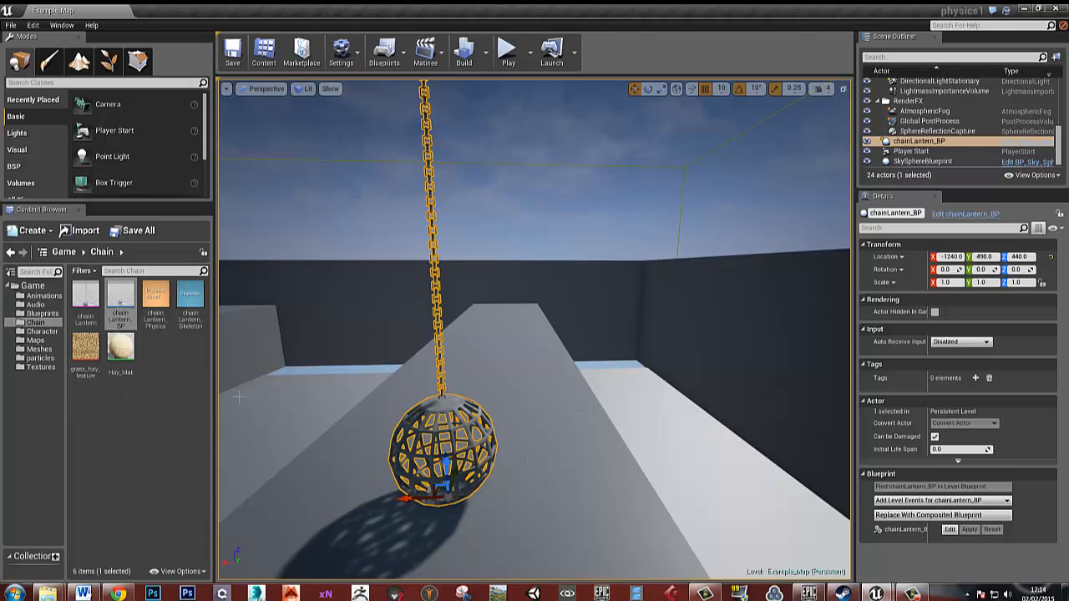
# Step: Add a point light component to chainLantern_BP and raise it to Z 40 inside the lantern cage
pyautogui.doubleClick(120, 296)
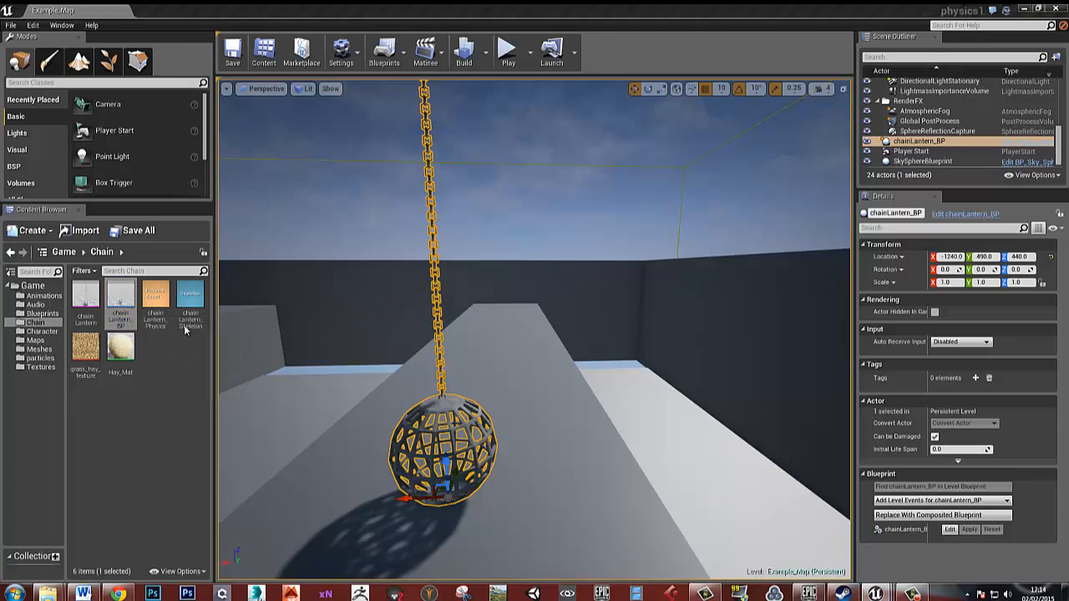
pyautogui.click(956, 52)
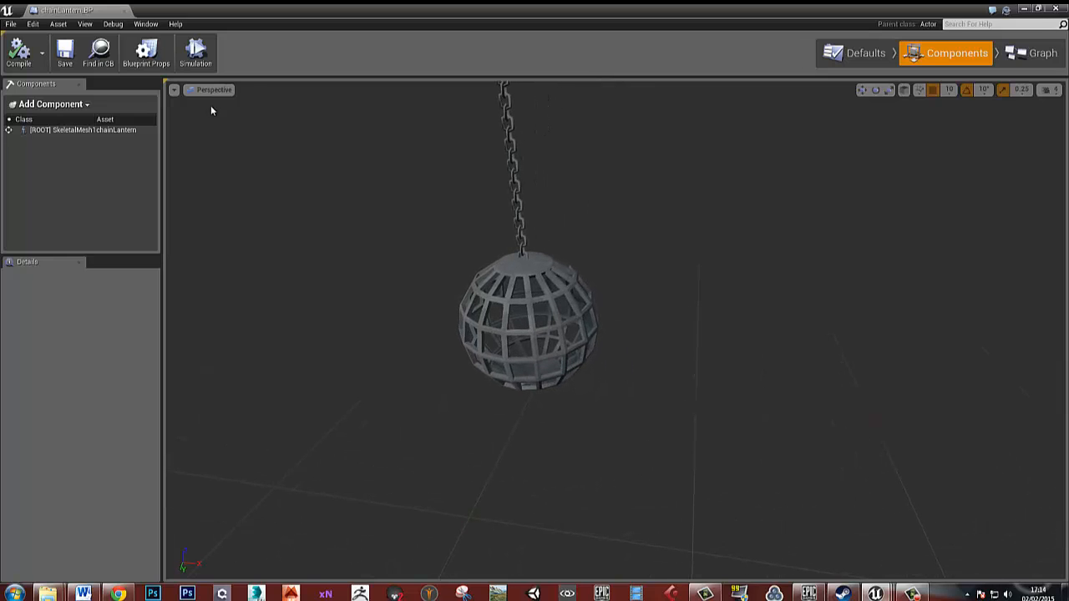
pyautogui.click(50, 104)
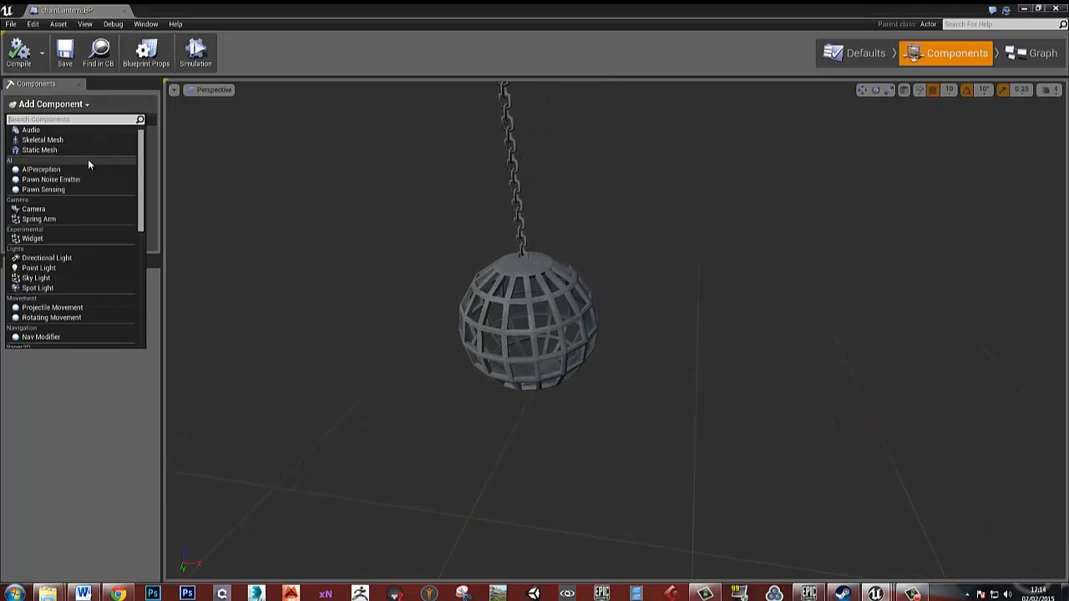
pyautogui.write('light')
pyautogui.click(45, 140)
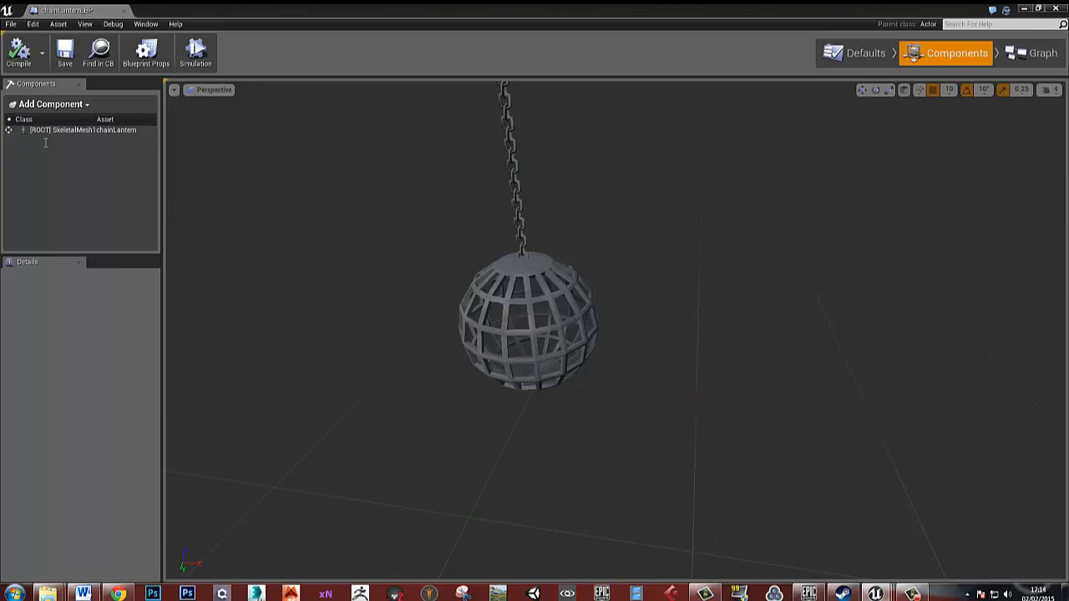
pyautogui.moveTo(547, 399); pyautogui.dragTo(547, 342)
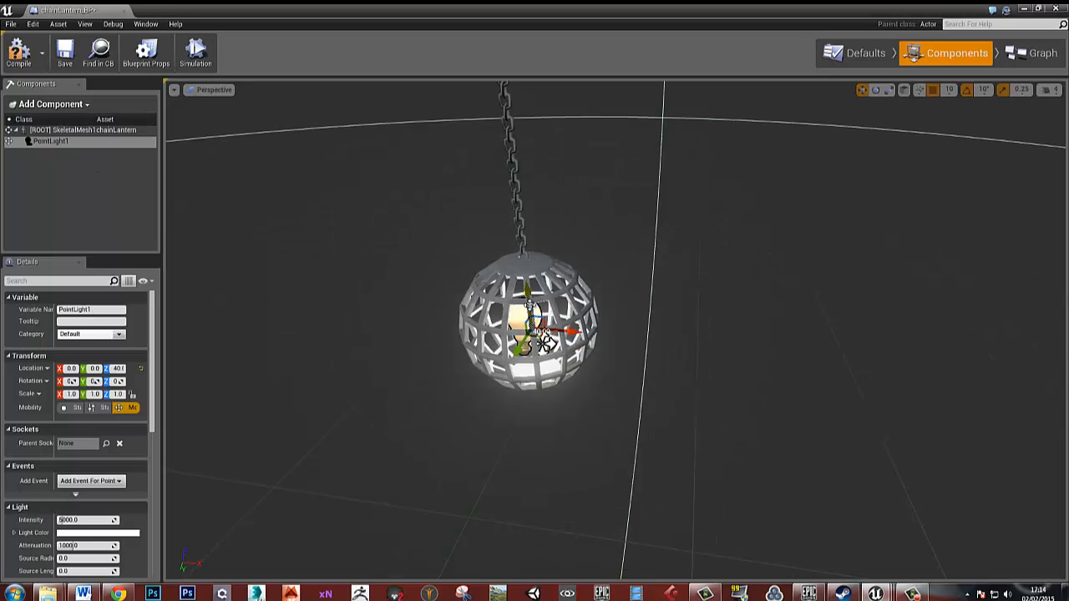
pyautogui.moveTo(612, 311); pyautogui.dragTo(565, 304, button='right')
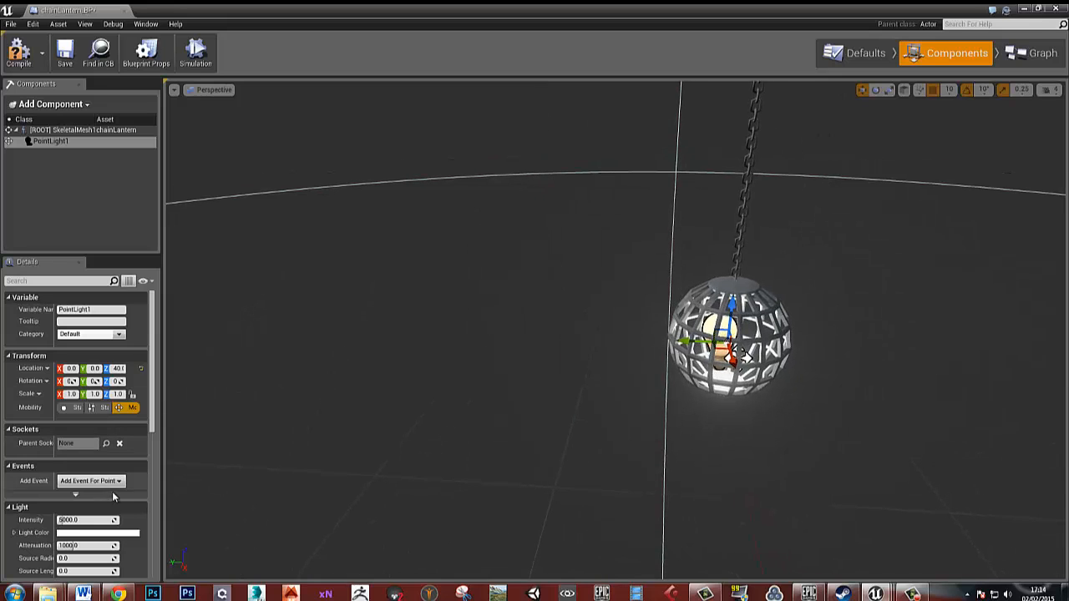
# Step: Change the point light's colour to a warm yellow-orange
pyautogui.click(82, 520)
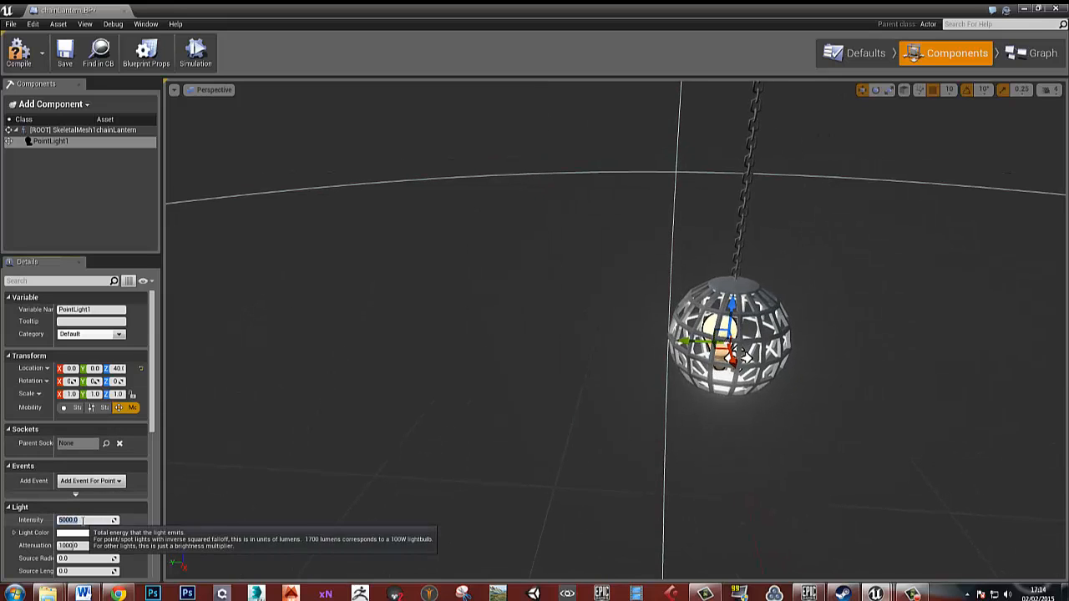
pyautogui.click(73, 533)
pyautogui.moveTo(169, 434); pyautogui.dragTo(183, 449)
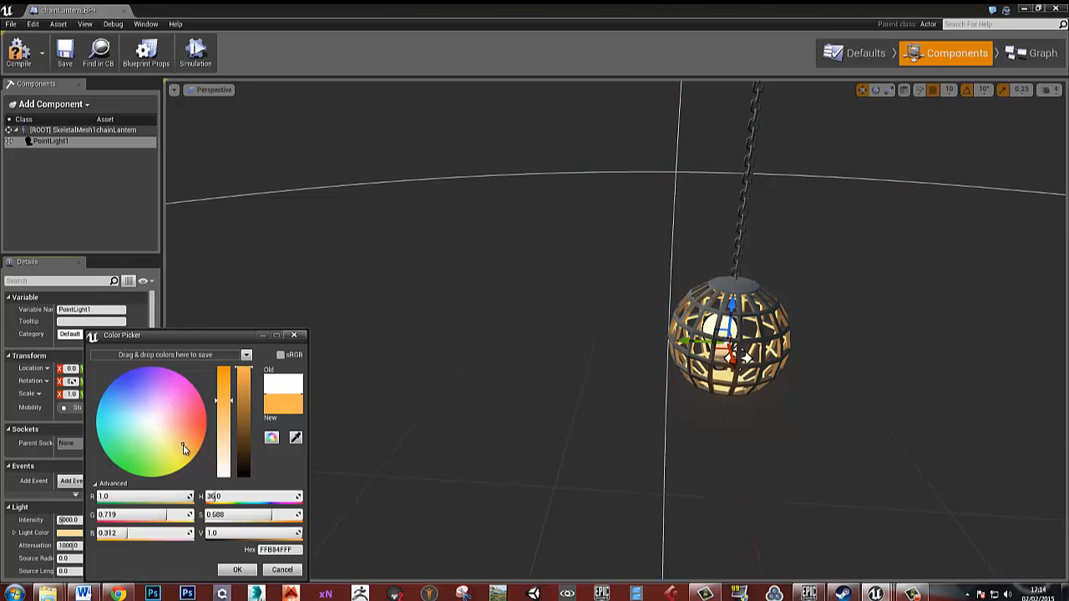
pyautogui.click(237, 569)
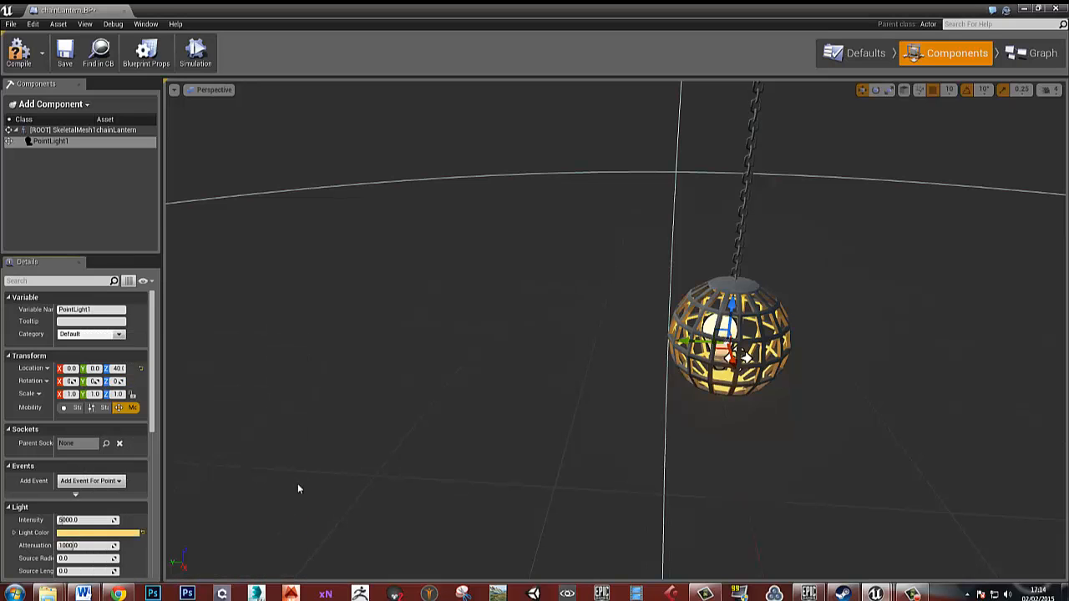
# Step: Add the Fire particle system from the particles folder as a component of the lantern blueprint
pyautogui.moveTo(298, 489); pyautogui.dragTo(416, 315, button='right')
pyautogui.doubleClick(314, 11)
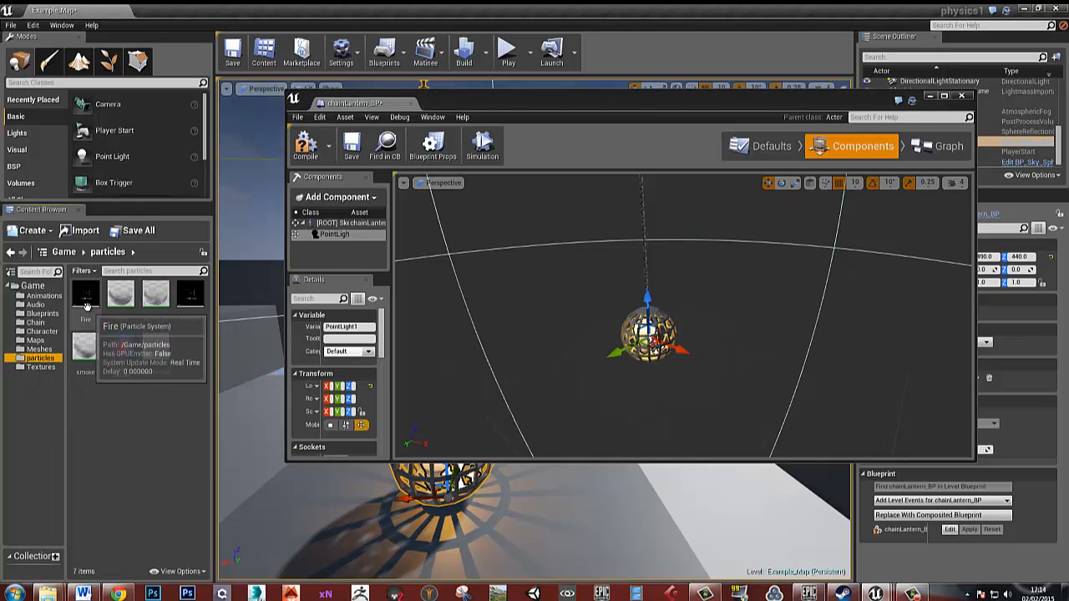
pyautogui.moveTo(86, 296); pyautogui.dragTo(351, 232)
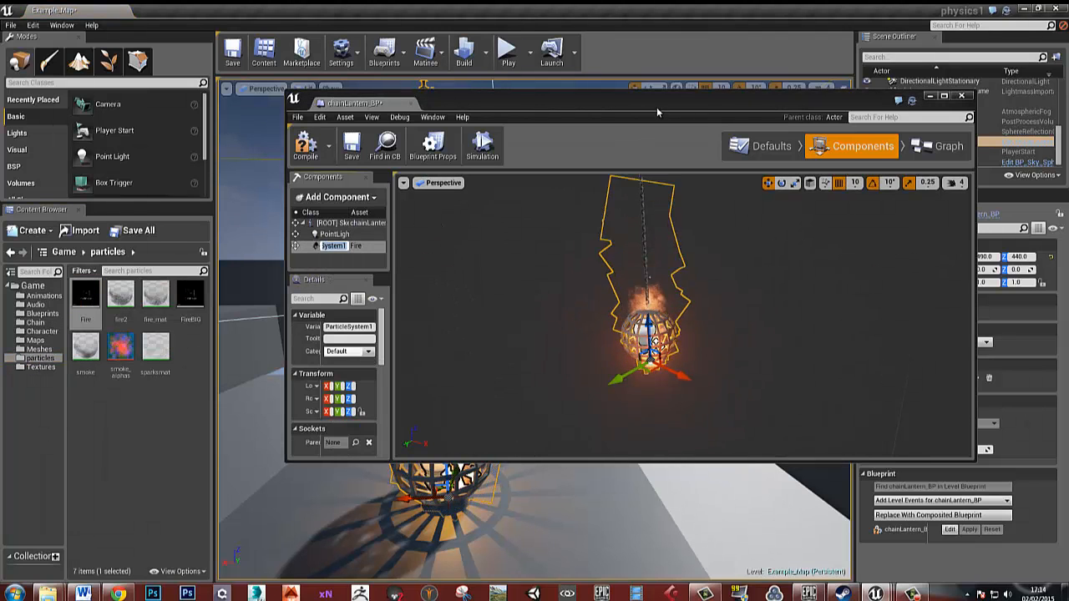
pyautogui.doubleClick(585, 102)
pyautogui.scroll(5, 635, 309)
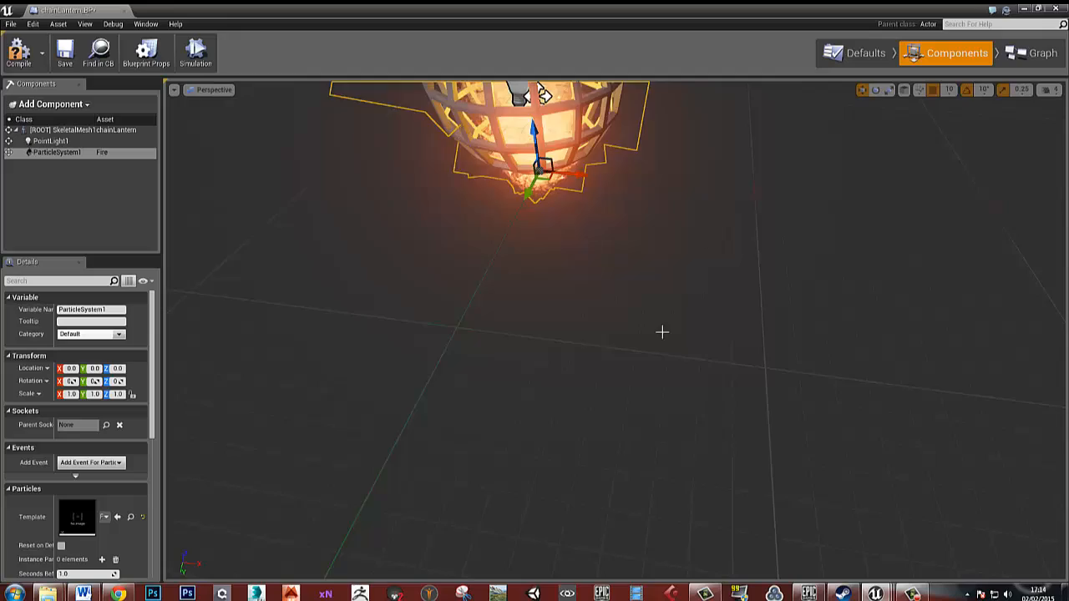
# Step: Raise the fire particle system to Z 20 inside the lantern cage
pyautogui.moveTo(662, 332); pyautogui.dragTo(662, 242, button='right')
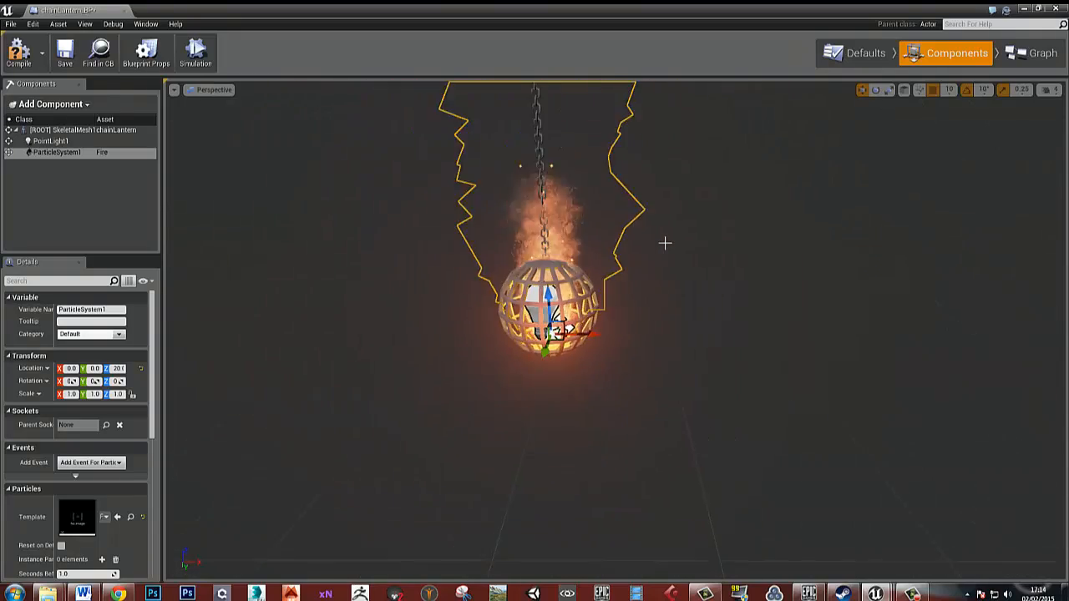
pyautogui.moveTo(649, 248); pyautogui.dragTo(871, 202, button='right')
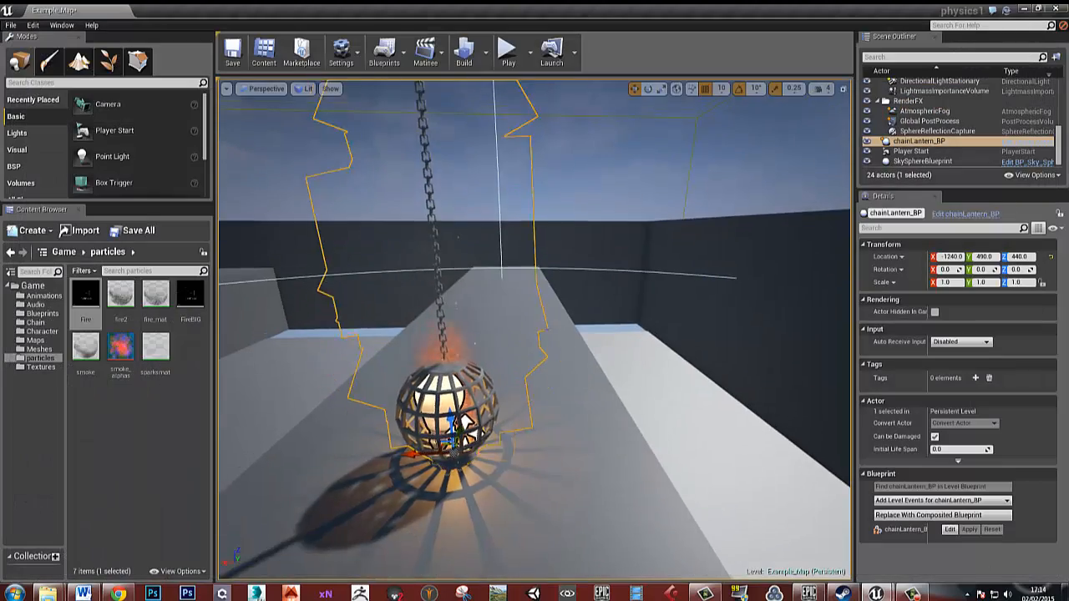
# Step: Play-test the level by walking into the lantern to check whether its fire and light follow the swing, and end the session
pyautogui.click(507, 52)
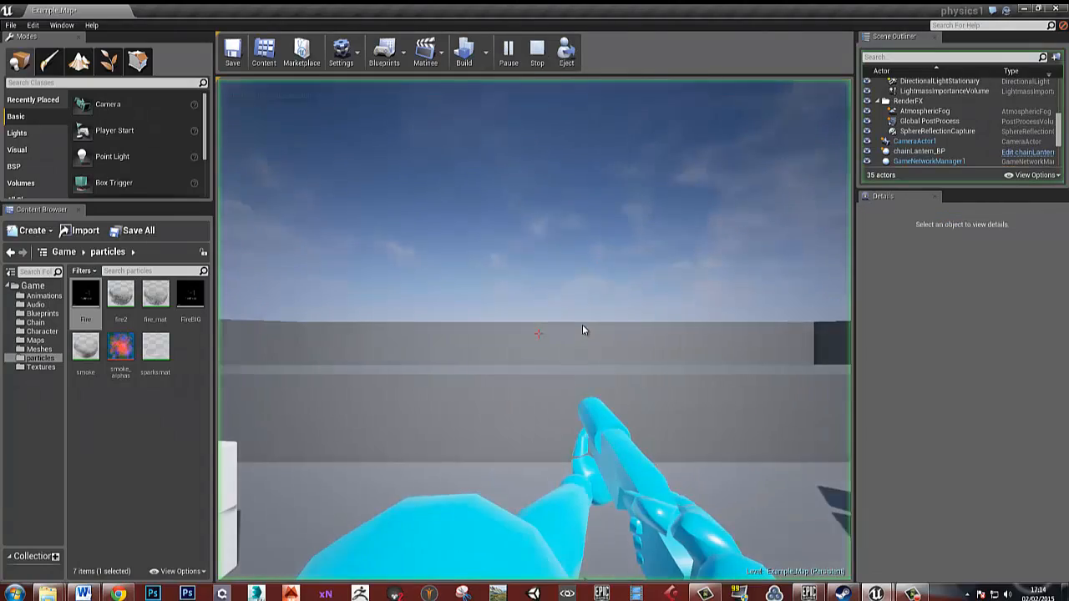
pyautogui.click(582, 326)
pyautogui.press('w')
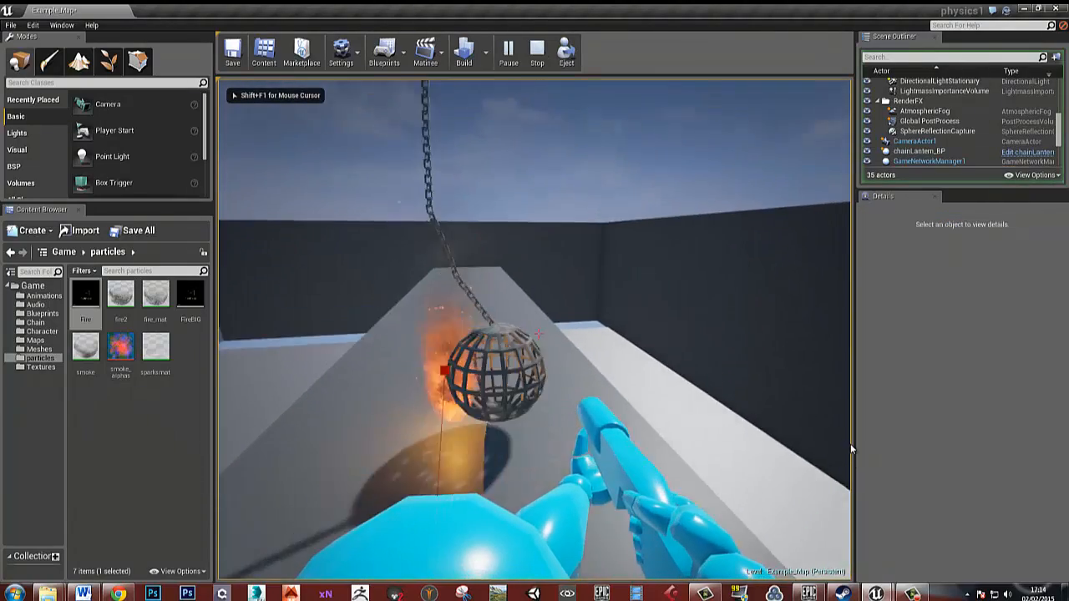
pyautogui.press('s')
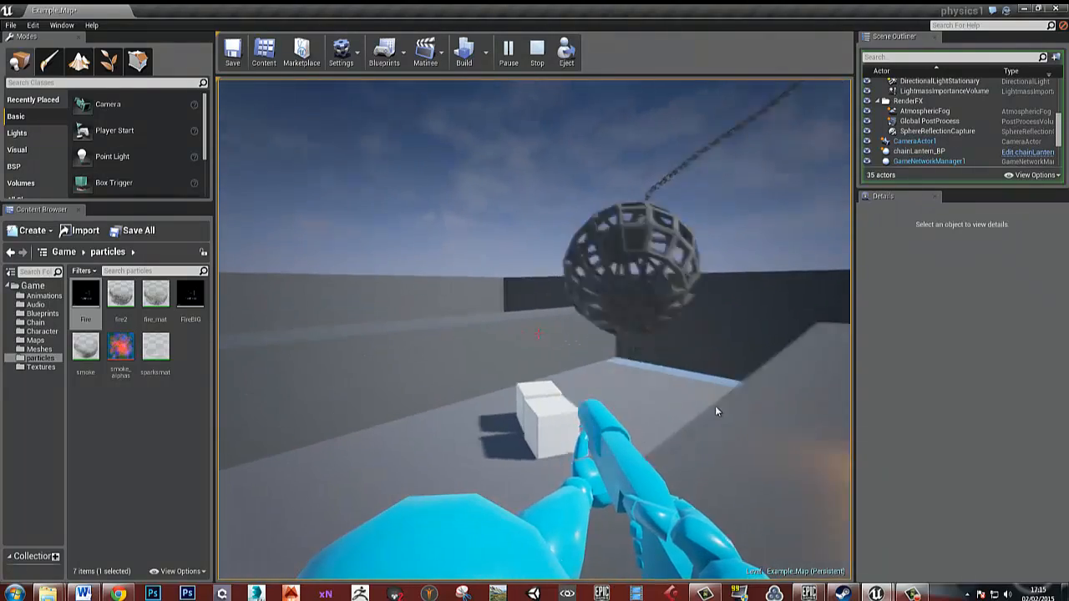
pyautogui.press('Escape')
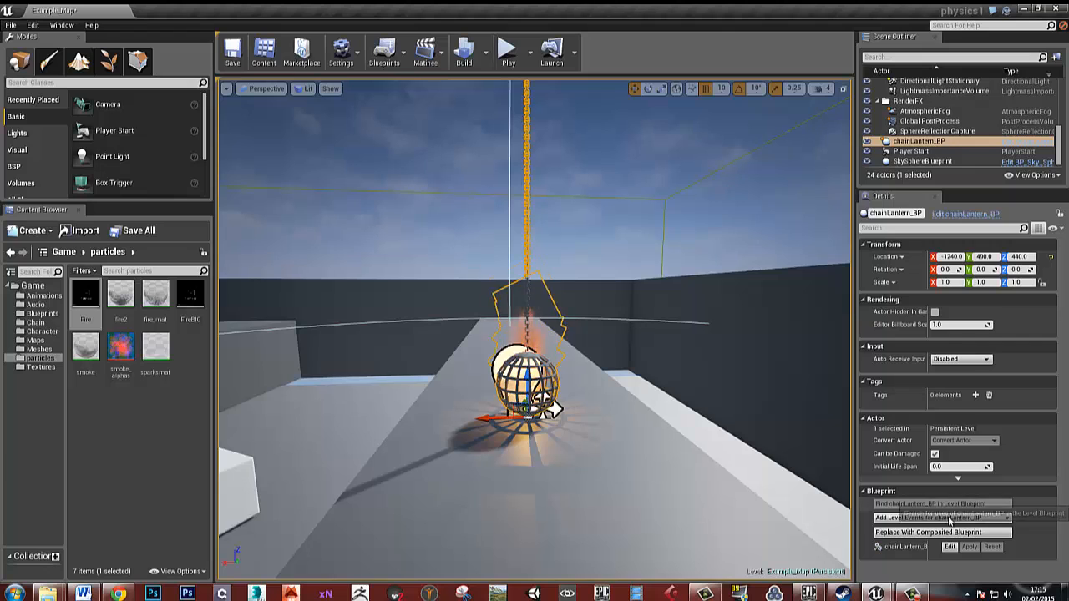
# Step: In the lantern blueprint's Construction Script, add Get nodes for PointLight1 and ParticleSystem1
pyautogui.click(949, 547)
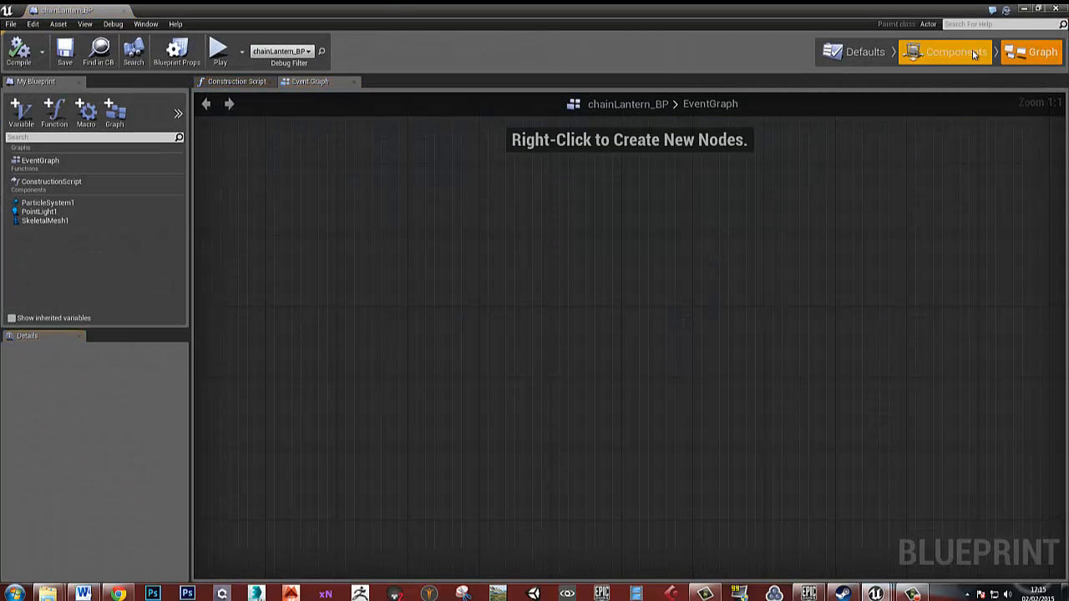
pyautogui.moveTo(363, 132); pyautogui.dragTo(419, 183, button='right')
pyautogui.click(242, 81)
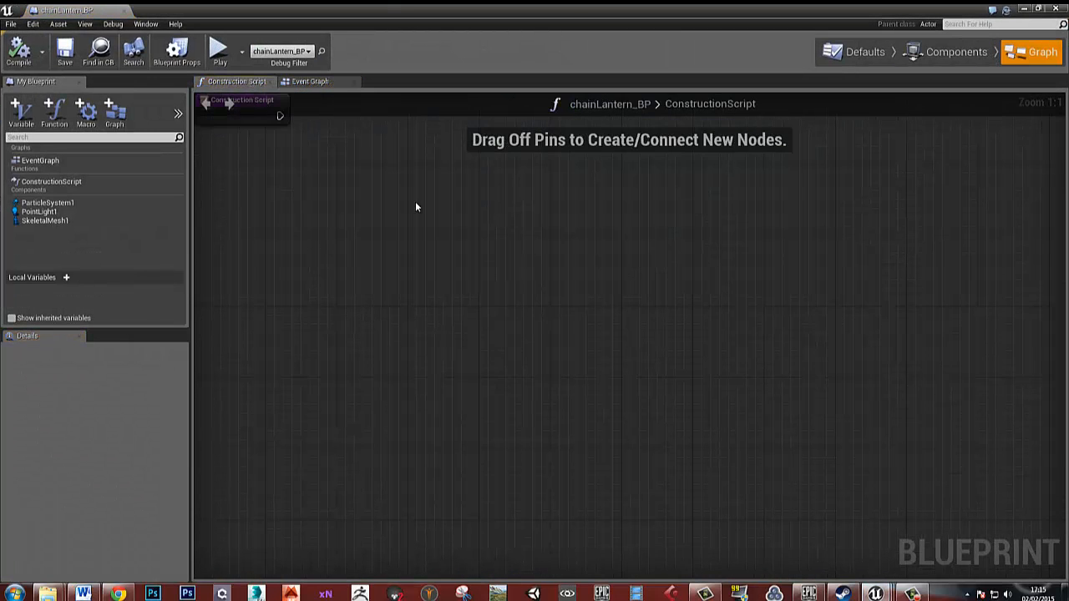
pyautogui.moveTo(448, 219); pyautogui.dragTo(610, 363, button='right')
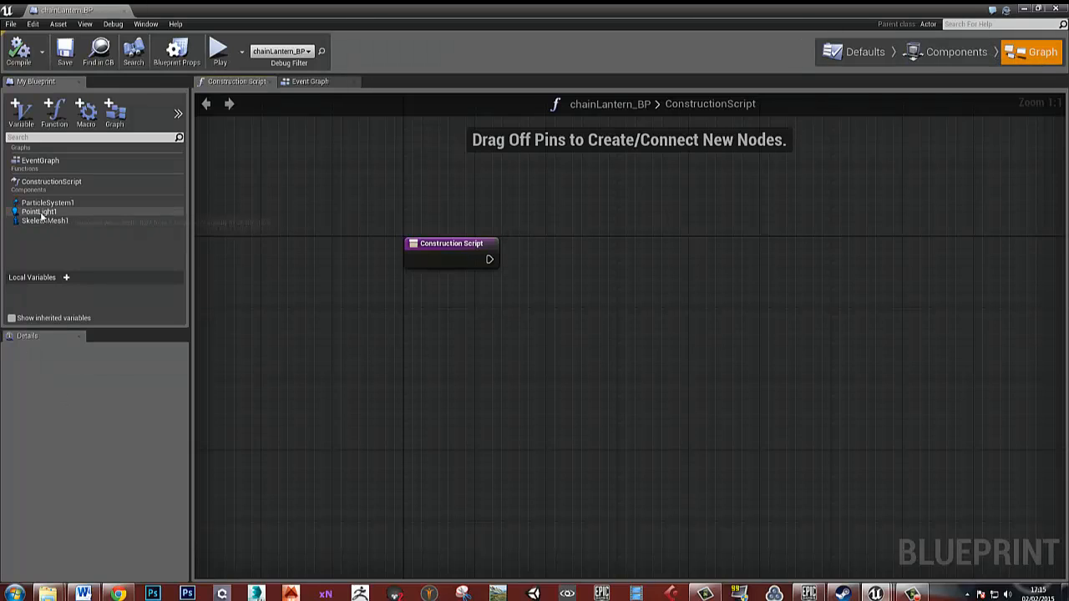
pyautogui.moveTo(39, 214); pyautogui.dragTo(535, 179)
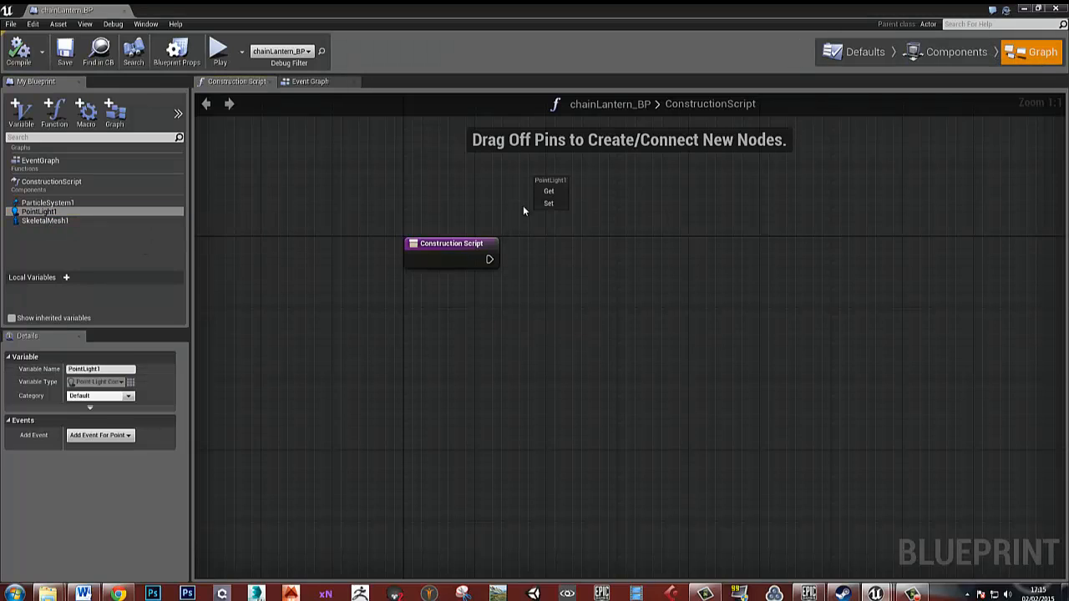
pyautogui.click(548, 191)
pyautogui.moveTo(47, 206); pyautogui.dragTo(538, 211)
pyautogui.click(566, 214)
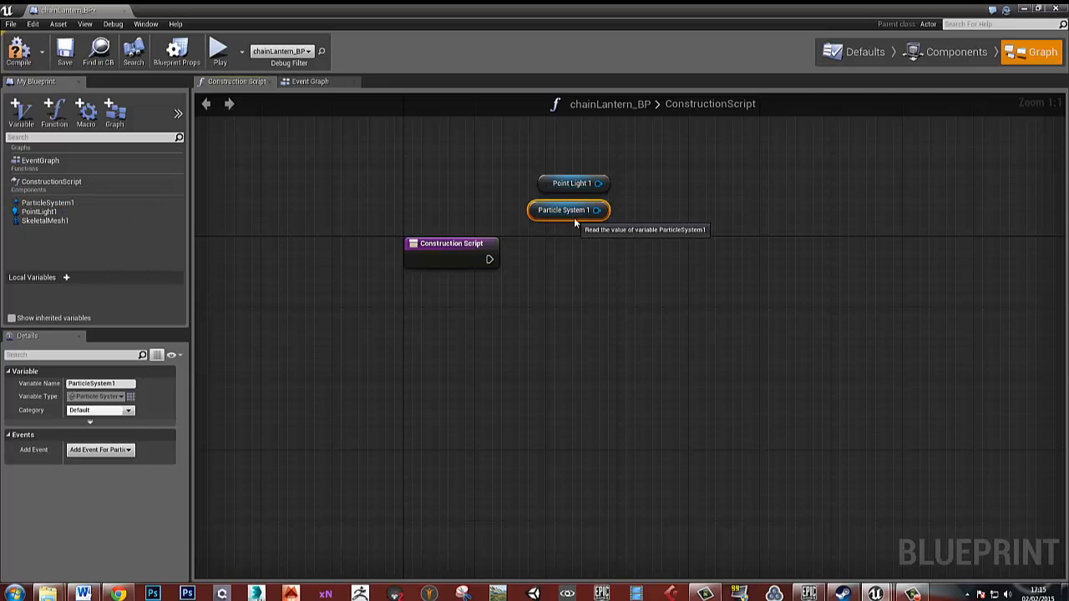
# Step: Create an Attach To node targeting both the particle system and the point light, executed from the Construction Script node
pyautogui.moveTo(688, 250); pyautogui.dragTo(687, 247)
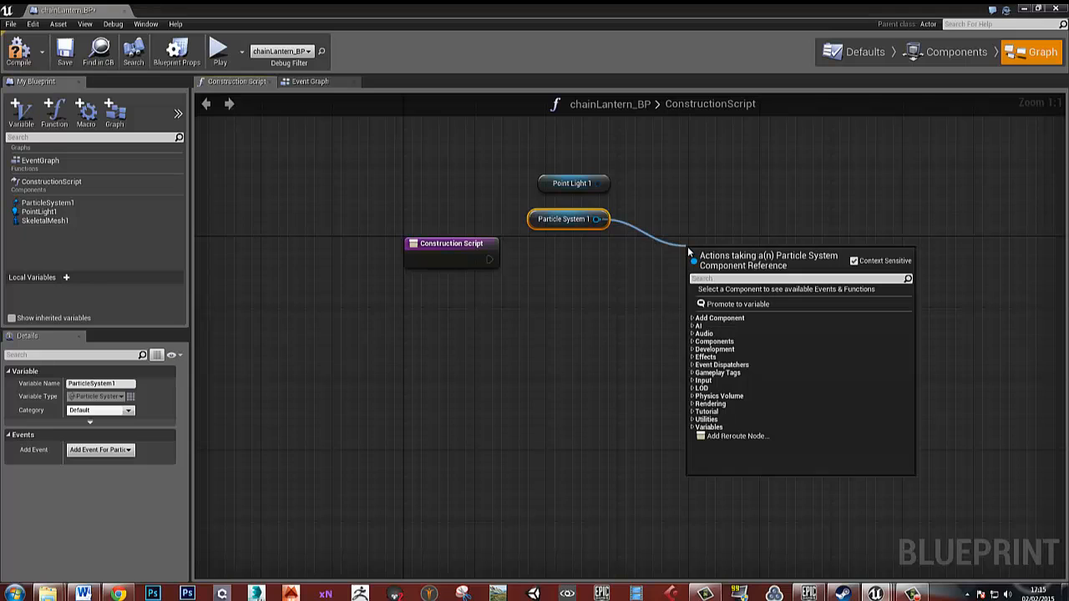
pyautogui.write('attac')
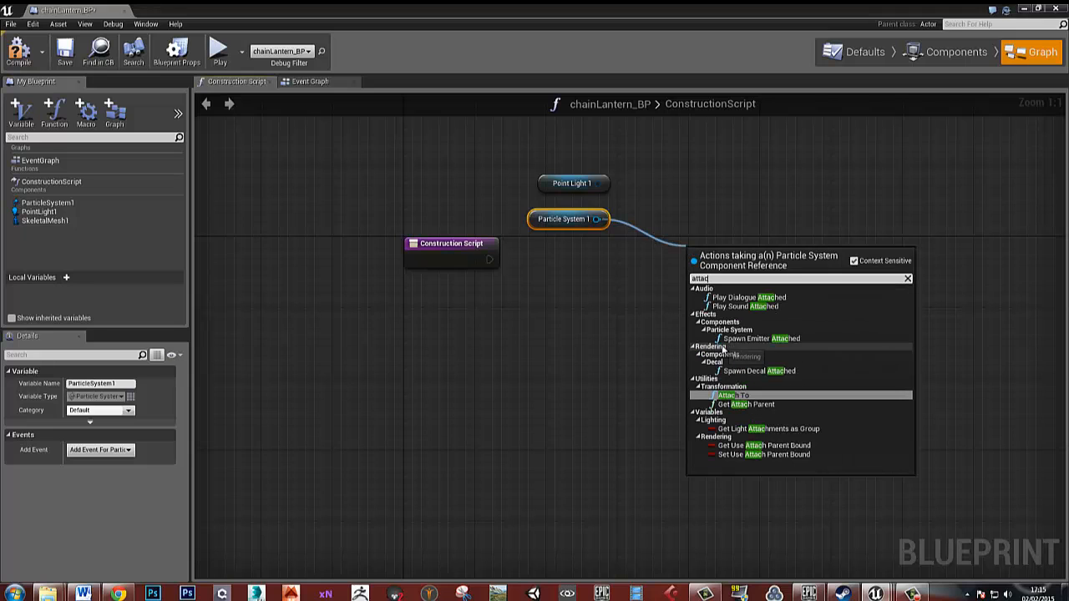
pyautogui.click(733, 396)
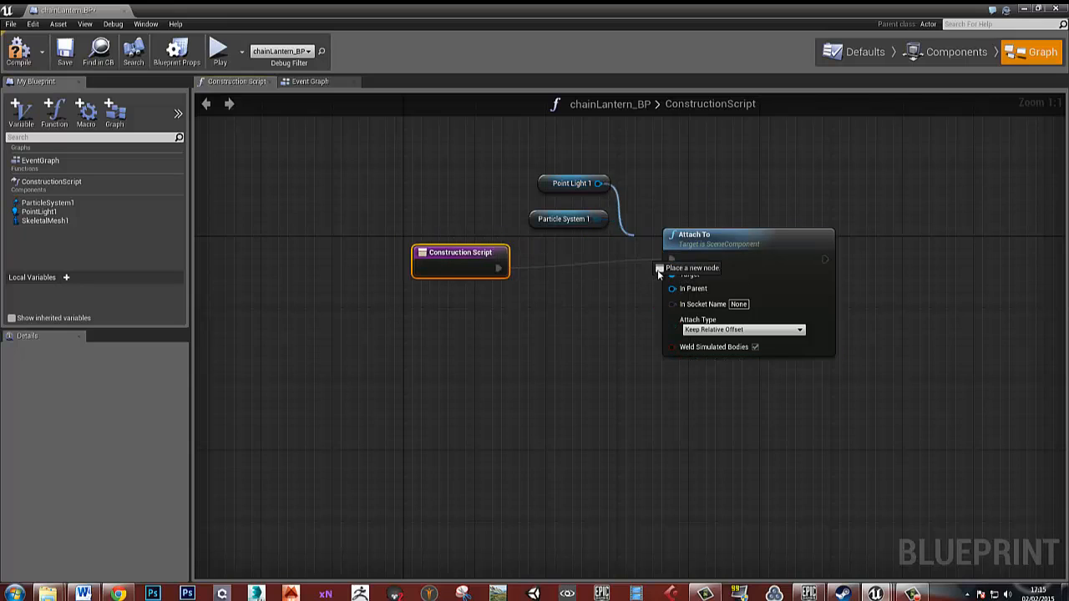
pyautogui.moveTo(657, 270)
pyautogui.mouseDown()
pyautogui.moveTo(673, 273)
pyautogui.moveTo(671, 260)
pyautogui.mouseUp()
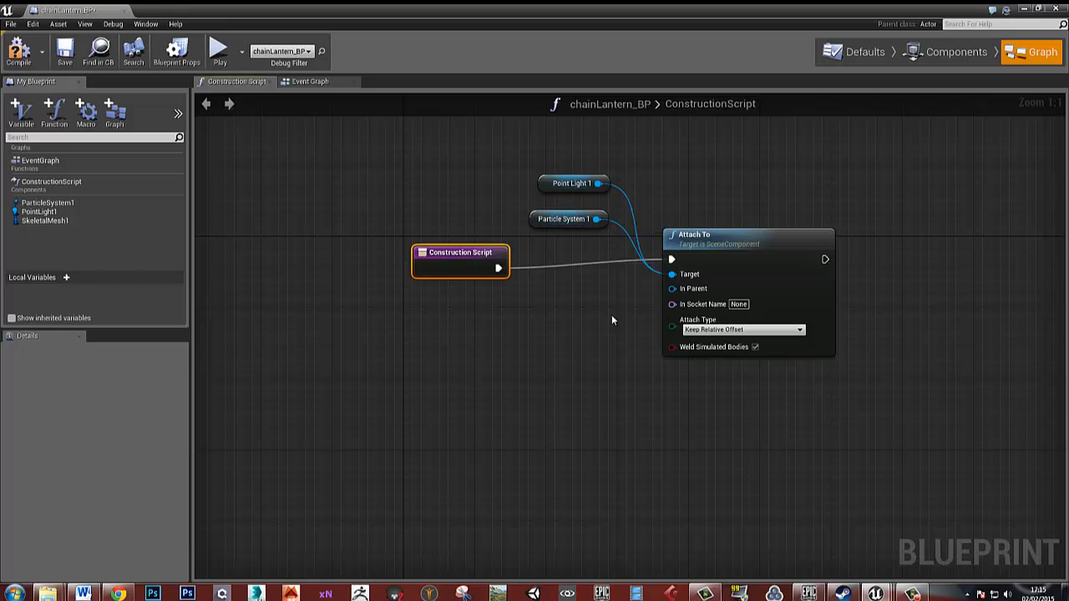
# Step: Add a Get node for SkeletalMesh1 and connect it to the Attach To node's In Parent input
pyautogui.click(48, 221)
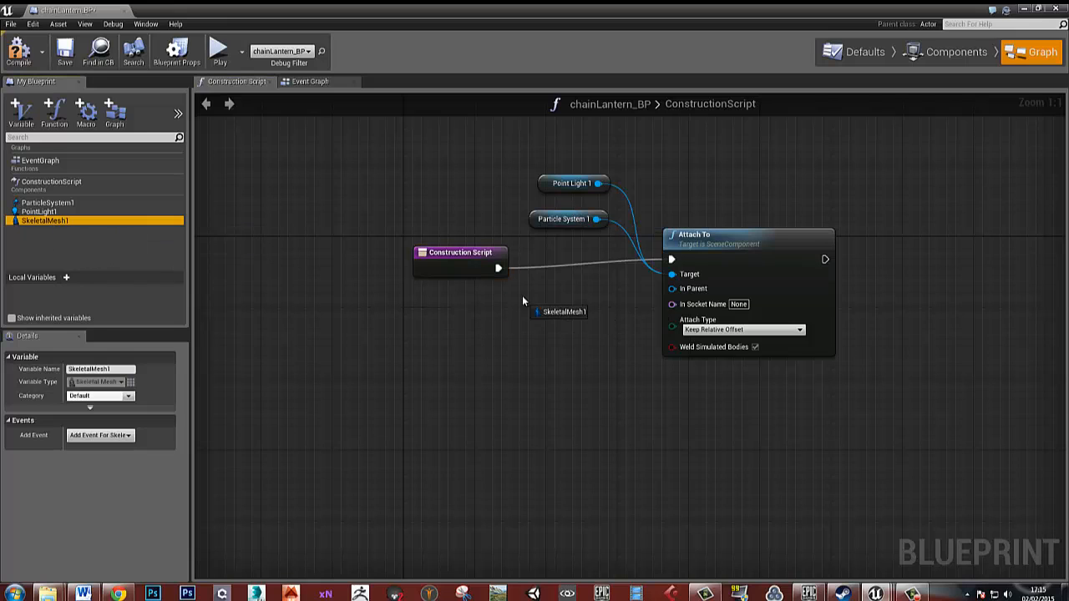
pyautogui.moveTo(522, 302); pyautogui.dragTo(523, 303)
pyautogui.click(539, 307)
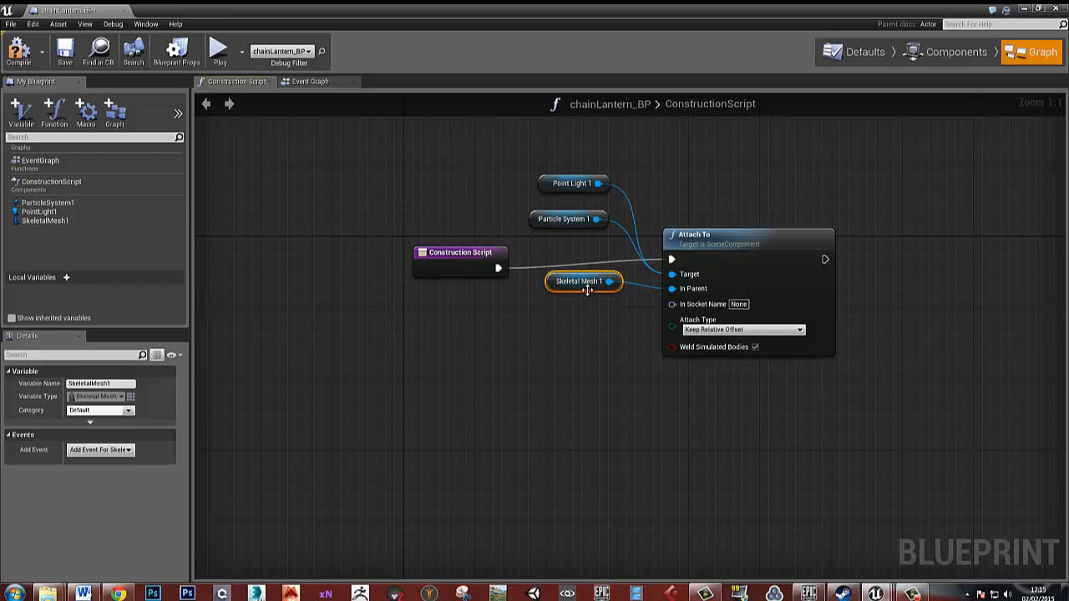
pyautogui.moveTo(589, 287); pyautogui.dragTo(590, 296)
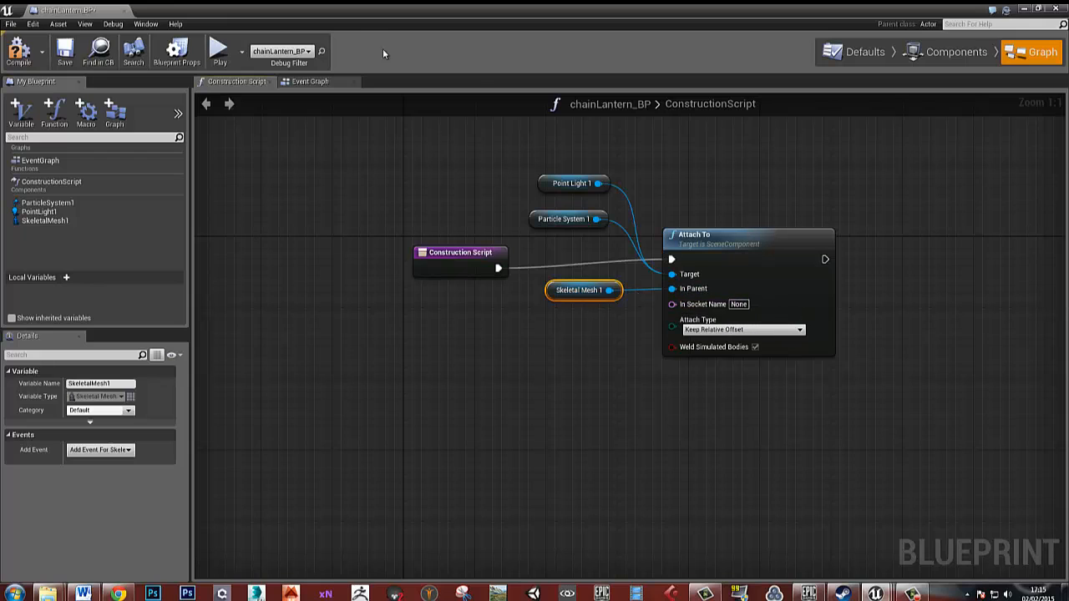
# Step: Open the chainLantern mesh from the Chain folder and show its skeleton tree in a maximized window
pyautogui.moveTo(426, 57); pyautogui.dragTo(586, 164)
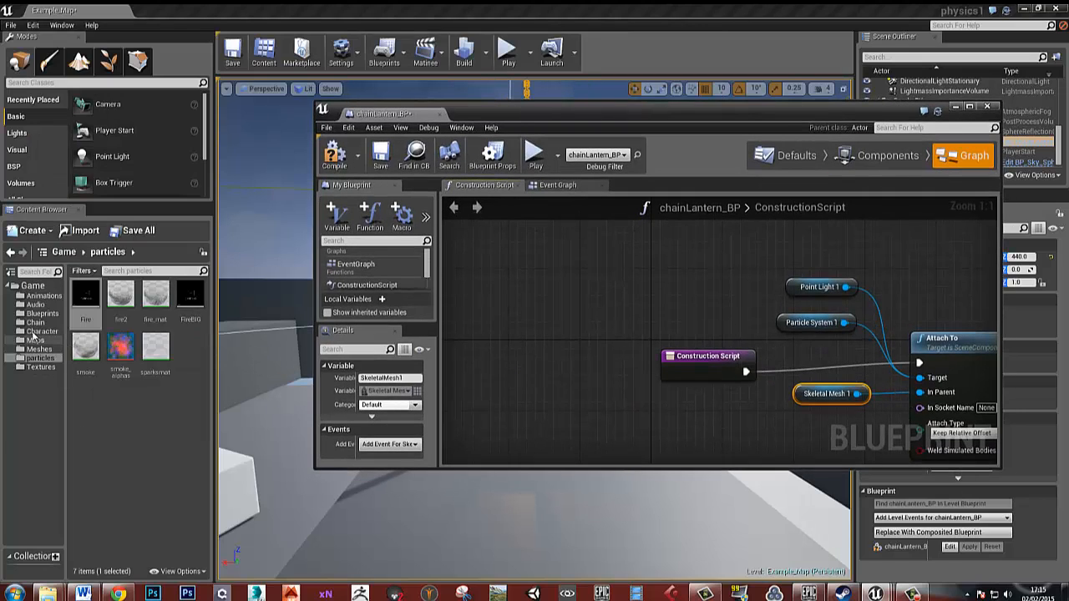
pyautogui.click(35, 323)
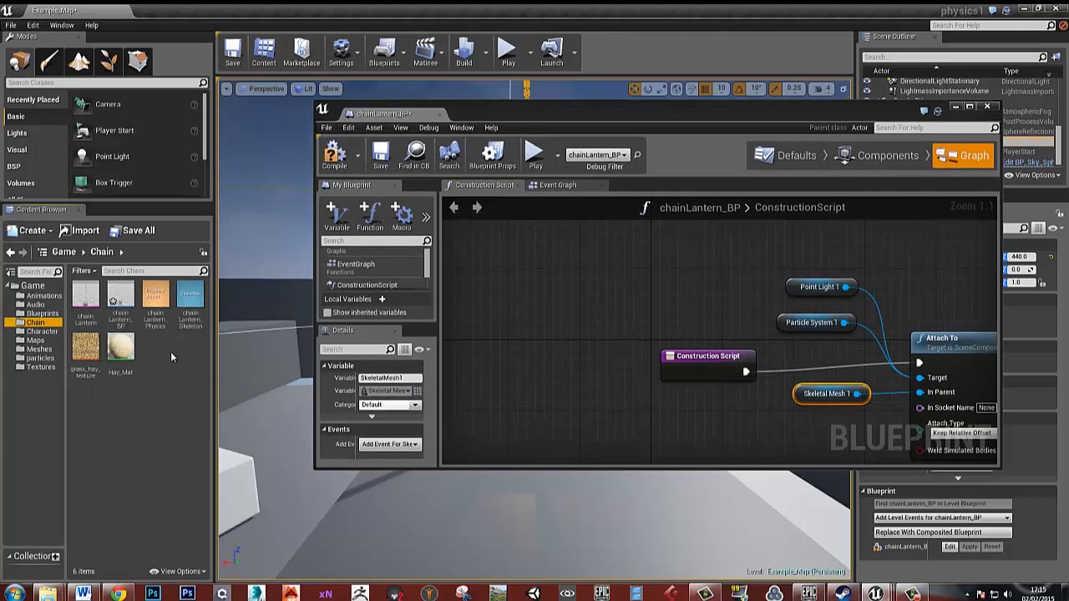
pyautogui.doubleClick(81, 292)
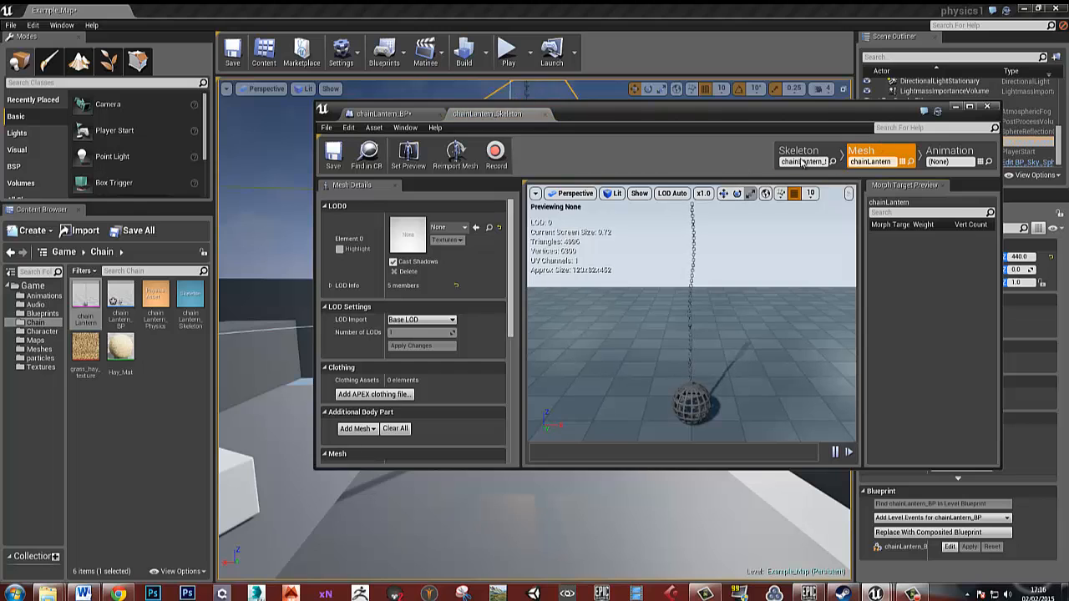
pyautogui.click(801, 157)
pyautogui.moveTo(725, 110); pyautogui.dragTo(687, 1)
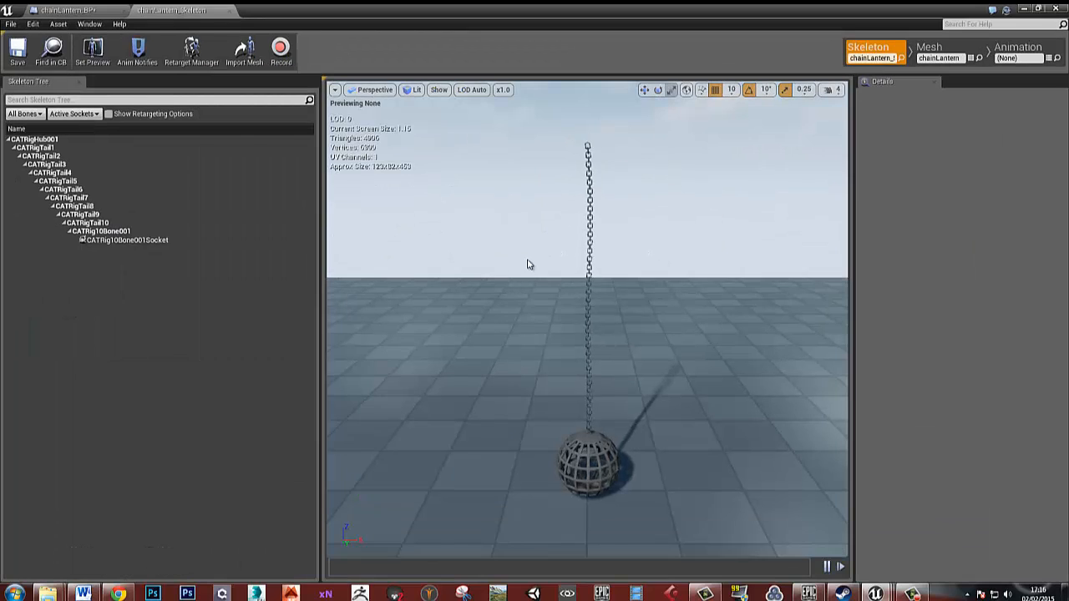
# Step: Inspect the CATRig10Bone001 bone at the lantern cage and copy the name of its socket, CATRig10Bone001Socket
pyautogui.click(123, 239)
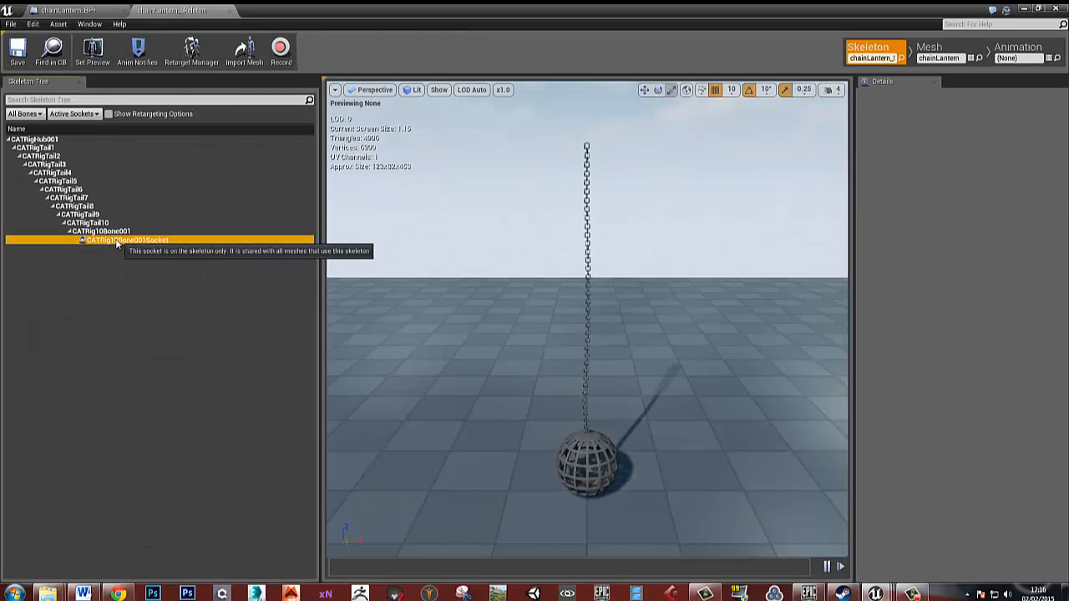
pyautogui.click(133, 291)
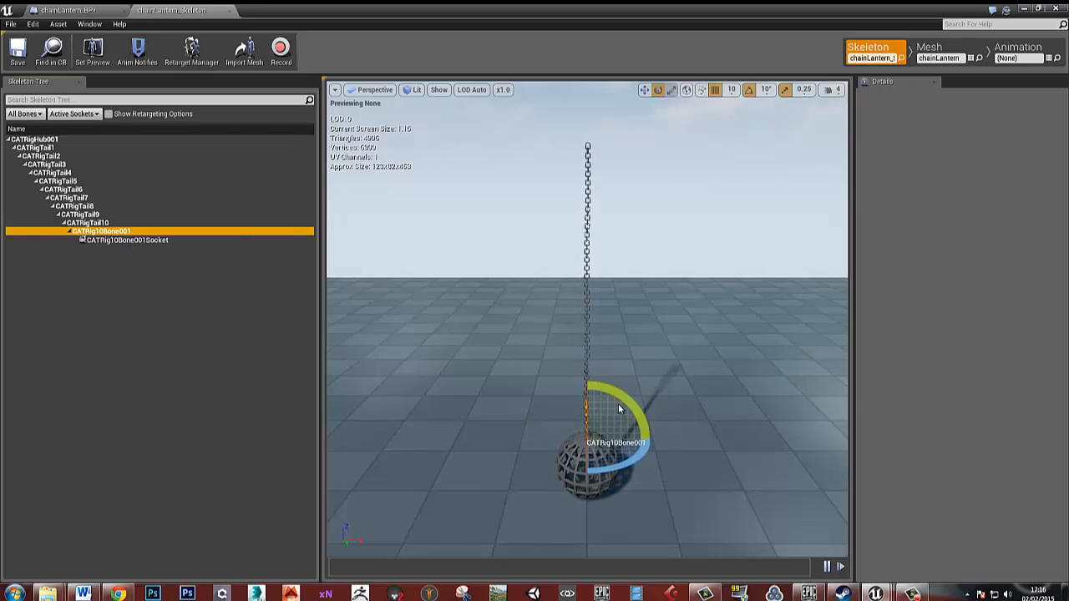
pyautogui.moveTo(650, 418); pyautogui.dragTo(720, 441, button='right')
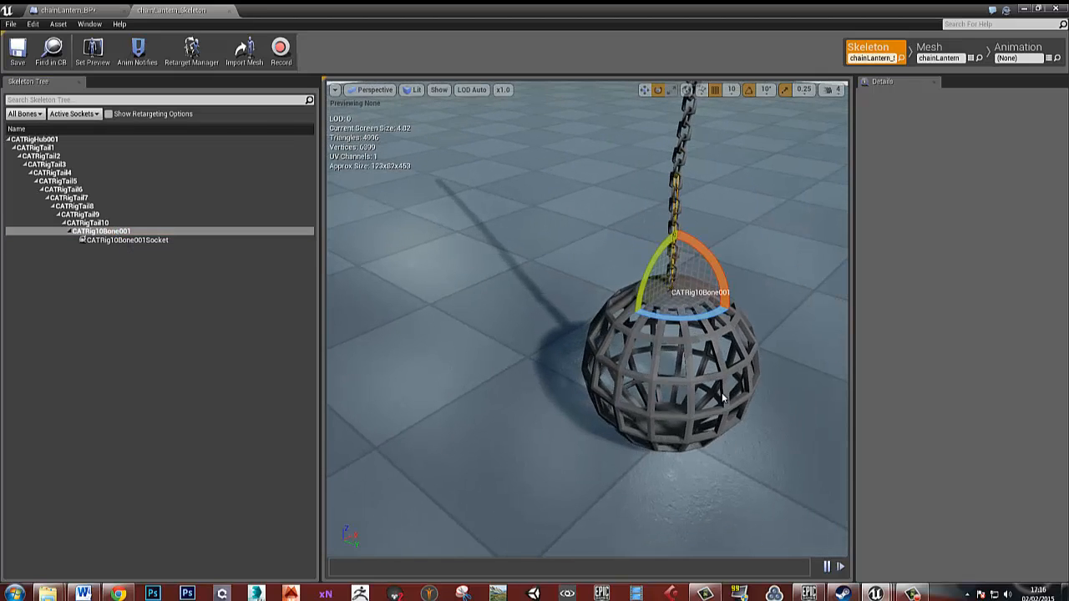
pyautogui.rightClick(110, 233)
pyautogui.moveTo(167, 308)
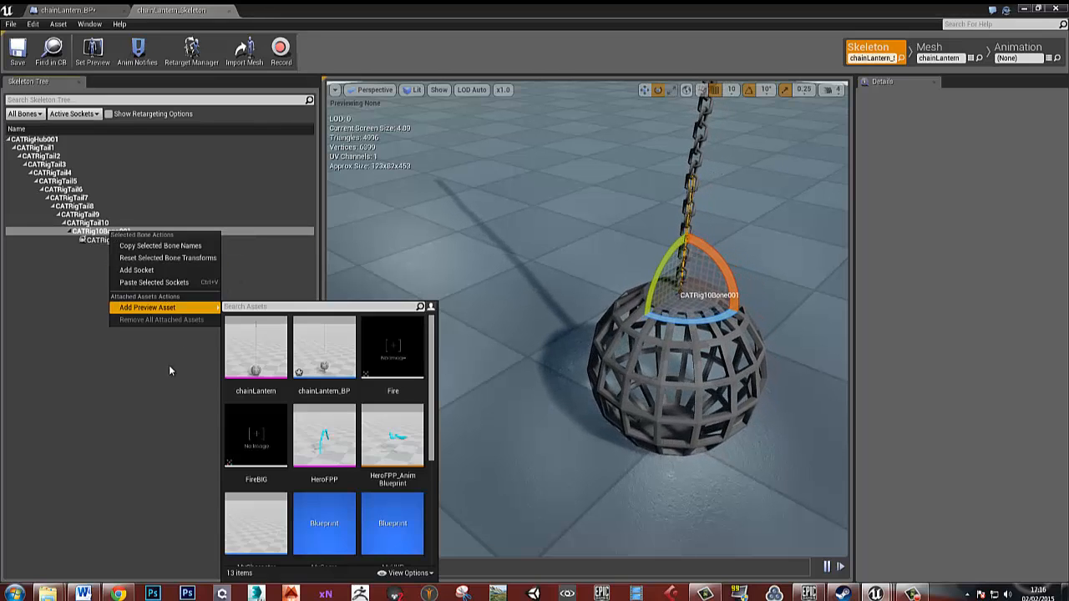
pyautogui.click(136, 270)
pyautogui.hotkey('ctrl', 'c')
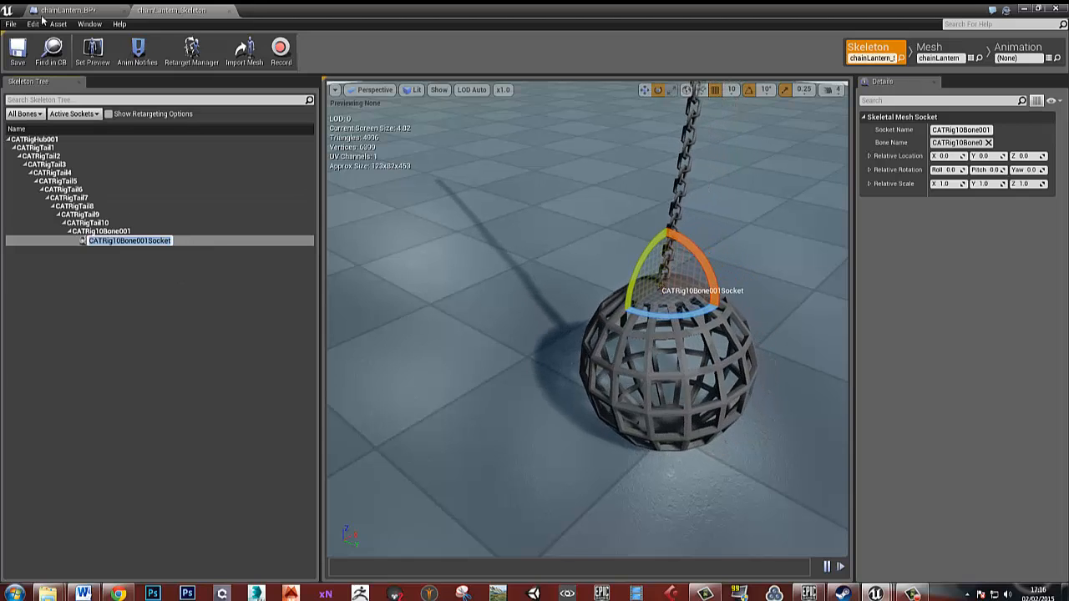
# Step: Set the Attach To node's In Socket Name to CATRig10Bone001Socket in the lantern blueprint
pyautogui.click(70, 11)
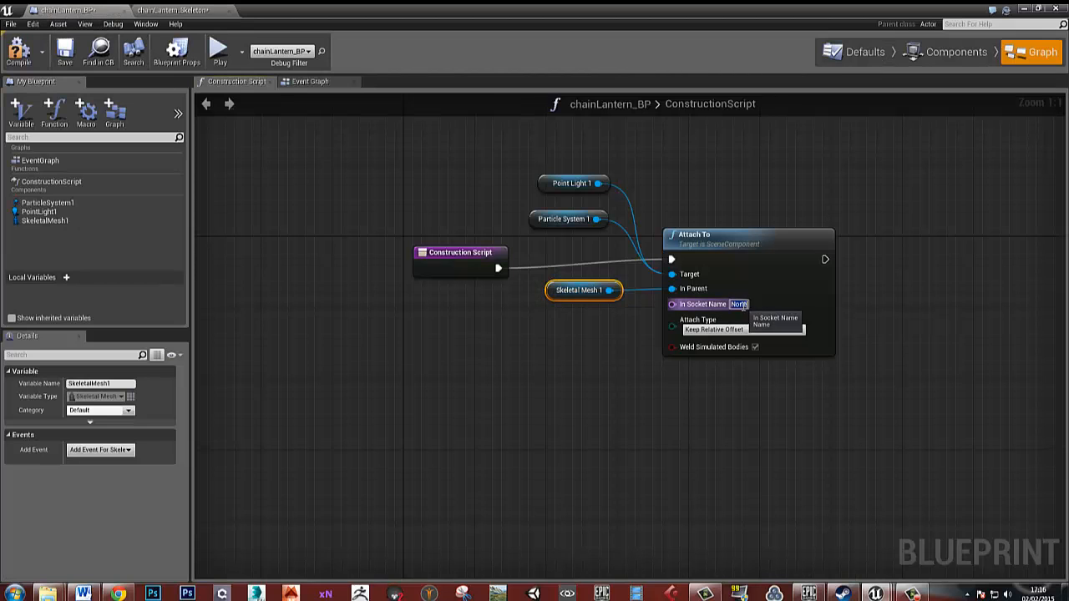
pyautogui.hotkey('ctrl', 'v')
pyautogui.click(782, 389)
# Step: Tidy the graph by moving the Construction Script and Skeletal Mesh nodes farther from the Attach To node
pyautogui.moveTo(772, 387); pyautogui.dragTo(700, 400, button='right')
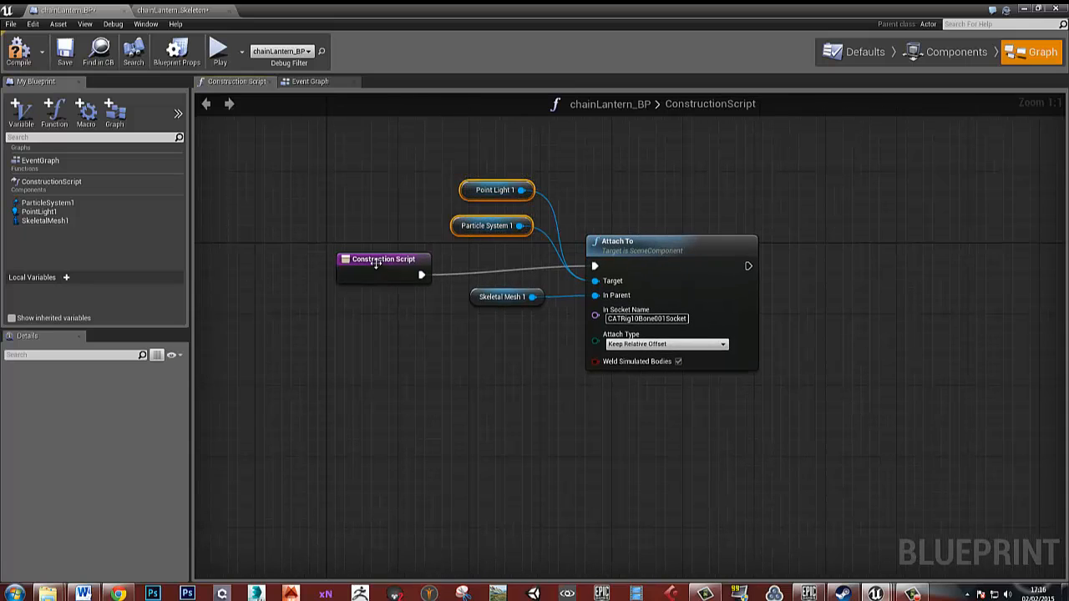
pyautogui.moveTo(376, 264); pyautogui.dragTo(373, 255)
pyautogui.moveTo(508, 304); pyautogui.dragTo(484, 291)
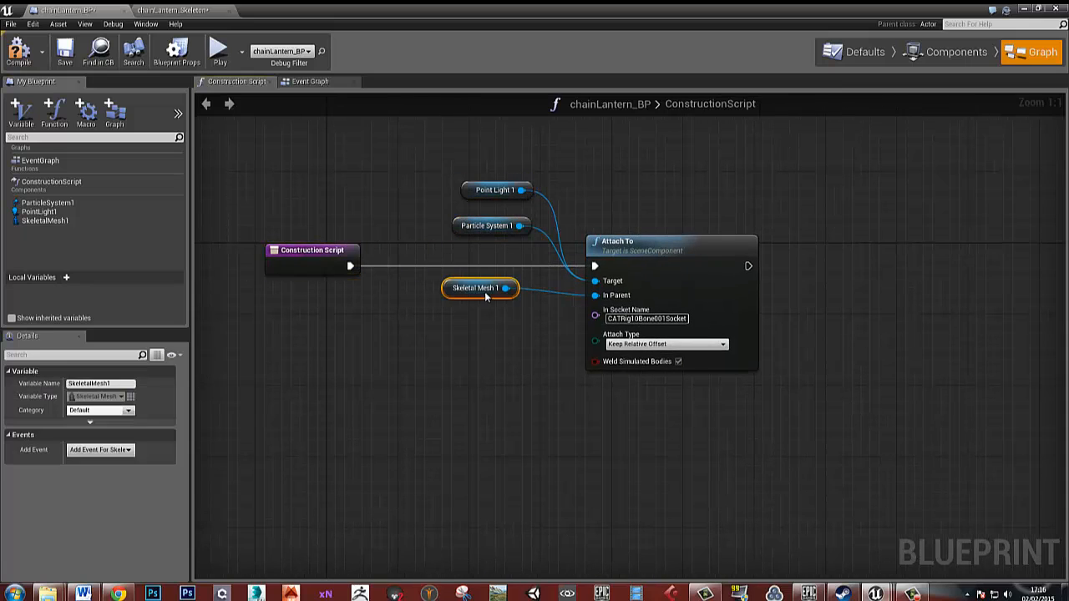
pyautogui.click(662, 461)
# Step: Set the Attach To node's attach type to Keep World Position, compile the blueprint and return to the level
pyautogui.click(668, 344)
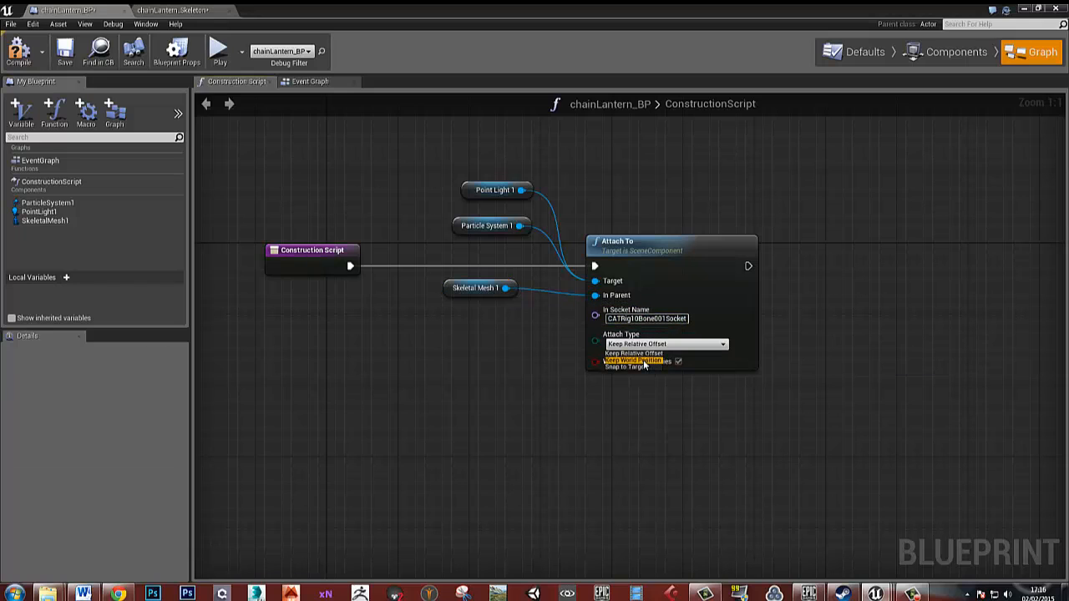
pyautogui.click(635, 360)
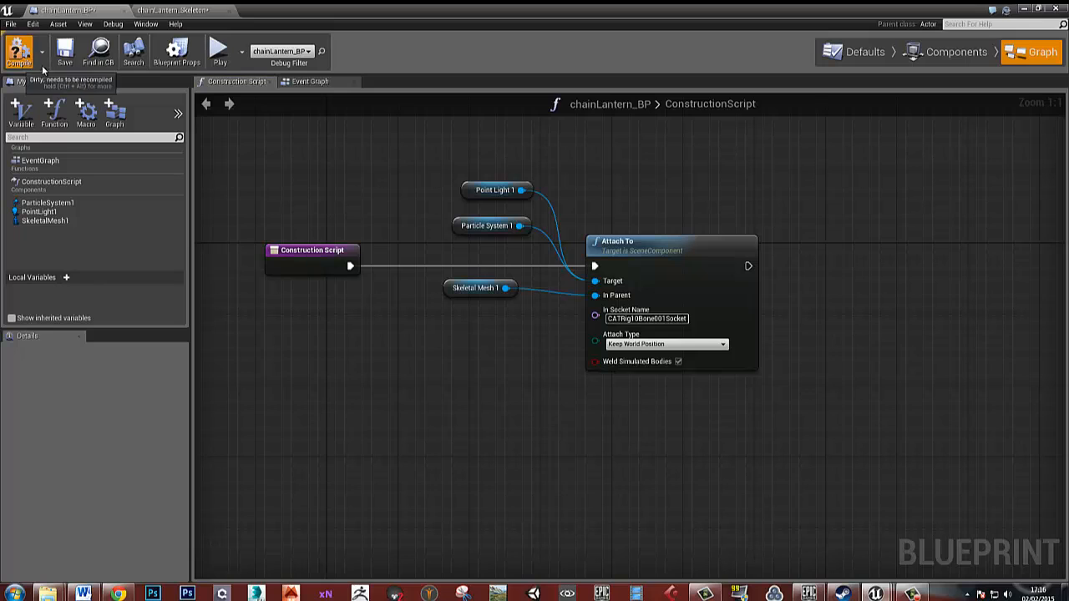
pyautogui.moveTo(420, 11); pyautogui.dragTo(1068, 50)
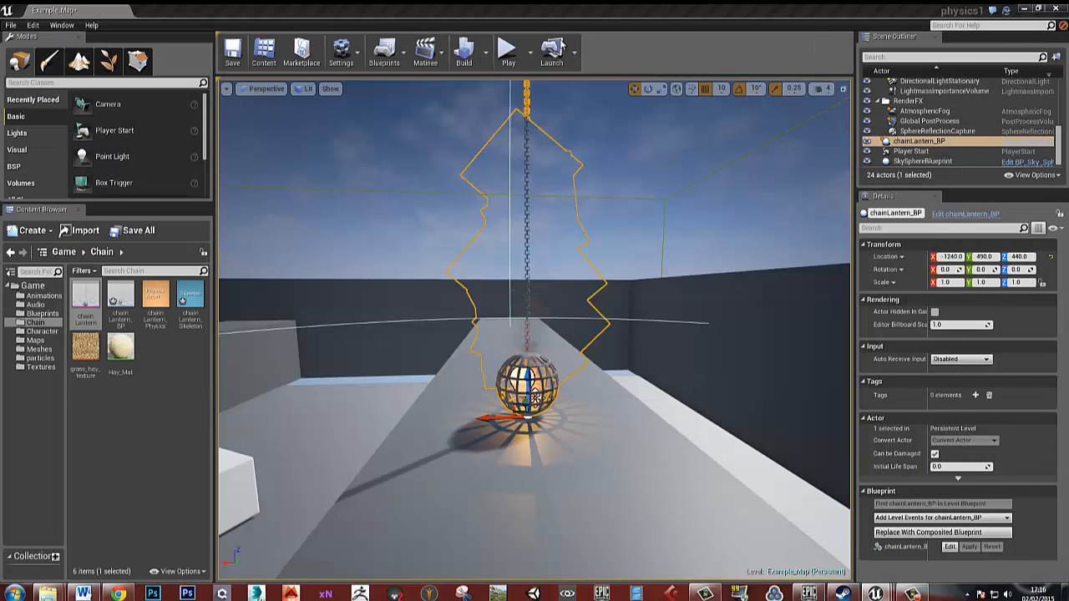
# Step: Play-test the level to check that the light and fire particles follow the lantern as it swings
pyautogui.click(505, 52)
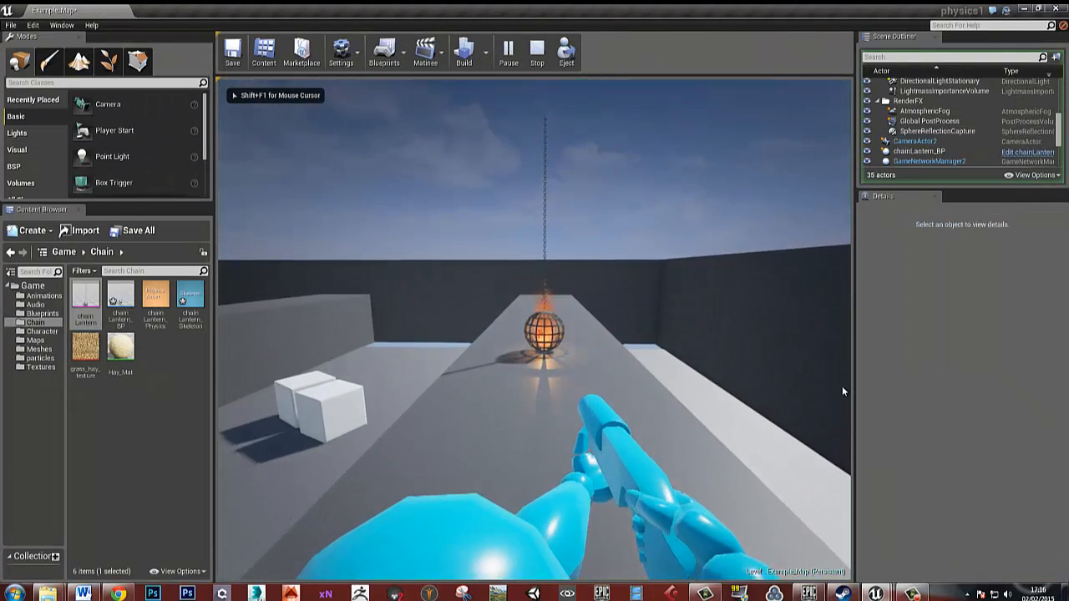
pyautogui.moveTo(850, 390); pyautogui.dragTo(755, 389)
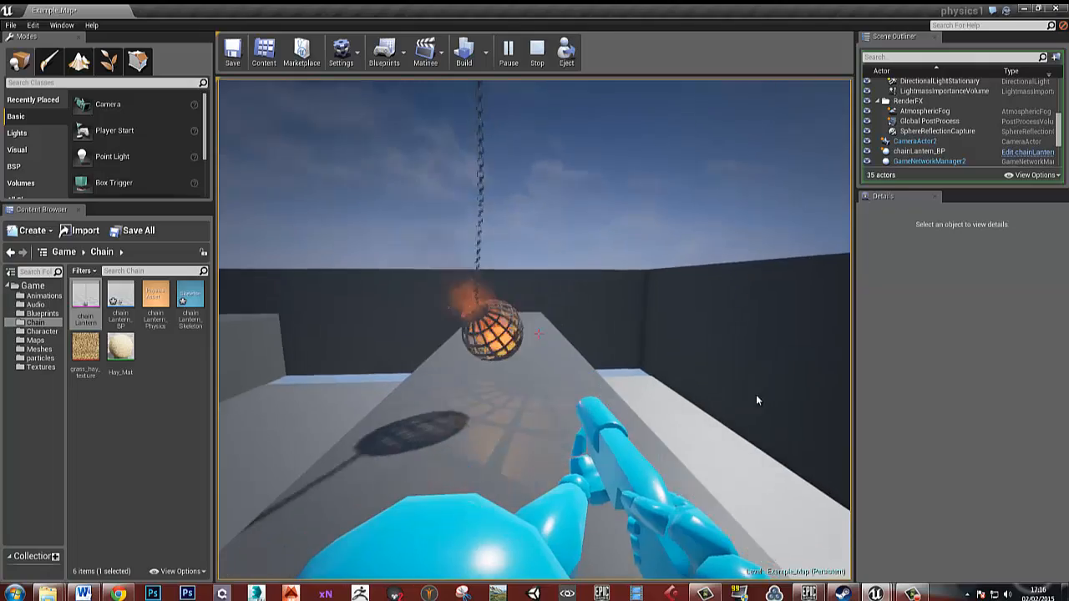
pyautogui.moveTo(622, 466)
pyautogui.mouseDown()
pyautogui.moveTo(601, 473)
pyautogui.moveTo(776, 439)
pyautogui.moveTo(807, 455)
pyautogui.moveTo(683, 395)
pyautogui.moveTo(703, 439)
pyautogui.moveTo(747, 444)
pyautogui.moveTo(850, 370)
pyautogui.moveTo(665, 444)
pyautogui.moveTo(503, 369)
pyautogui.moveTo(603, 418)
pyautogui.moveTo(771, 415)
pyautogui.moveTo(800, 393)
pyautogui.moveTo(768, 440)
pyautogui.moveTo(609, 471)
pyautogui.moveTo(521, 461)
pyautogui.moveTo(692, 451)
pyautogui.moveTo(687, 429)
pyautogui.moveTo(781, 469)
pyautogui.moveTo(721, 461)
pyautogui.mouseUp()
pyautogui.press('Escape')
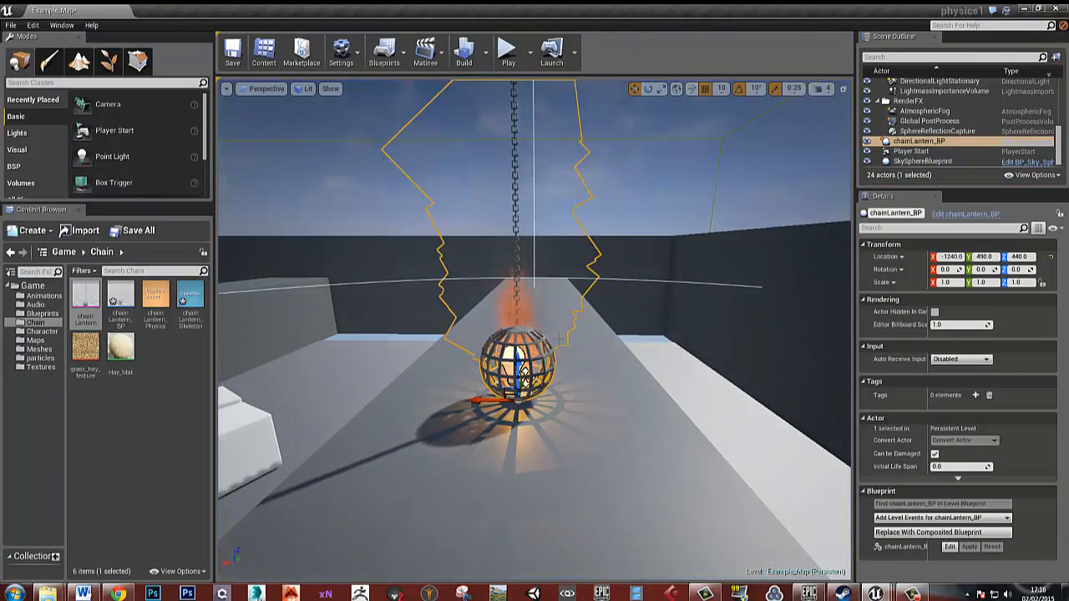
pyautogui.moveTo(1068, 142); pyautogui.dragTo(635, 2)
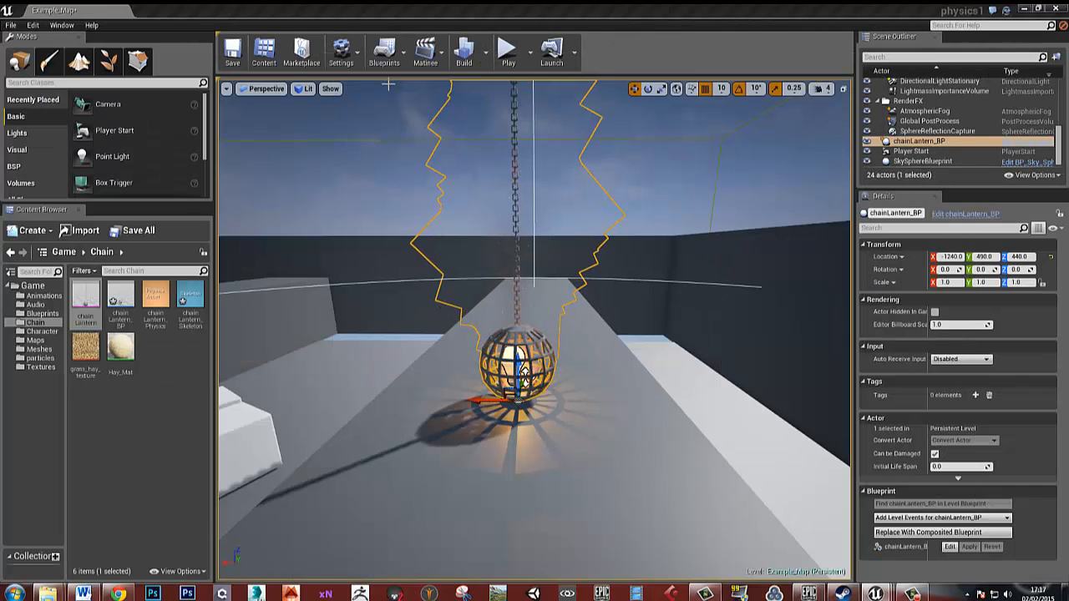
# Step: Play-test the level again, walking into and around the lantern to swing it and examine its fire, light and chain
pyautogui.click(508, 63)
pyautogui.press('w')
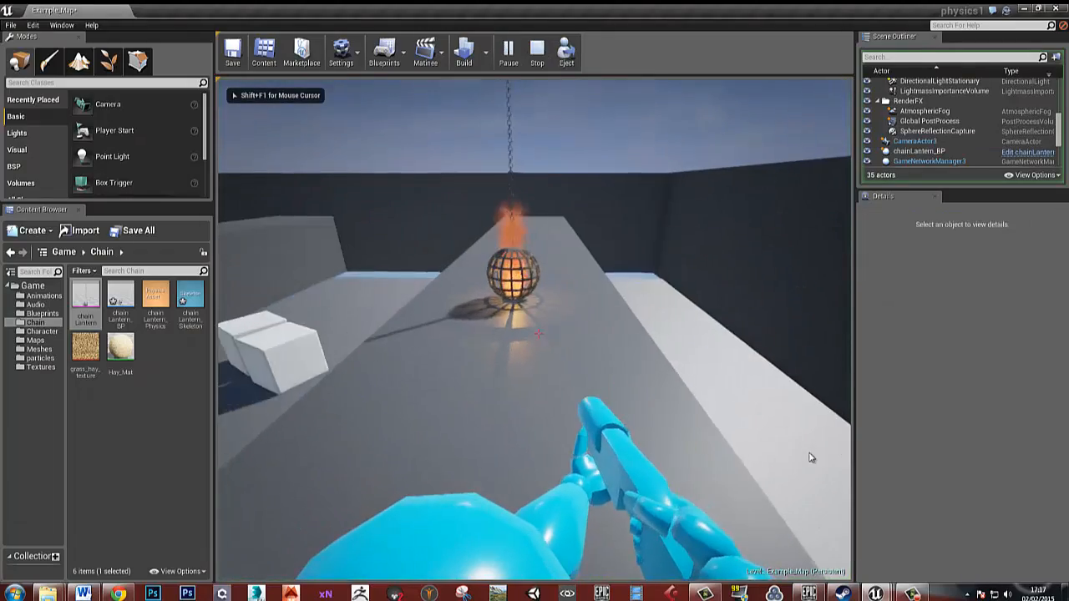
pyautogui.press('w')
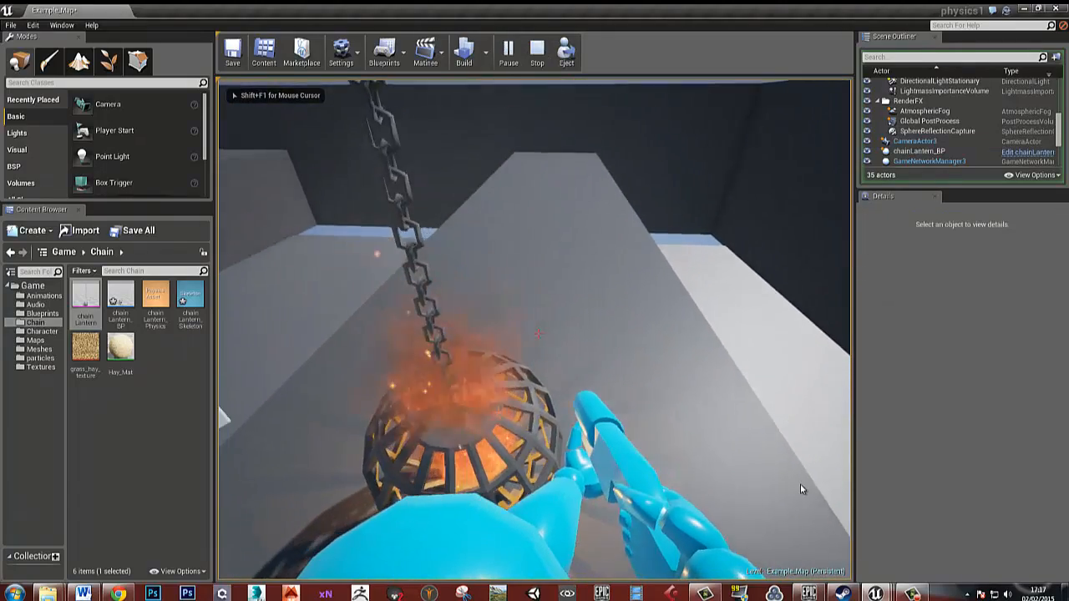
pyautogui.press('s')
pyautogui.press('w')
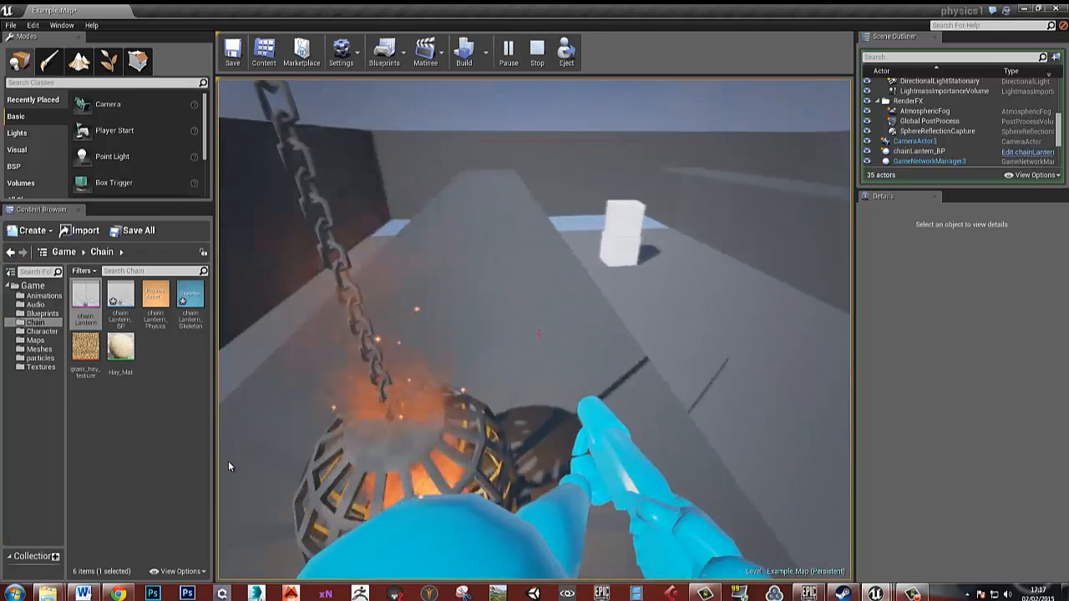
pyautogui.press('s')
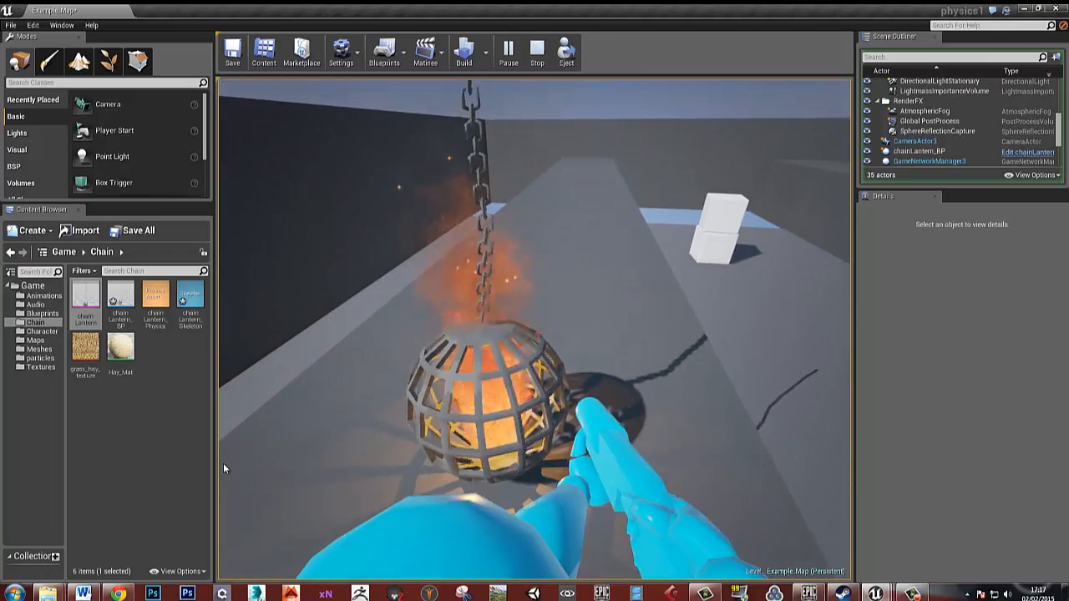
pyautogui.press('s')
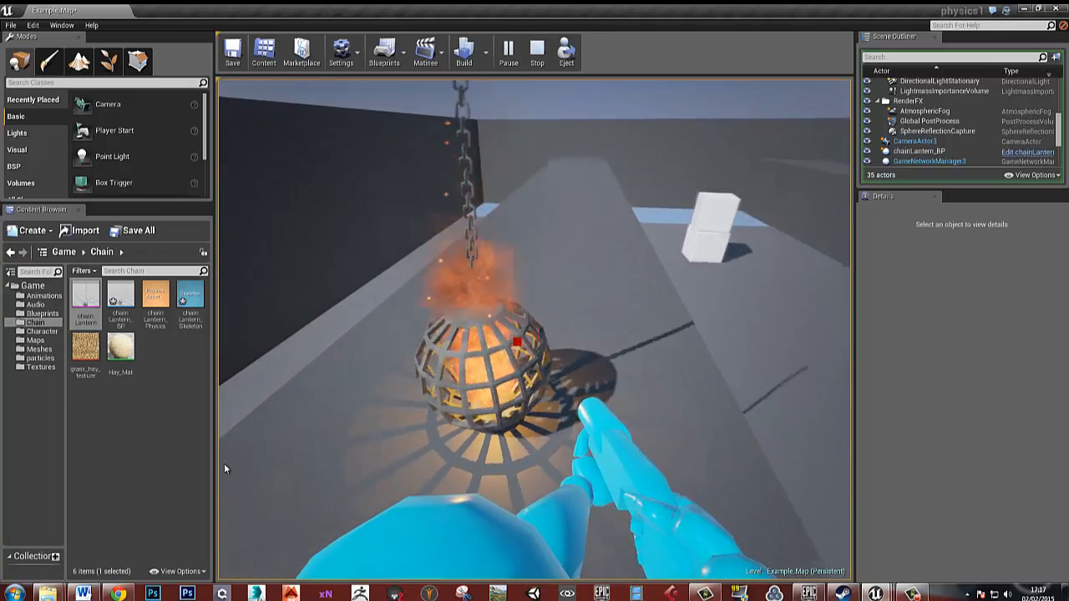
pyautogui.press('s')
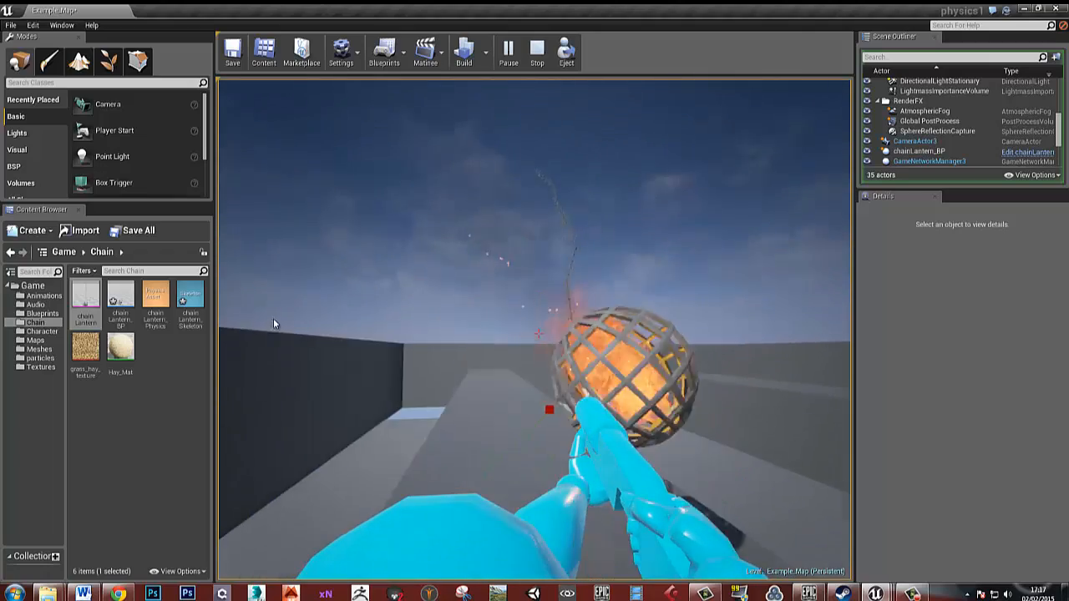
pyautogui.press('w')
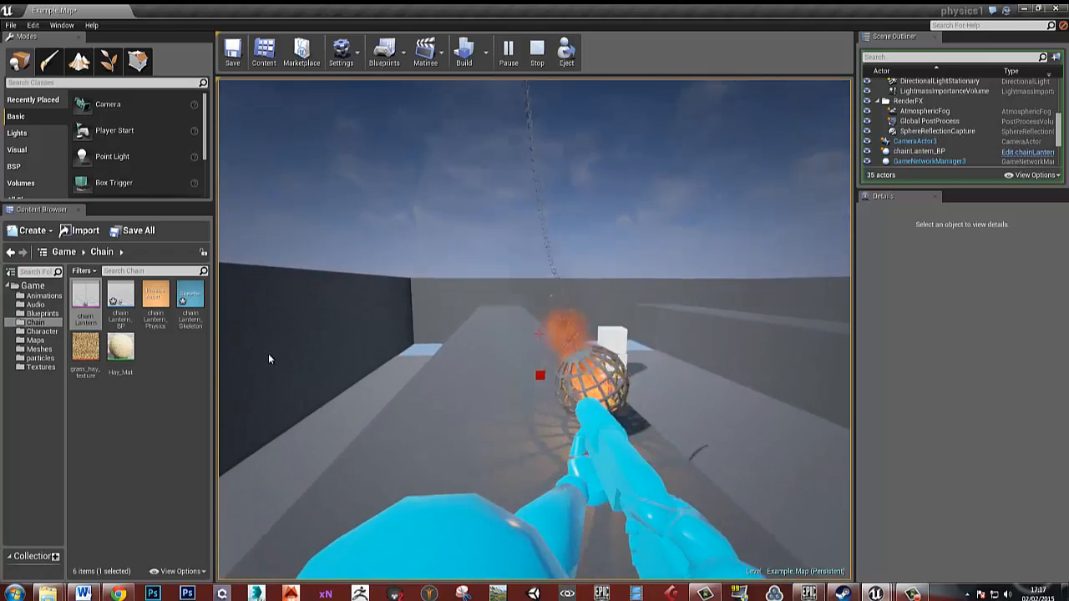
pyautogui.press('w')
pyautogui.press('s')
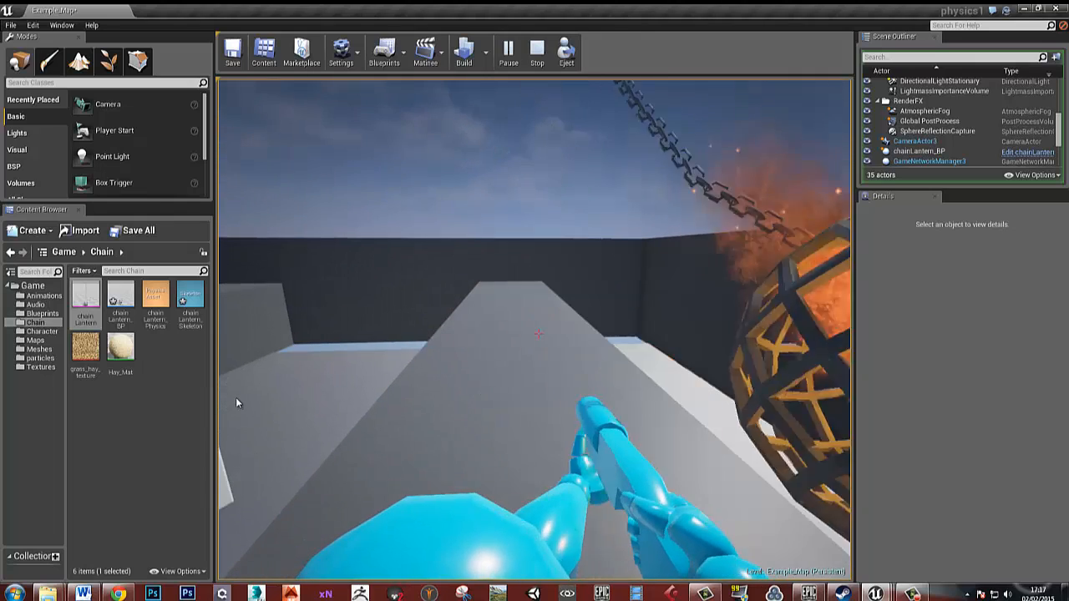
pyautogui.press('Escape')
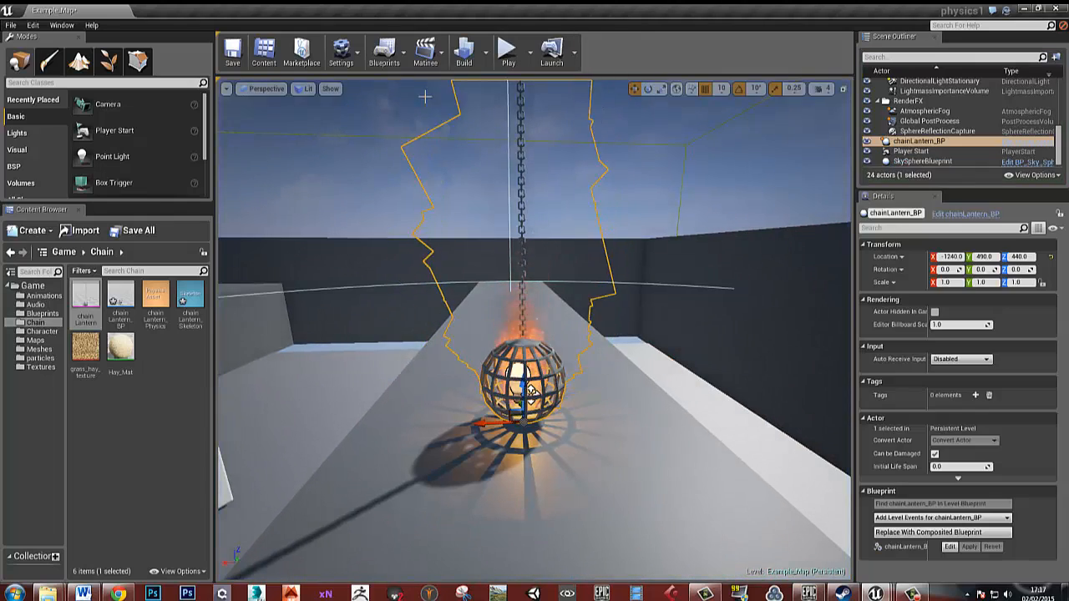
# Step: Run another play test and walk up to the hanging lantern to view its cage and flames up close
pyautogui.click(509, 51)
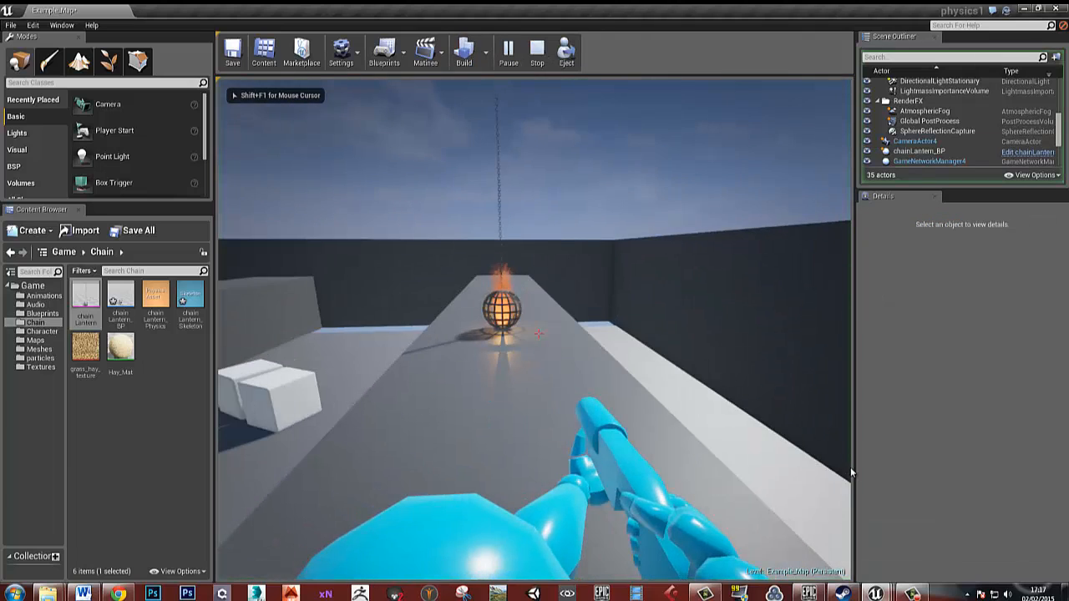
pyautogui.press('w')
pyautogui.press('w')
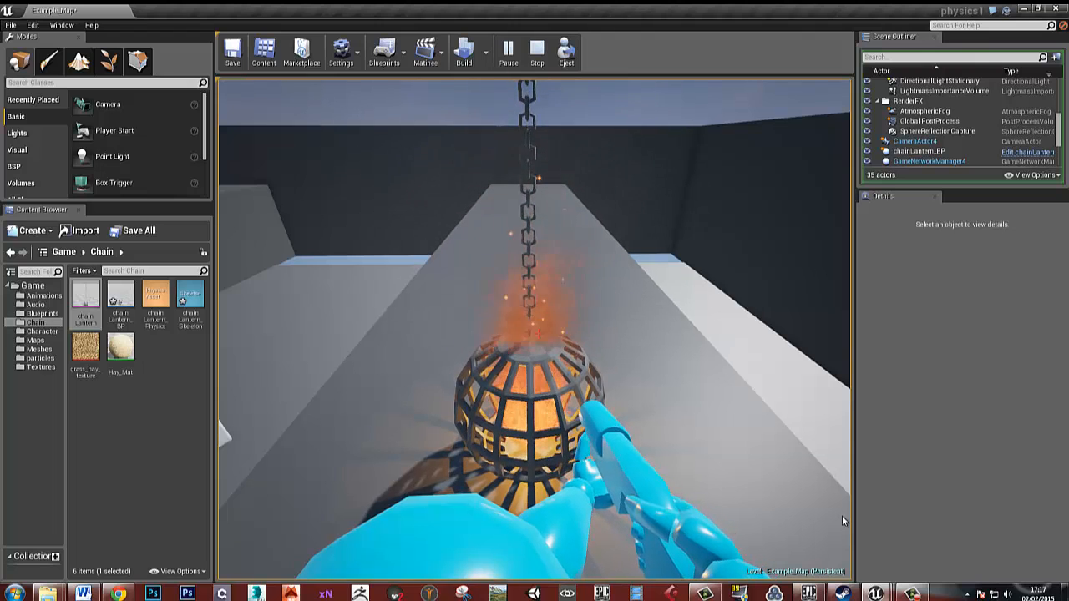
pyautogui.press('Escape')
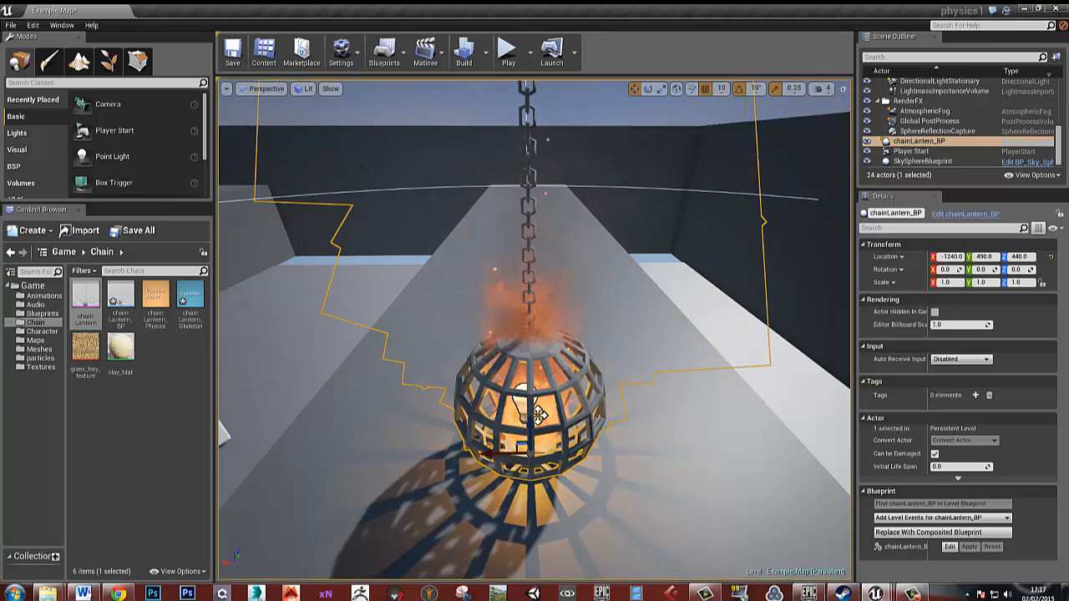
# Step: Raise the lantern actor in the level to a Z location of 460
pyautogui.moveTo(1068, 160)
pyautogui.mouseDown()
pyautogui.moveTo(980, 163)
pyautogui.moveTo(1068, 152)
pyautogui.mouseUp()
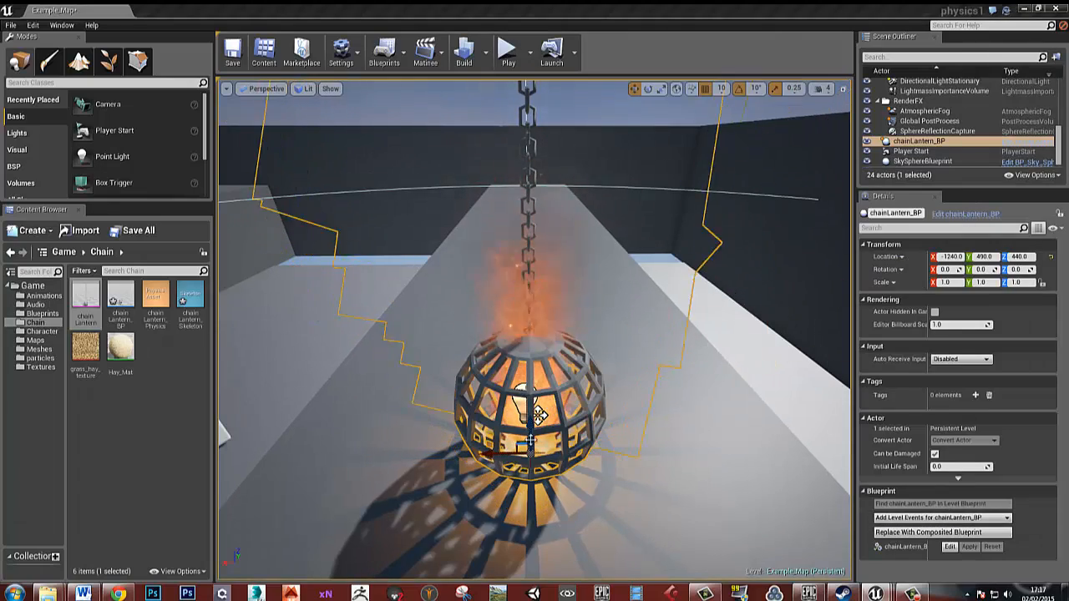
pyautogui.moveTo(531, 431); pyautogui.dragTo(531, 407)
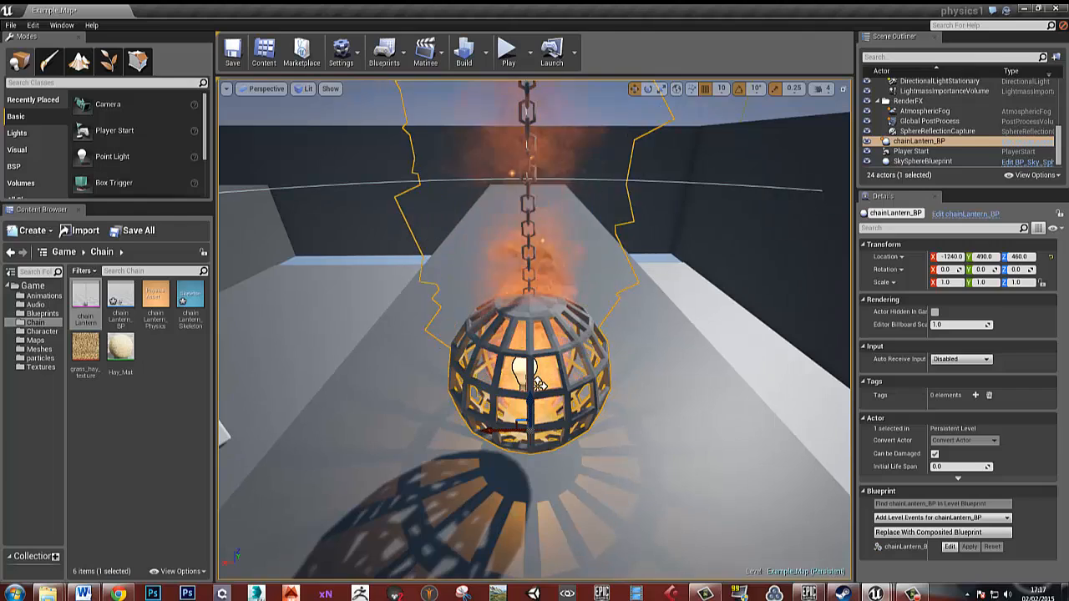
# Step: Open the Event Graph of the chainLantern_BP blueprint and add an E key input event node
pyautogui.moveTo(0, 51); pyautogui.dragTo(359, 0)
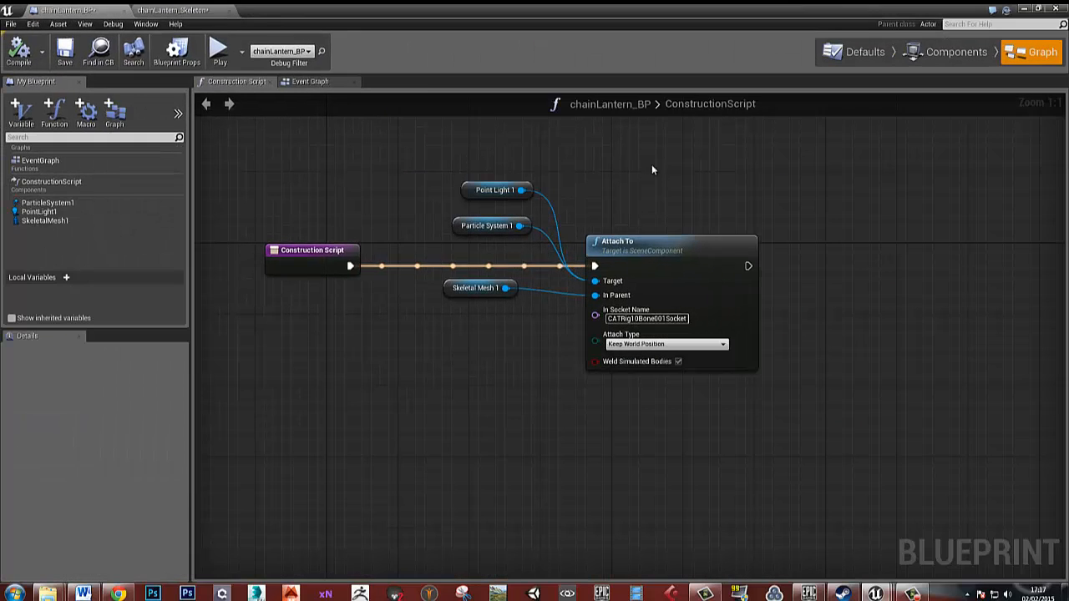
pyautogui.click(309, 82)
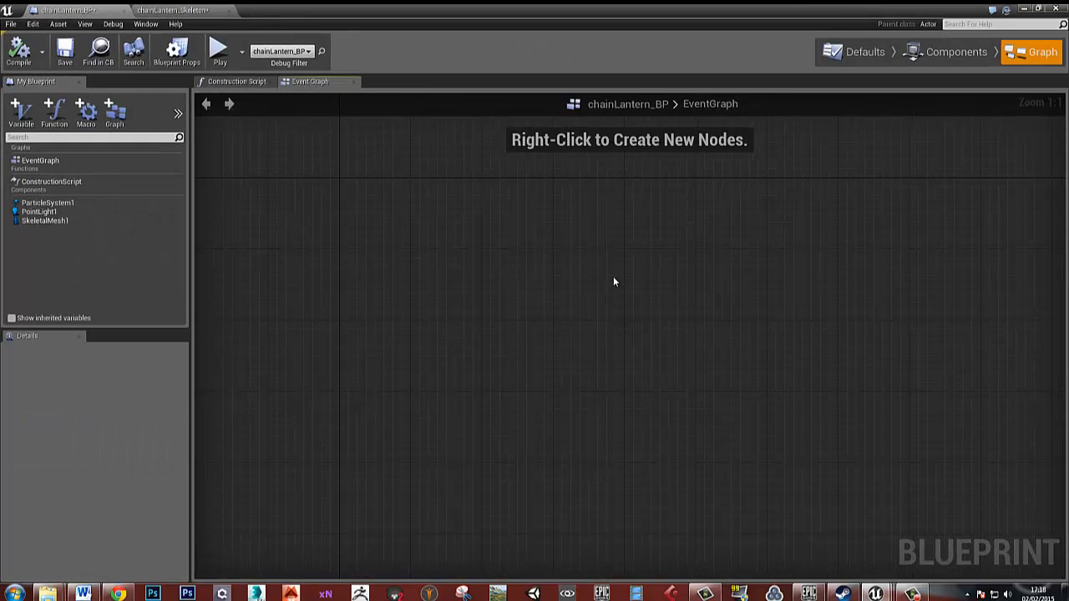
pyautogui.moveTo(613, 277); pyautogui.dragTo(581, 294, button='right')
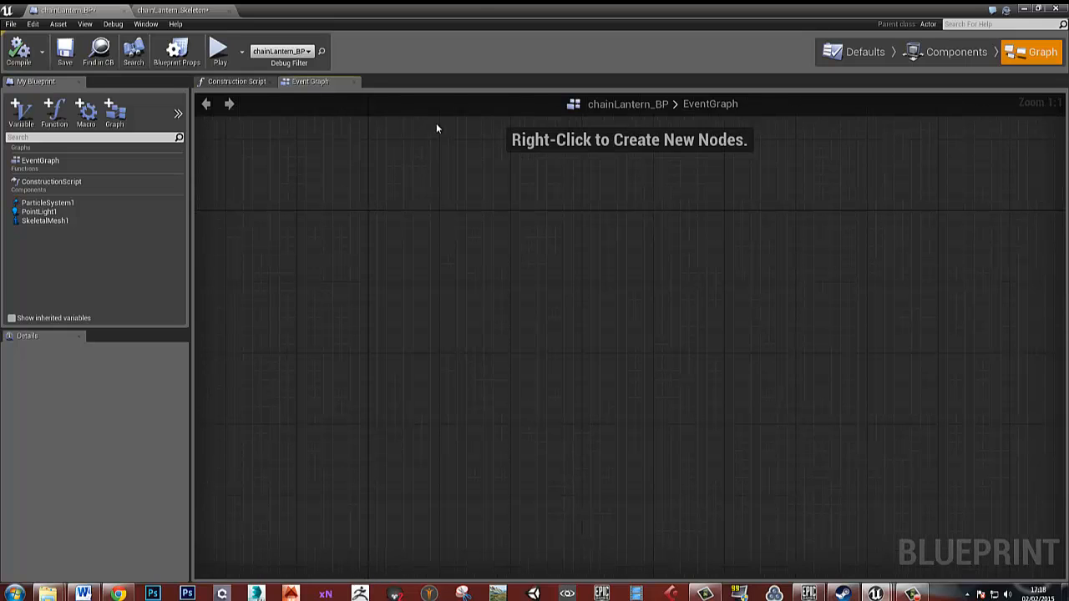
pyautogui.moveTo(470, 8); pyautogui.dragTo(560, 148)
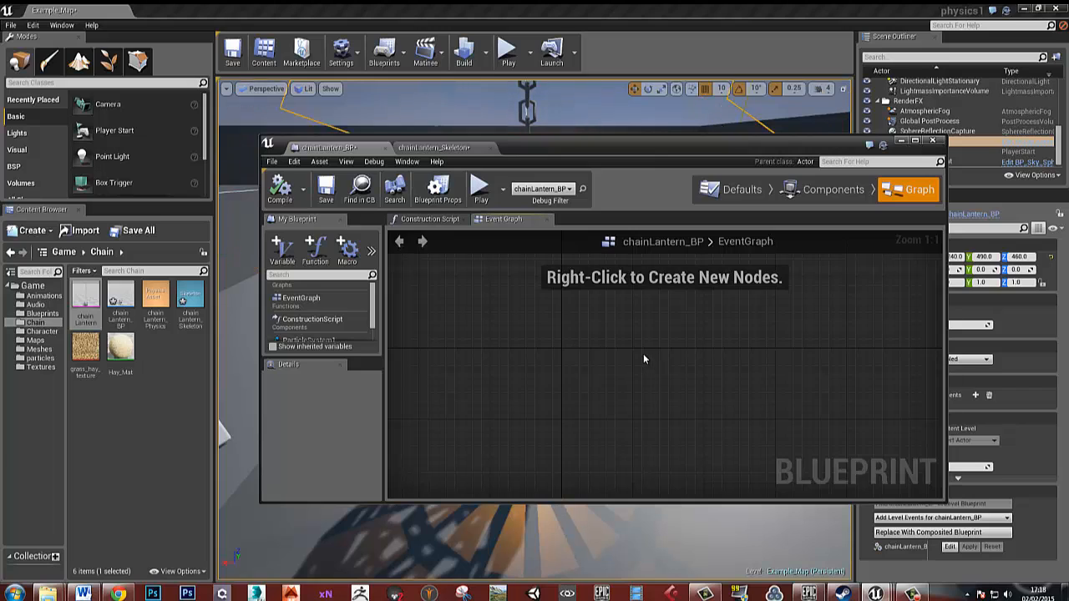
pyautogui.rightClick(589, 361)
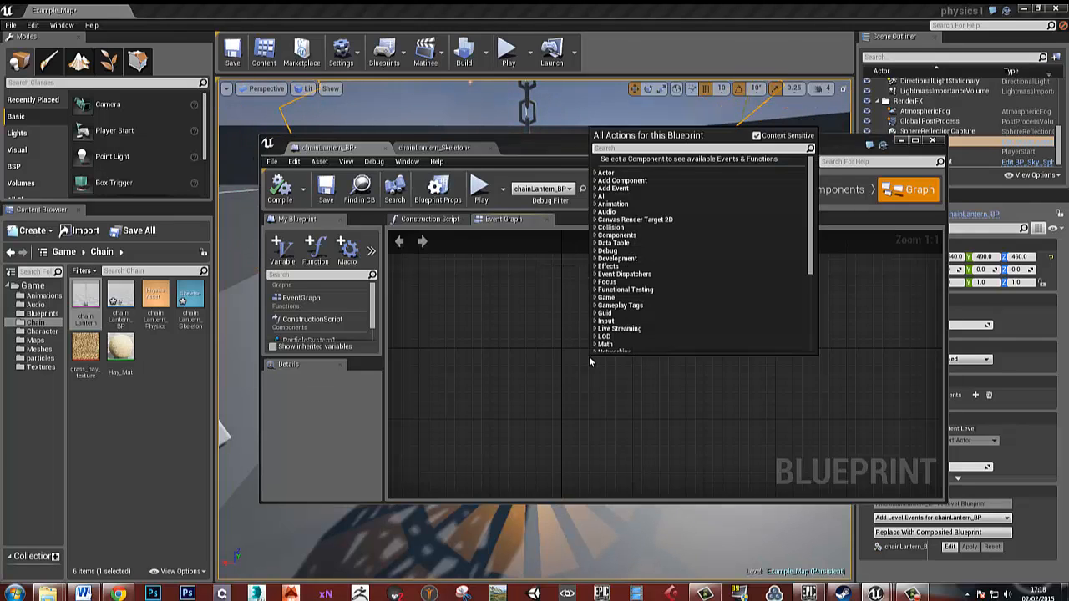
pyautogui.write('e')
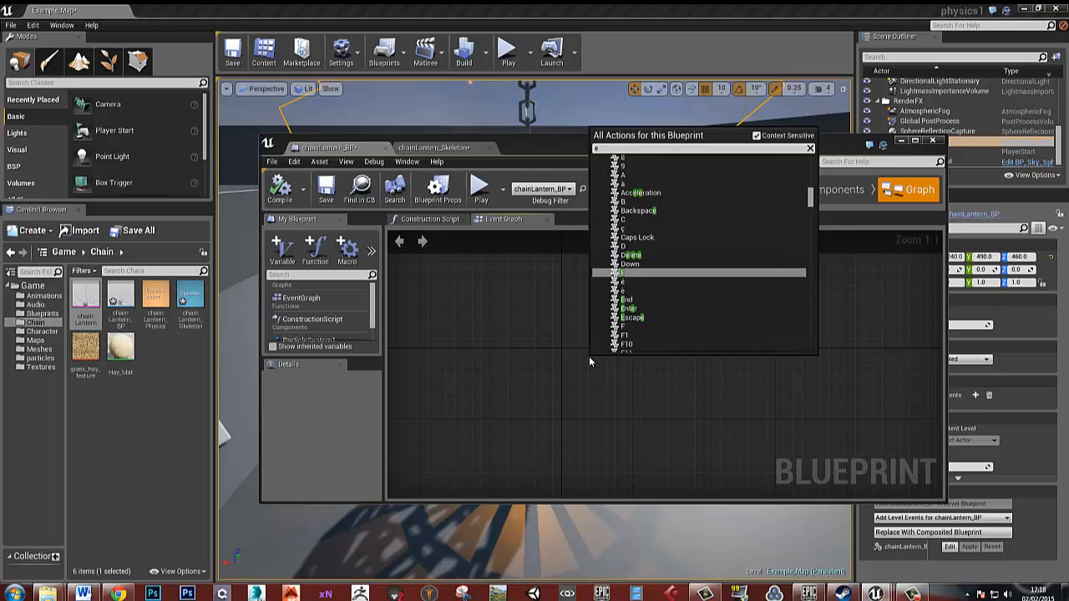
pyautogui.click(636, 274)
pyautogui.moveTo(617, 359); pyautogui.dragTo(523, 333)
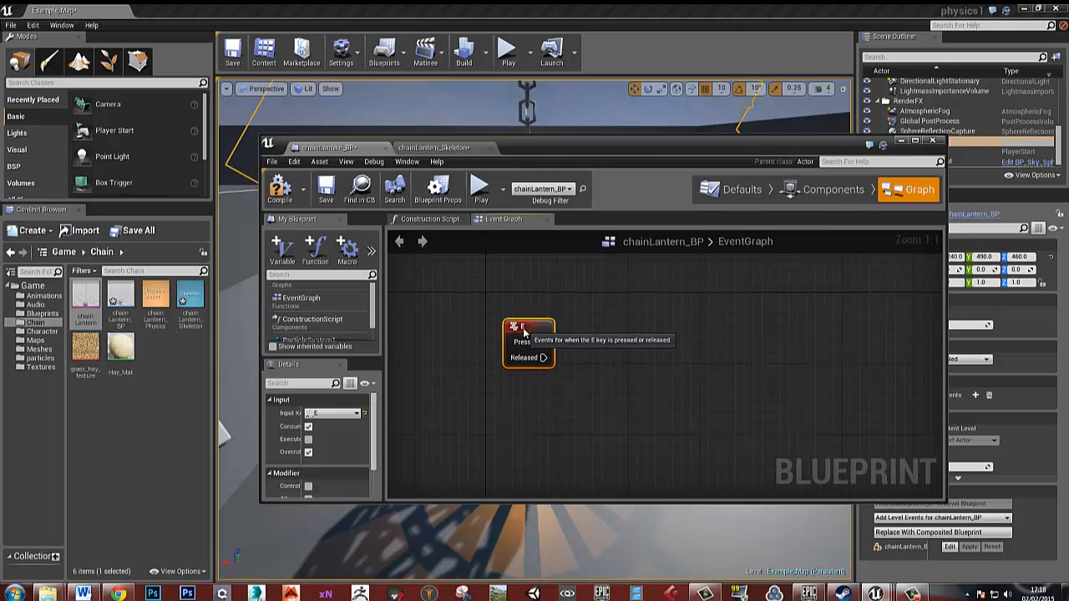
# Step: Maximize the blueprint editor window and move the E key event lower in the graph to free space above it
pyautogui.doubleClick(614, 146)
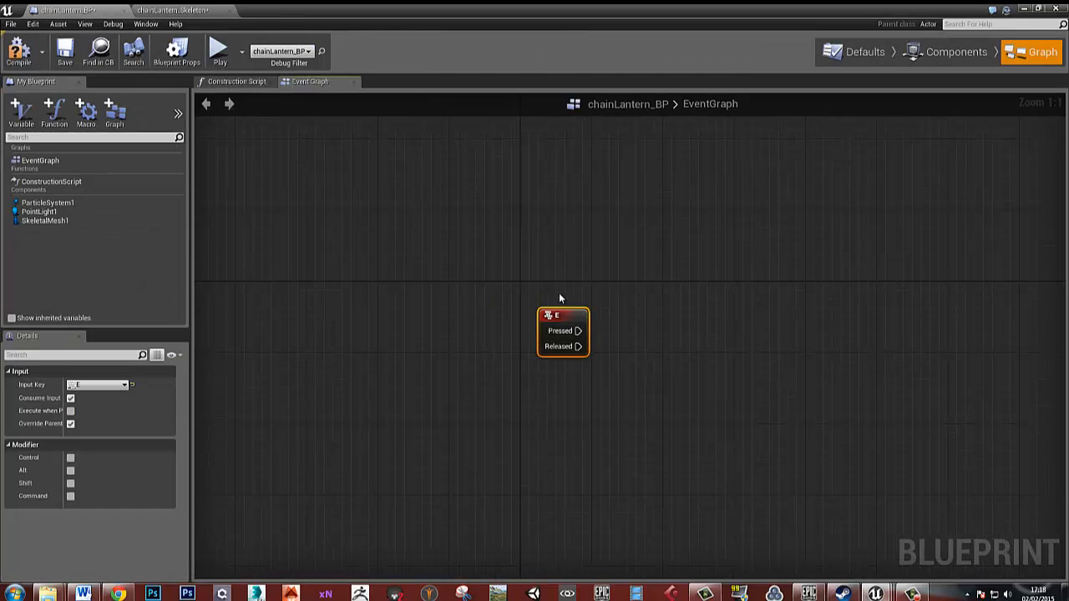
pyautogui.moveTo(553, 314); pyautogui.dragTo(553, 350)
pyautogui.click(611, 253)
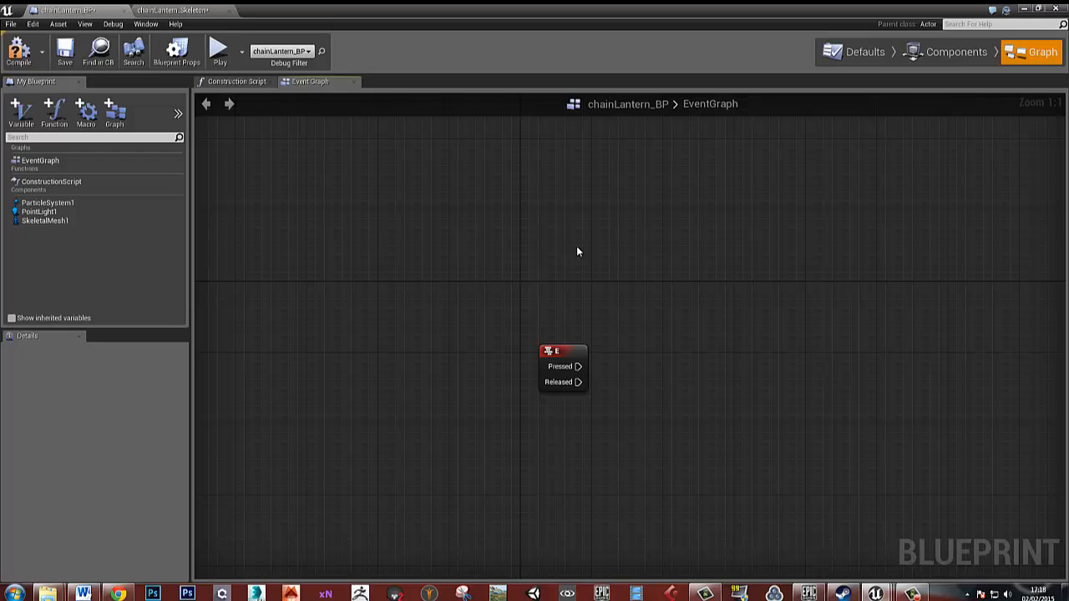
# Step: Add an Event Begin Play node and place it above the E key event, slightly farther left
pyautogui.rightClick(540, 208)
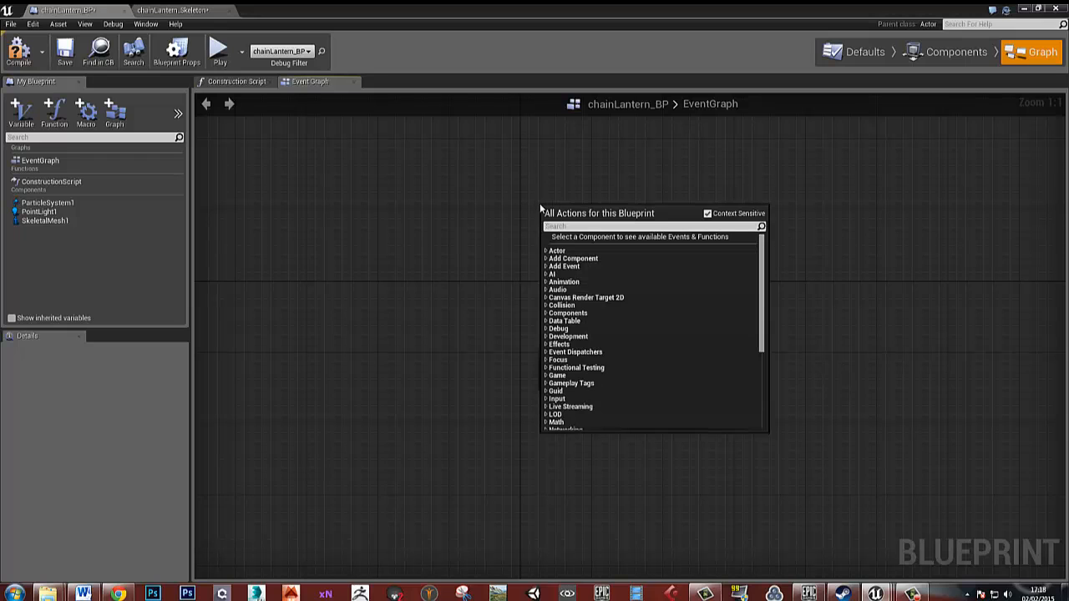
pyautogui.write('begin')
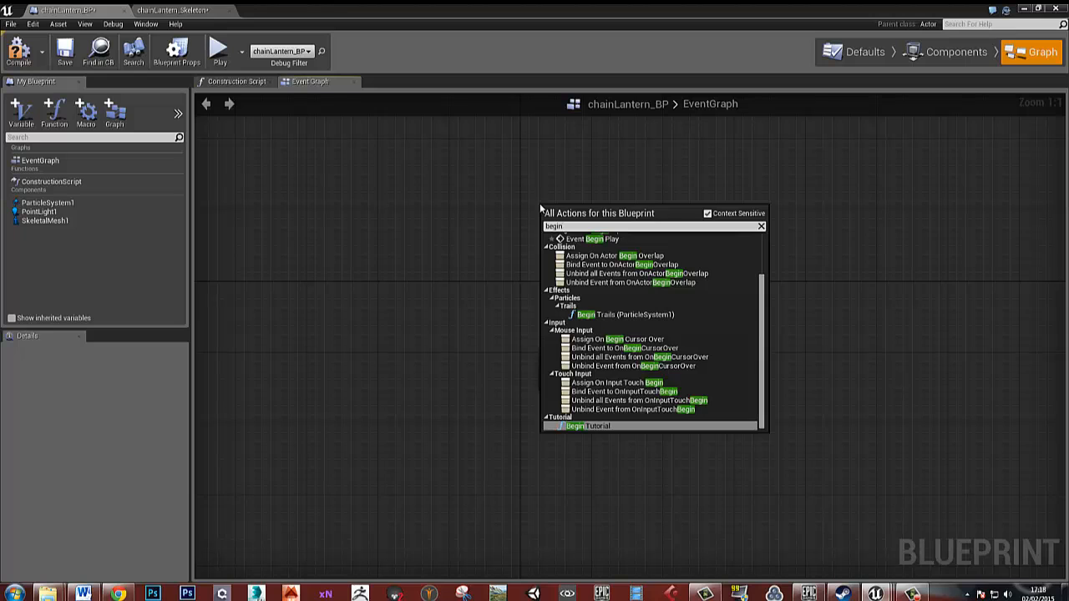
pyautogui.click(586, 239)
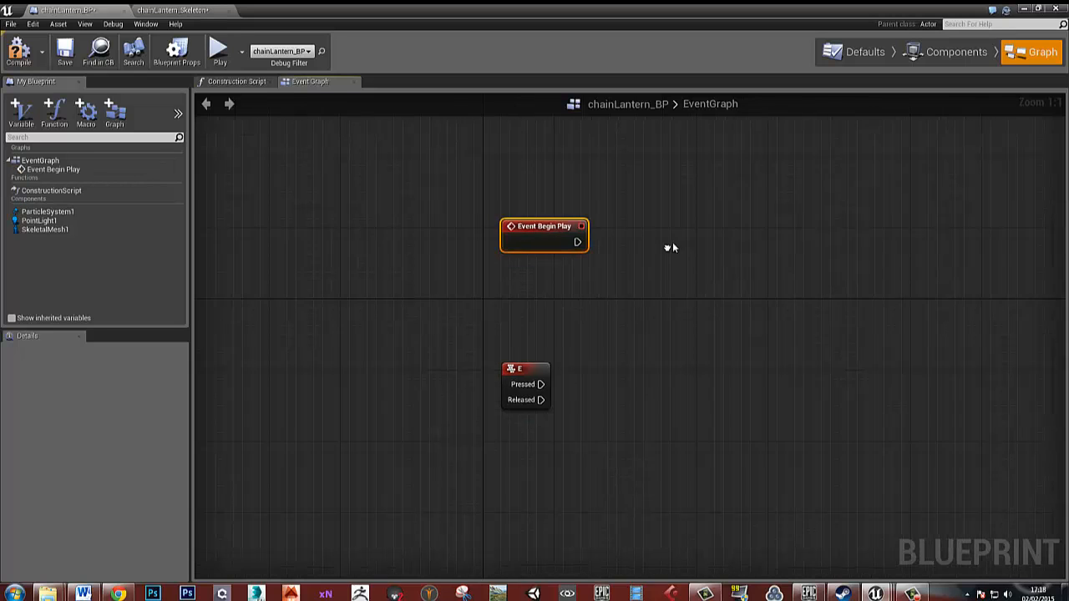
pyautogui.moveTo(672, 244); pyautogui.dragTo(658, 247, button='right')
pyautogui.moveTo(538, 227); pyautogui.dragTo(494, 219)
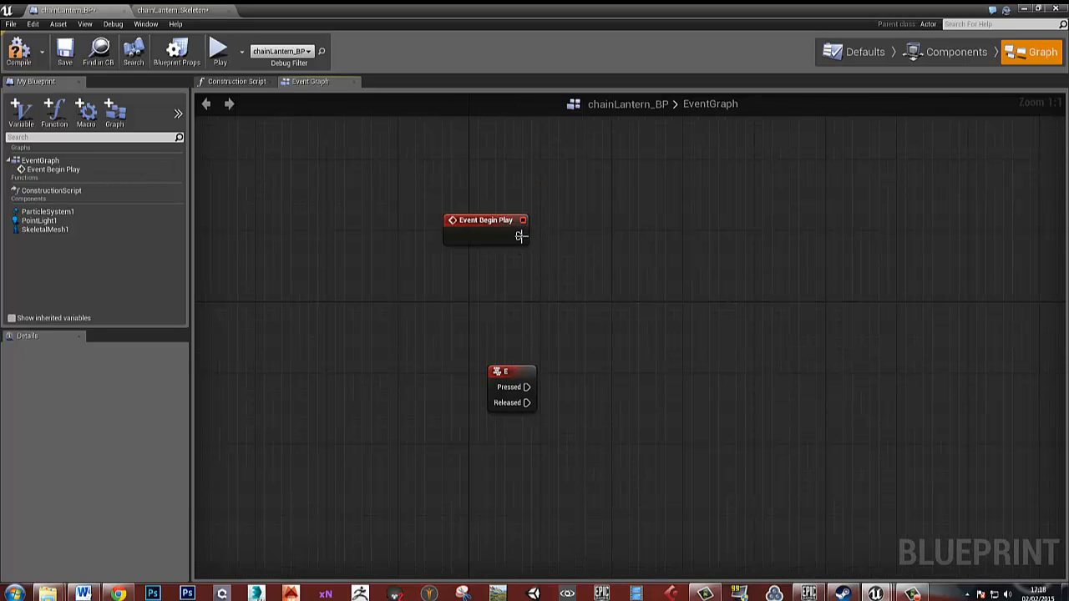
# Step: Add an Enable Input node executed from Event Begin Play and line it up beside that event
pyautogui.moveTo(595, 250); pyautogui.dragTo(596, 251)
pyautogui.write('input')
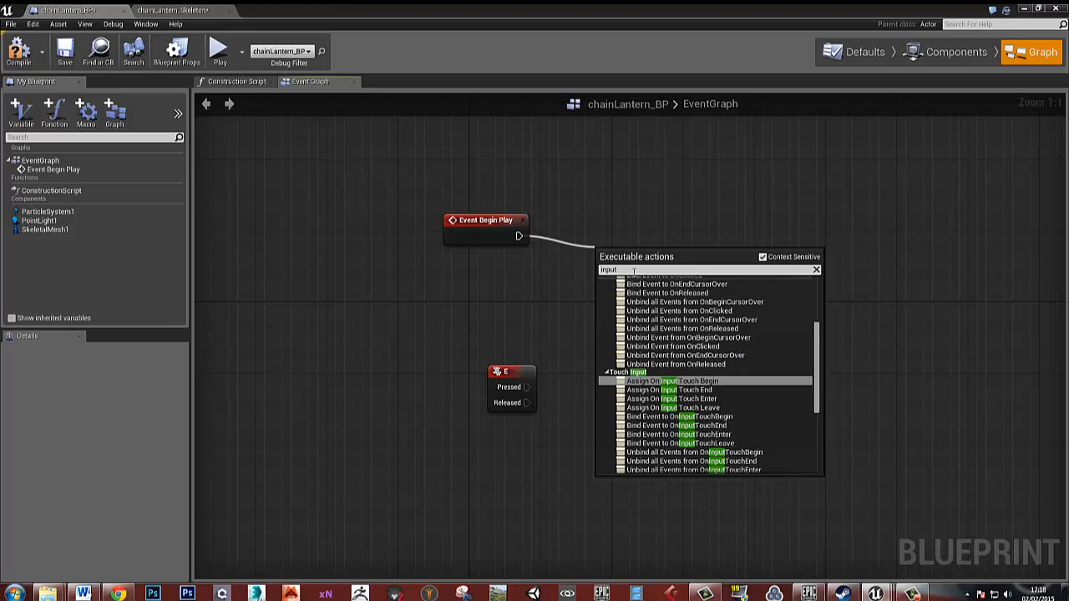
pyautogui.write('enable in')
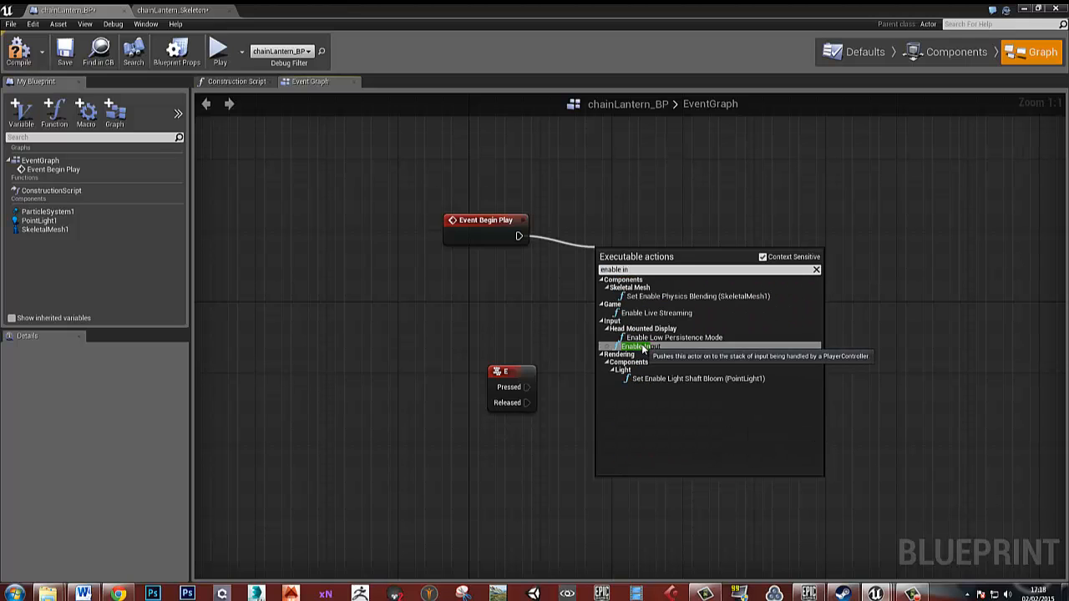
pyautogui.click(641, 347)
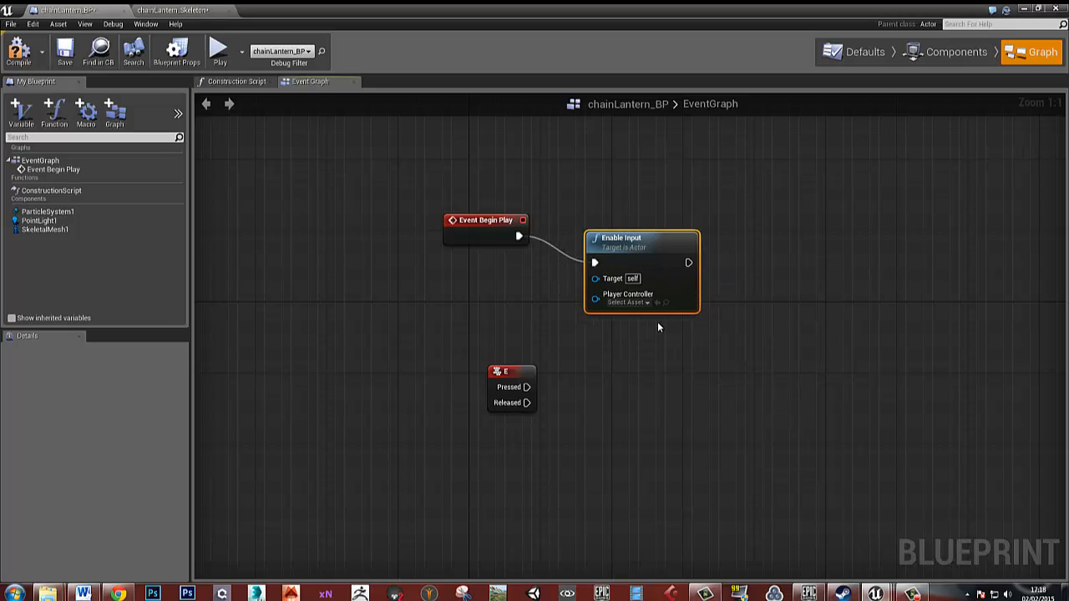
pyautogui.moveTo(628, 245); pyautogui.dragTo(627, 228)
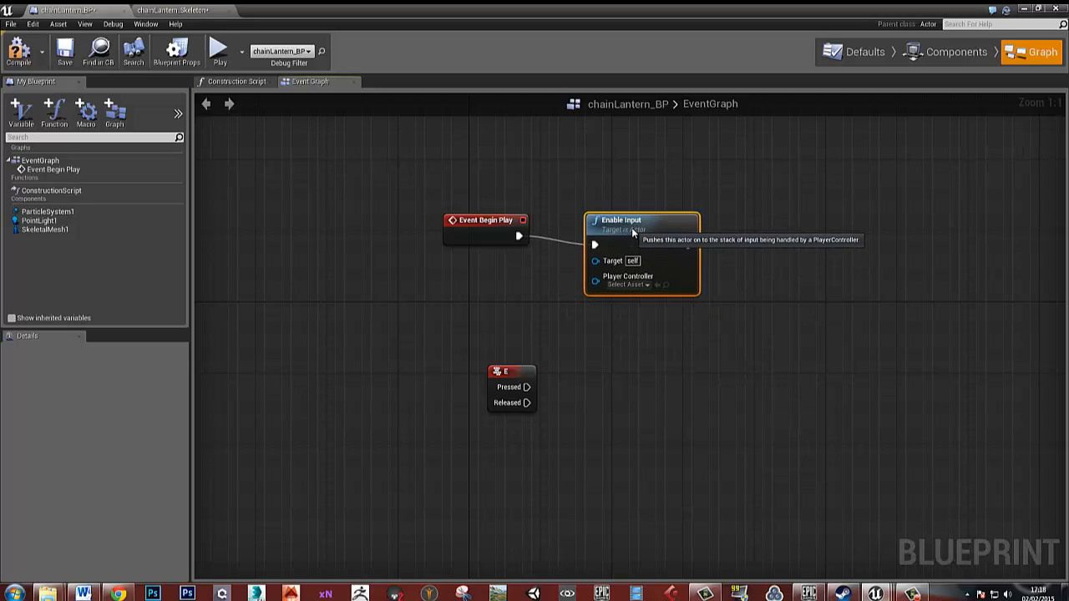
# Step: Move the Enable Input node closer to Event Begin Play and slightly lower
pyautogui.click(490, 222)
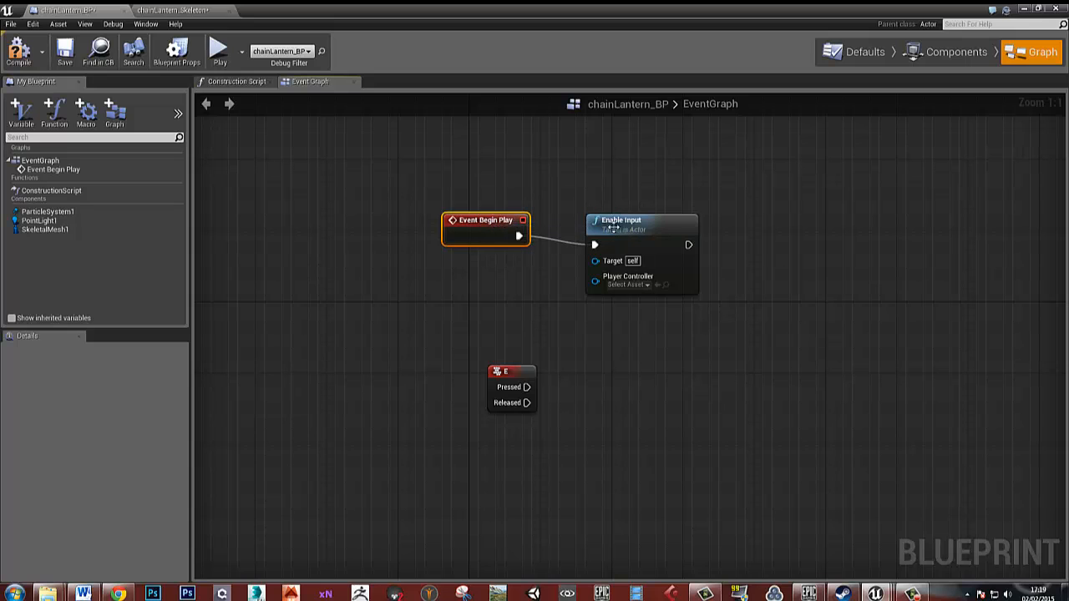
pyautogui.moveTo(614, 227); pyautogui.dragTo(596, 237)
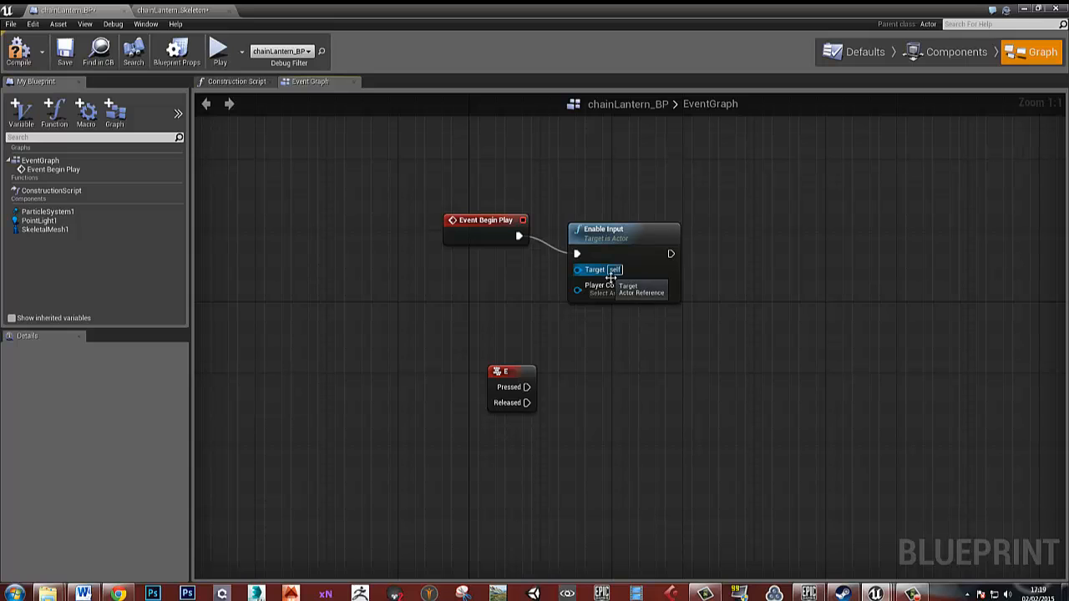
pyautogui.moveTo(629, 231); pyautogui.dragTo(630, 240)
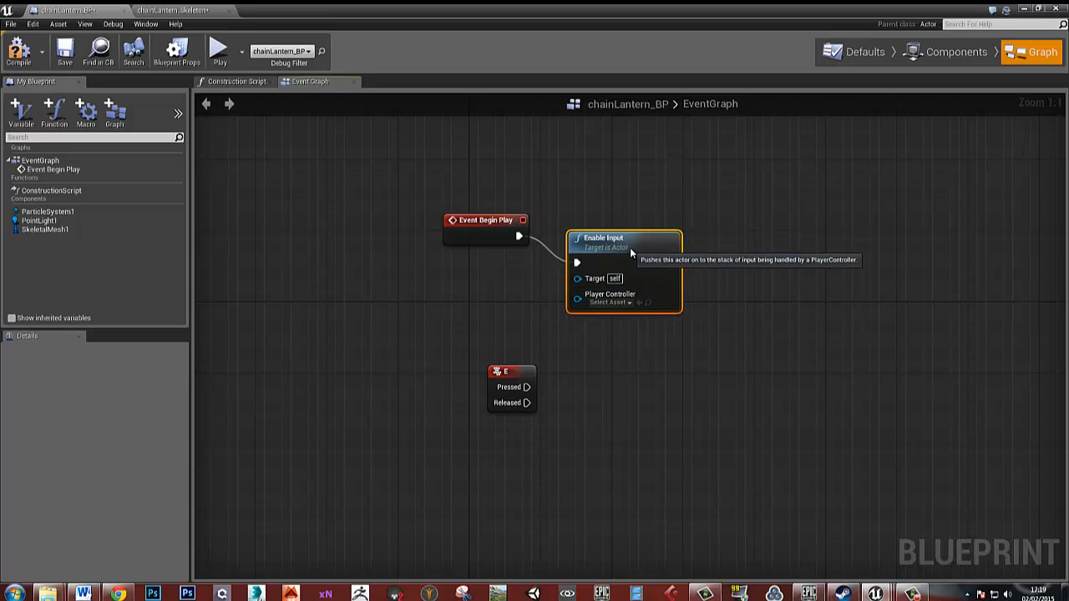
# Step: Add a Get Player Controller node below Event Begin Play and connect its Return Value to Enable Input's Player Controller
pyautogui.rightClick(461, 314)
pyautogui.write('player')
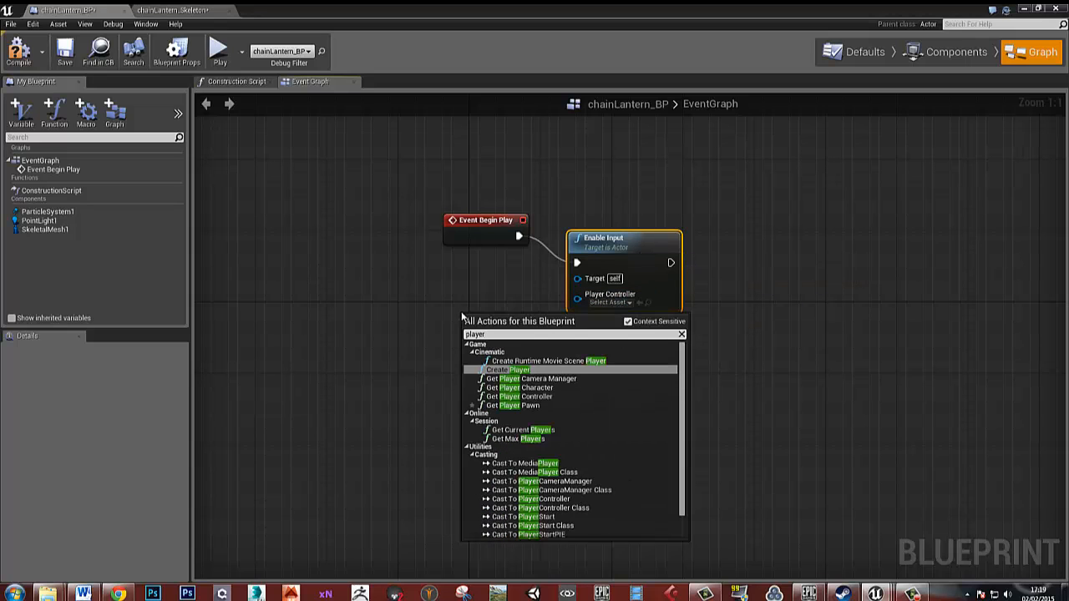
pyautogui.click(550, 397)
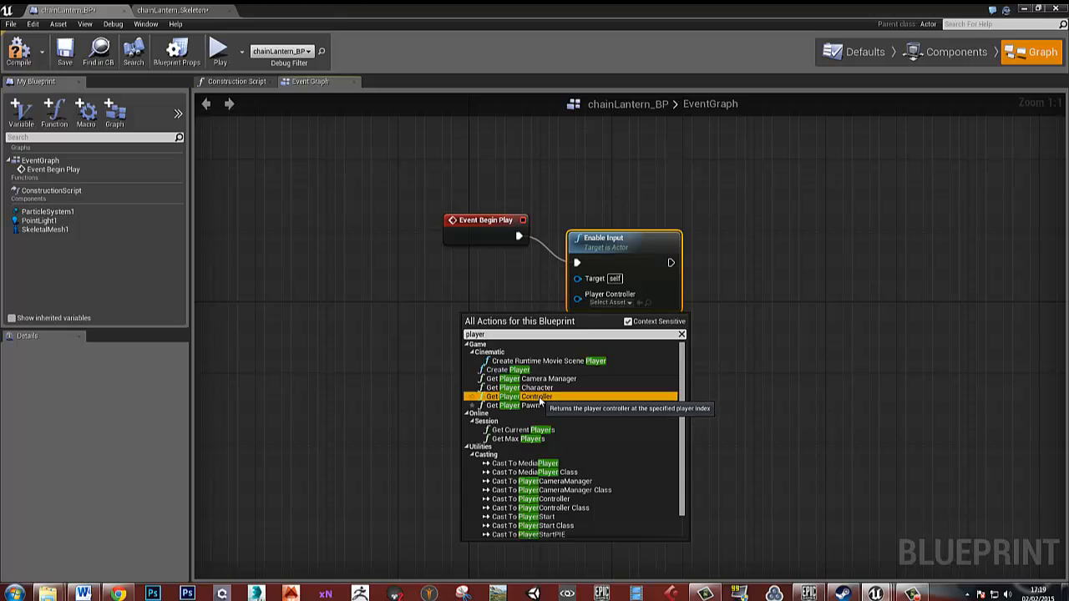
pyautogui.moveTo(534, 316); pyautogui.dragTo(435, 292)
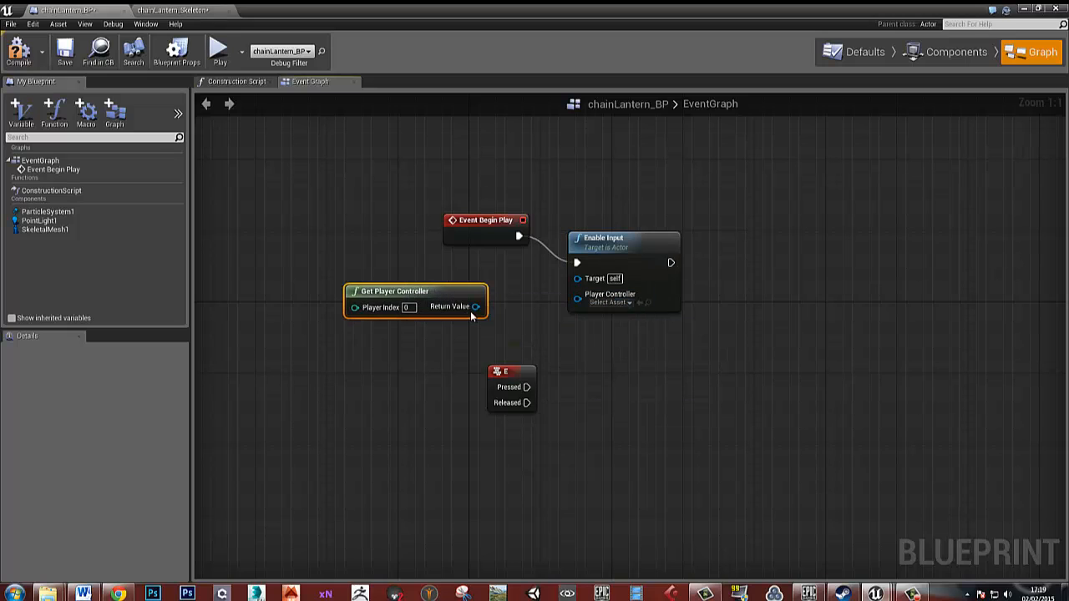
pyautogui.moveTo(570, 298); pyautogui.dragTo(576, 297)
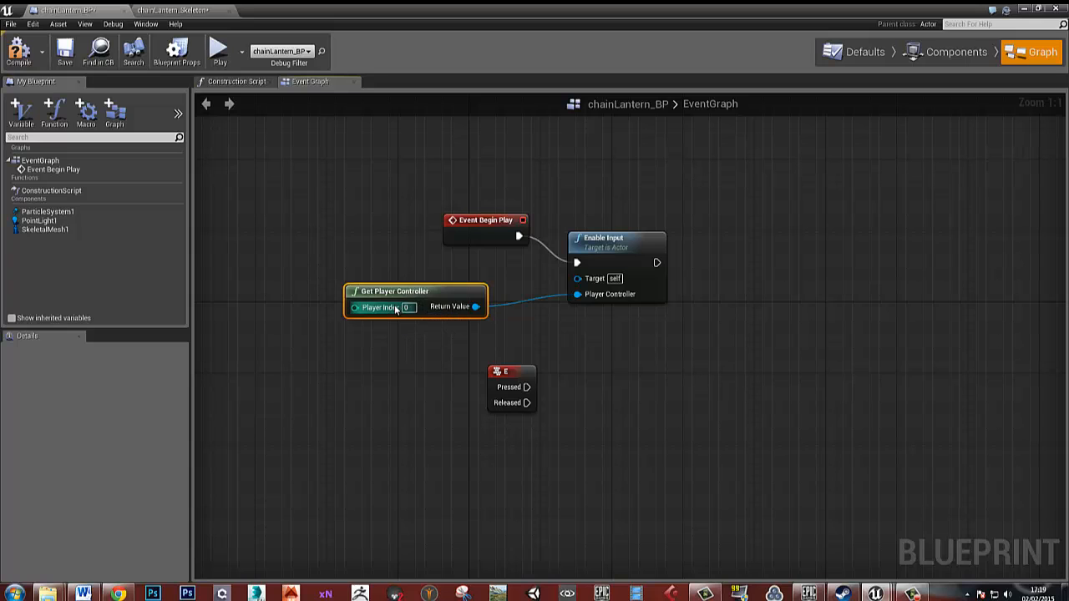
pyautogui.moveTo(417, 290); pyautogui.dragTo(444, 294)
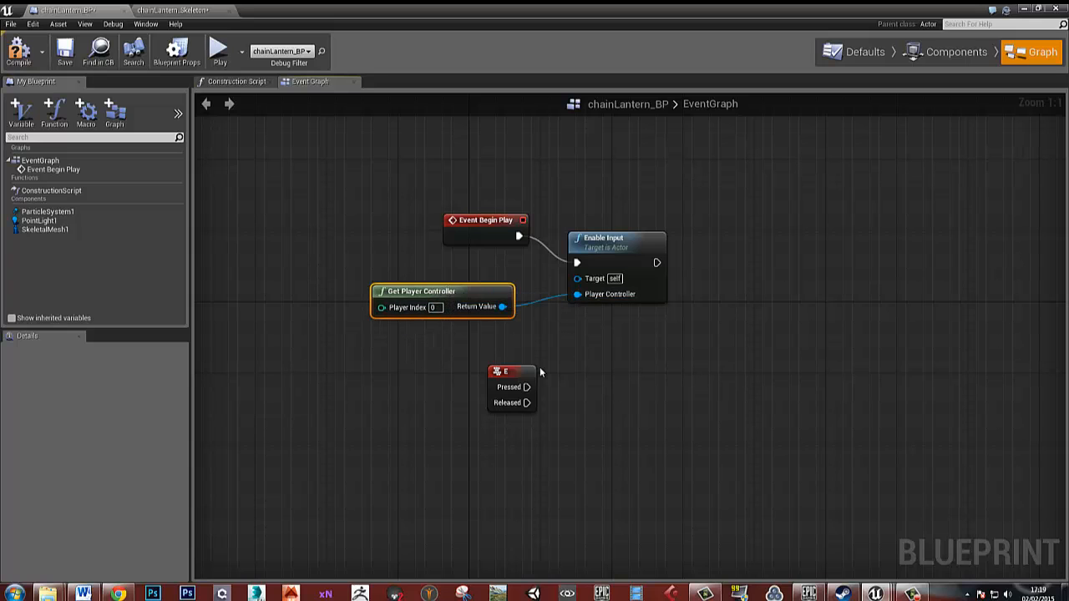
# Step: Move the Event Begin Play, Get Player Controller and Enable Input group up and left, with Event Begin Play shifted slightly farther left
pyautogui.moveTo(639, 323); pyautogui.dragTo(640, 325)
pyautogui.moveTo(615, 246); pyautogui.dragTo(544, 219)
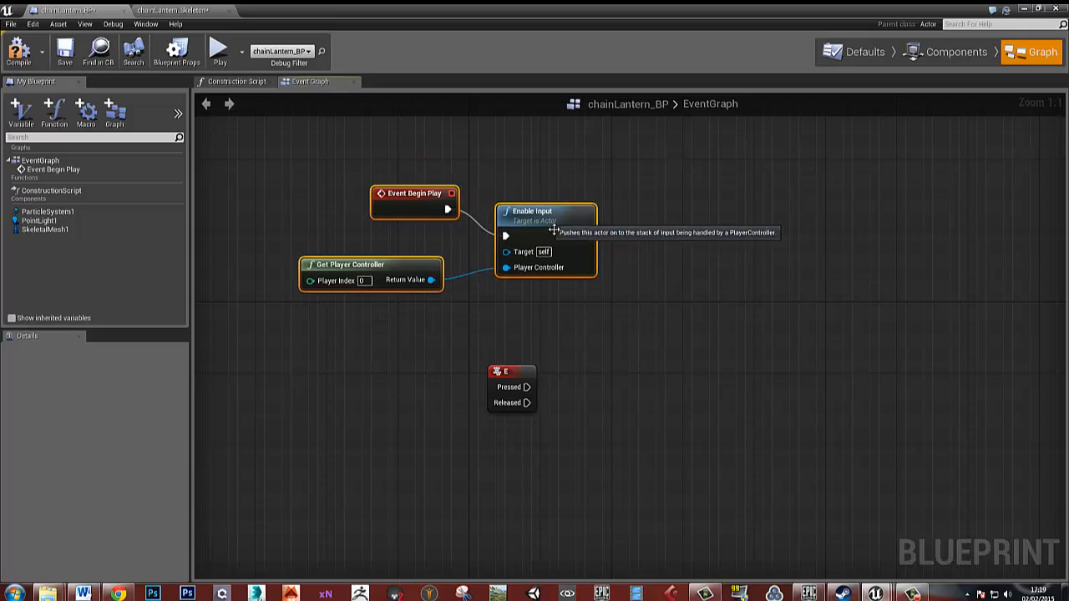
pyautogui.click(469, 189)
pyautogui.moveTo(419, 195); pyautogui.dragTo(391, 193)
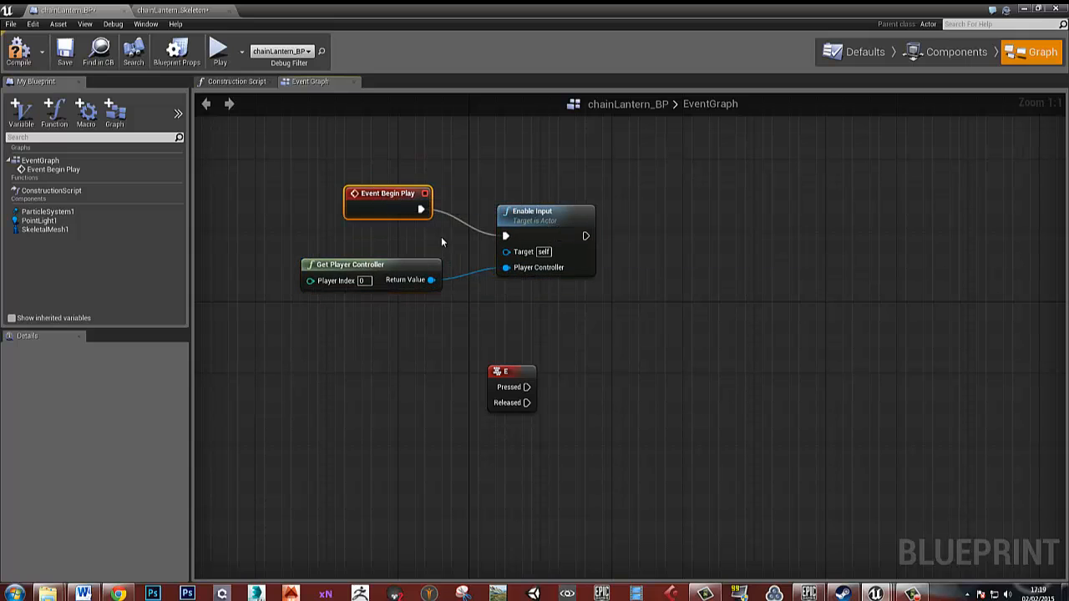
pyautogui.click(377, 267)
pyautogui.click(557, 222)
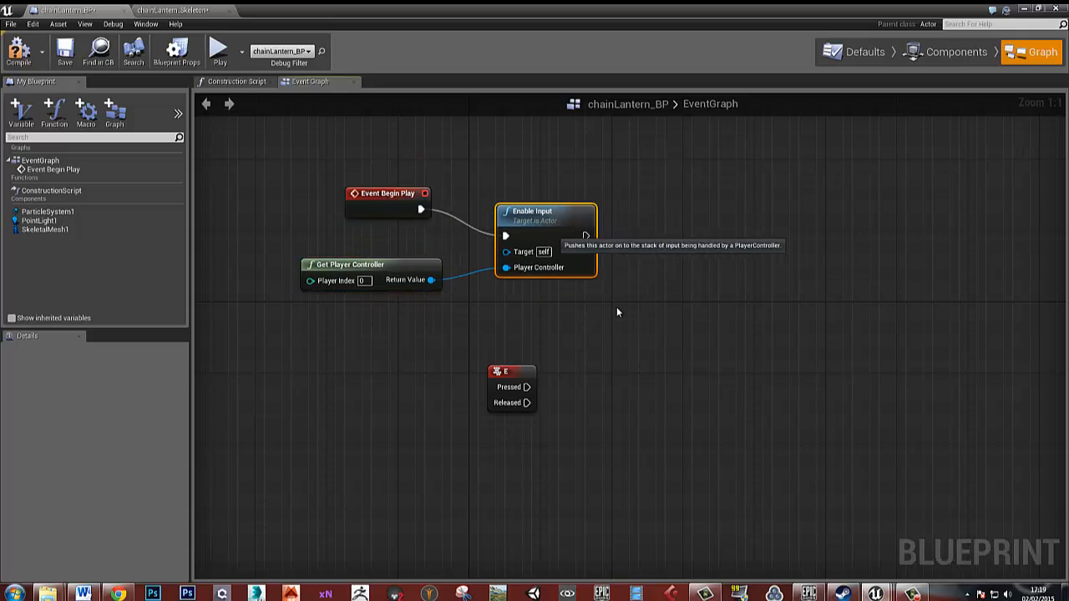
pyautogui.click(623, 322)
# Step: Move the E key event farther left and slightly lower in the graph, and save all assets
pyautogui.moveTo(513, 376); pyautogui.dragTo(487, 374)
pyautogui.moveTo(599, 387)
pyautogui.mouseDown(button='right')
pyautogui.moveTo(589, 369)
pyautogui.moveTo(609, 394)
pyautogui.mouseUp(button='right')
pyautogui.moveTo(483, 390); pyautogui.dragTo(474, 398)
pyautogui.click(551, 438)
pyautogui.moveTo(551, 439); pyautogui.dragTo(525, 377, button='right')
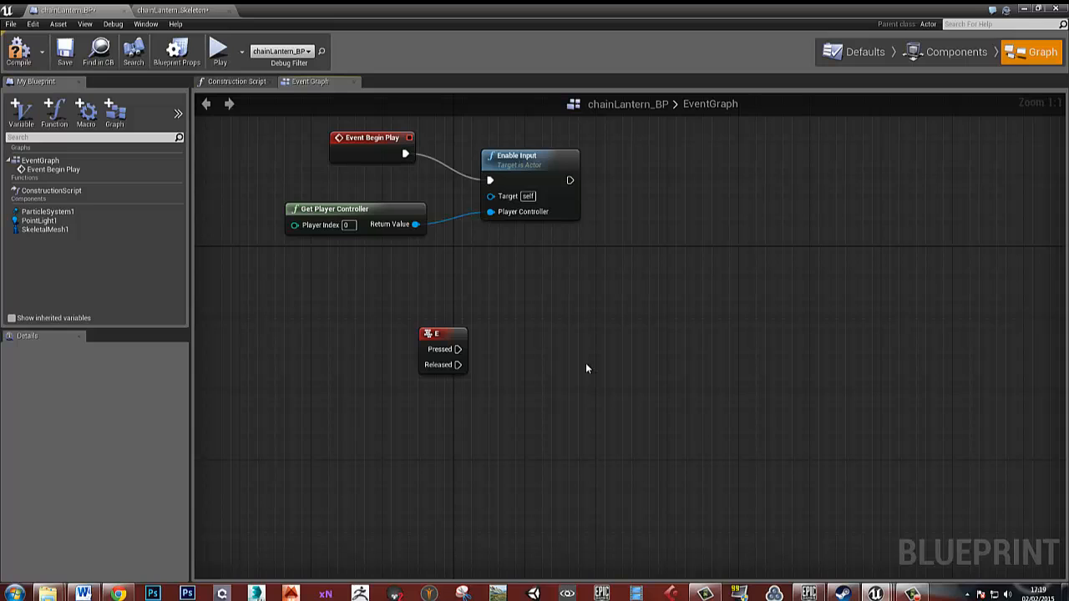
pyautogui.hotkey('ctrl', 'shift', 's')
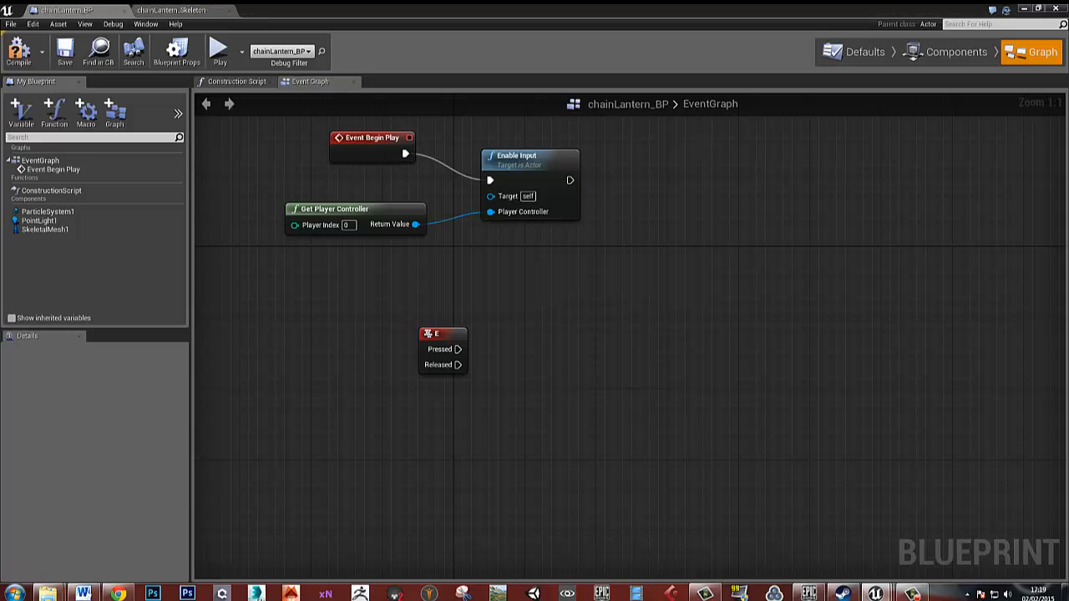
# Step: Add an Add Impulse (SkeletalMesh1) node executed from the E event's Pressed output and line it up beside that event
pyautogui.click(441, 334)
pyautogui.click(490, 345)
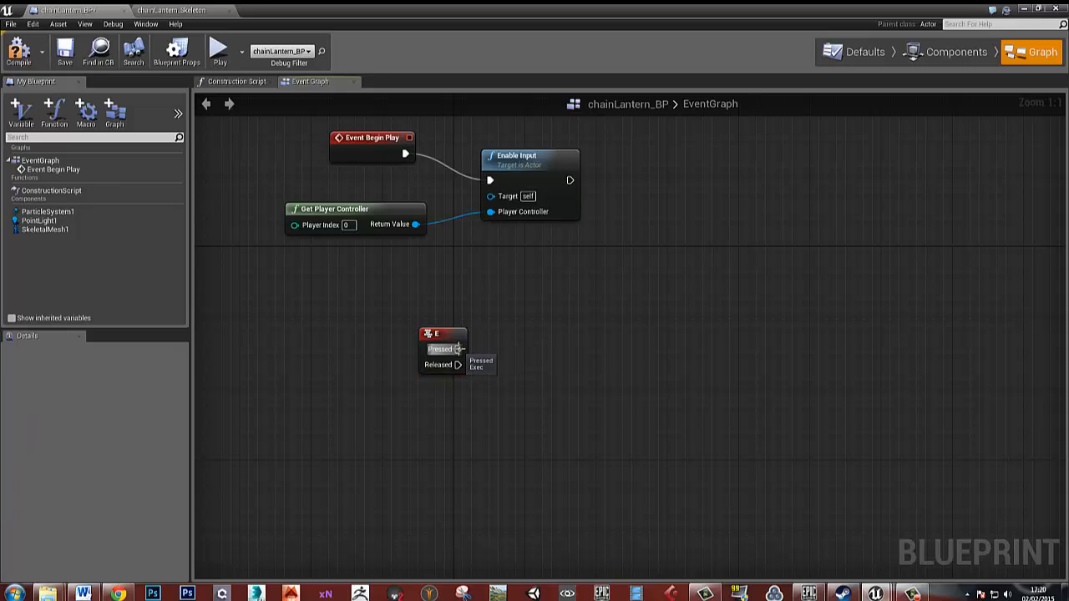
pyautogui.moveTo(458, 349); pyautogui.dragTo(572, 359)
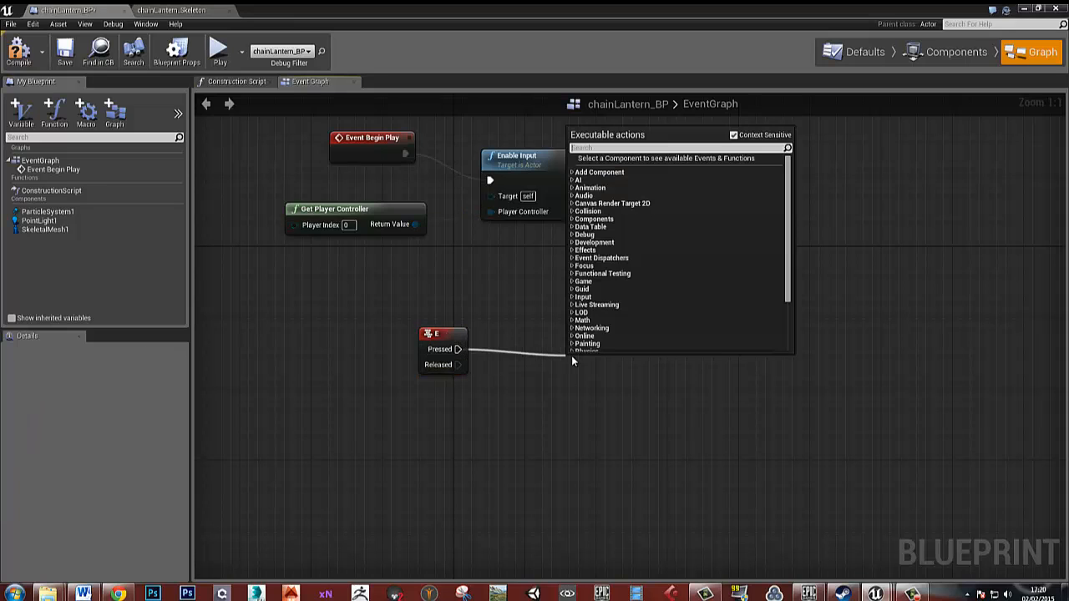
pyautogui.write('impul')
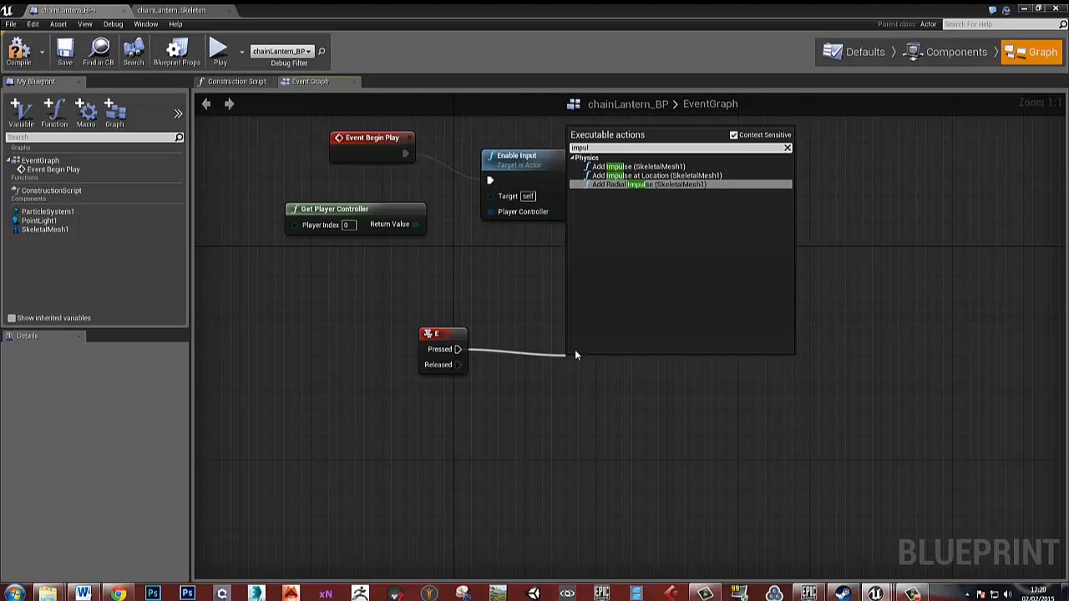
pyautogui.click(639, 166)
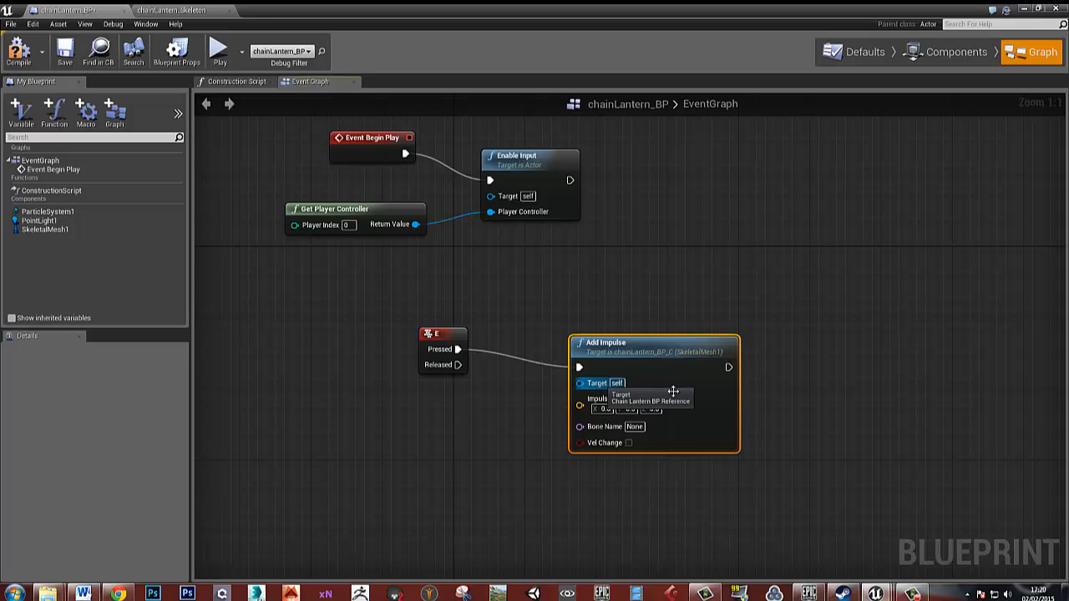
pyautogui.moveTo(658, 355)
pyautogui.mouseDown()
pyautogui.moveTo(687, 340)
pyautogui.moveTo(659, 340)
pyautogui.mouseUp()
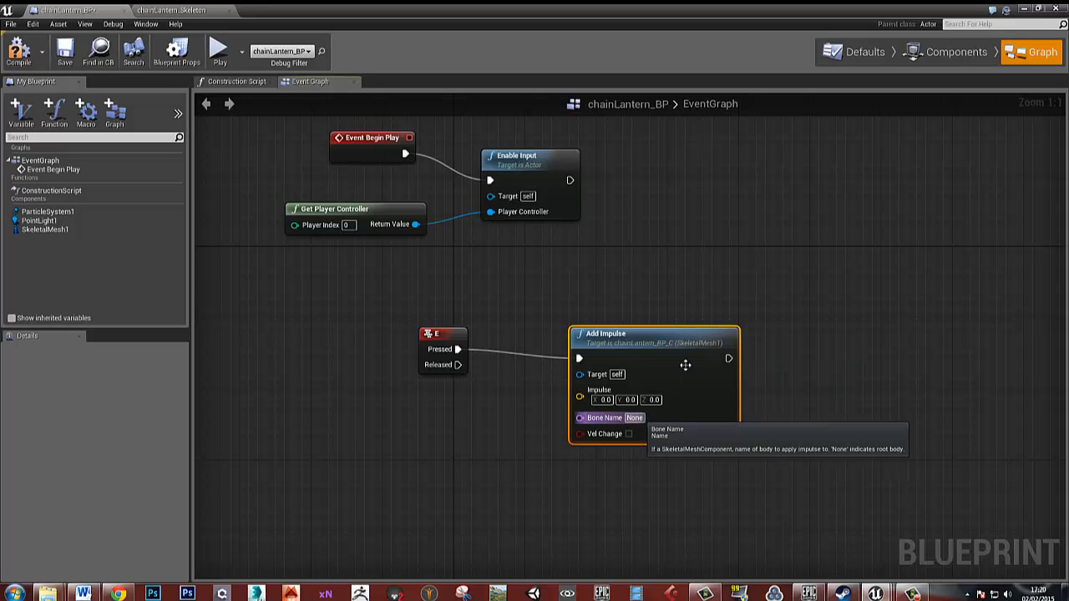
# Step: Copy the name of the CATRig10Bone001 bone from the chainLantern skeleton's bone tree
pyautogui.click(195, 8)
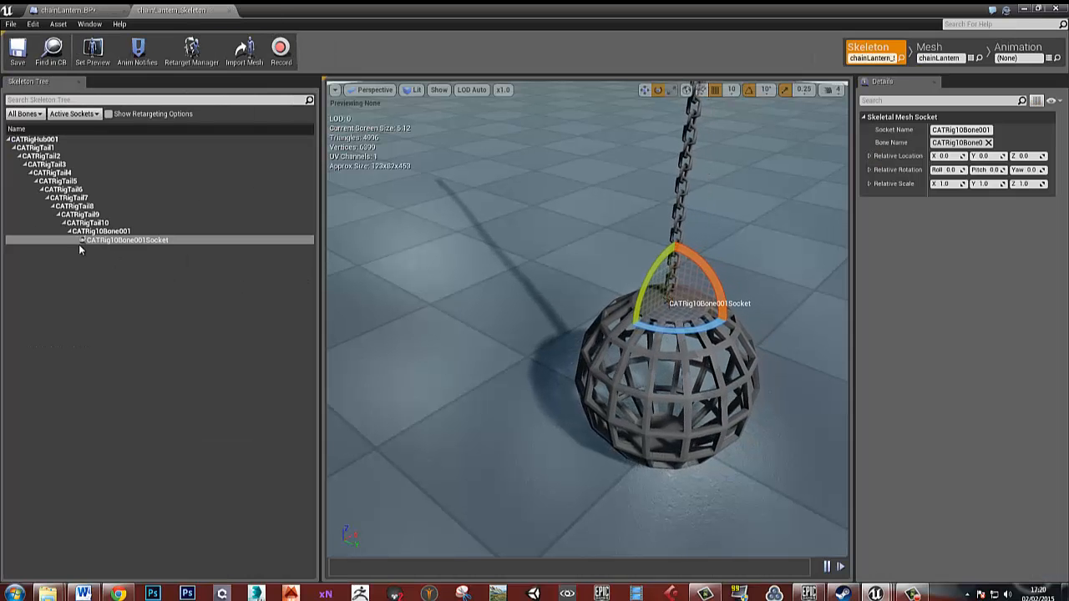
pyautogui.click(91, 231)
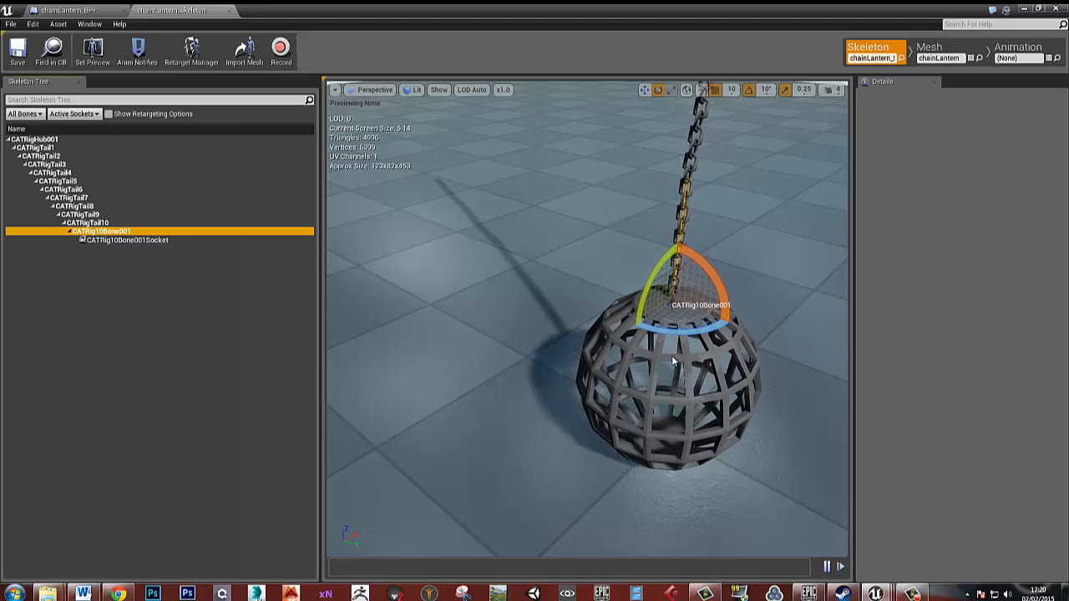
pyautogui.moveTo(672, 358); pyautogui.dragTo(567, 368, button='right')
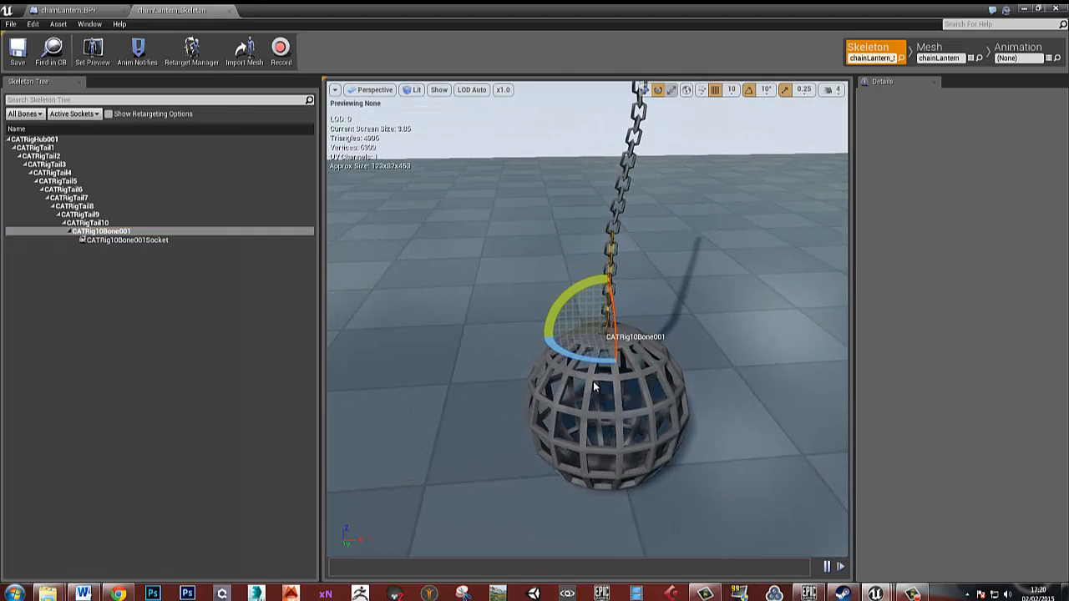
pyautogui.rightClick(98, 233)
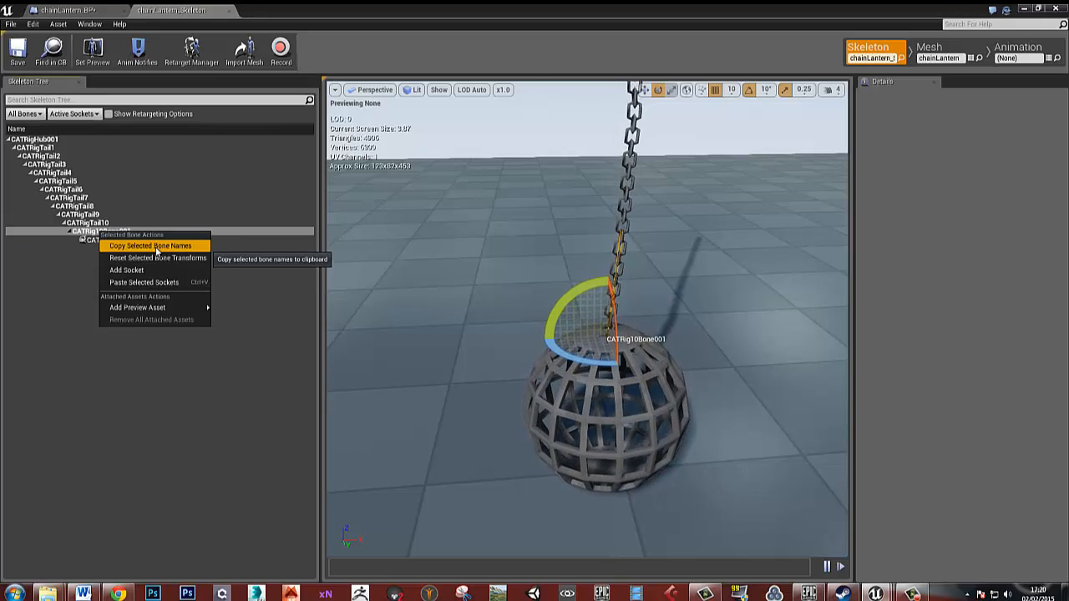
pyautogui.click(150, 246)
# Step: Set Add Impulse's Bone Name to the copied CATRig10Bone001 and its Y impulse to 10000, moving the node slightly right
pyautogui.click(71, 9)
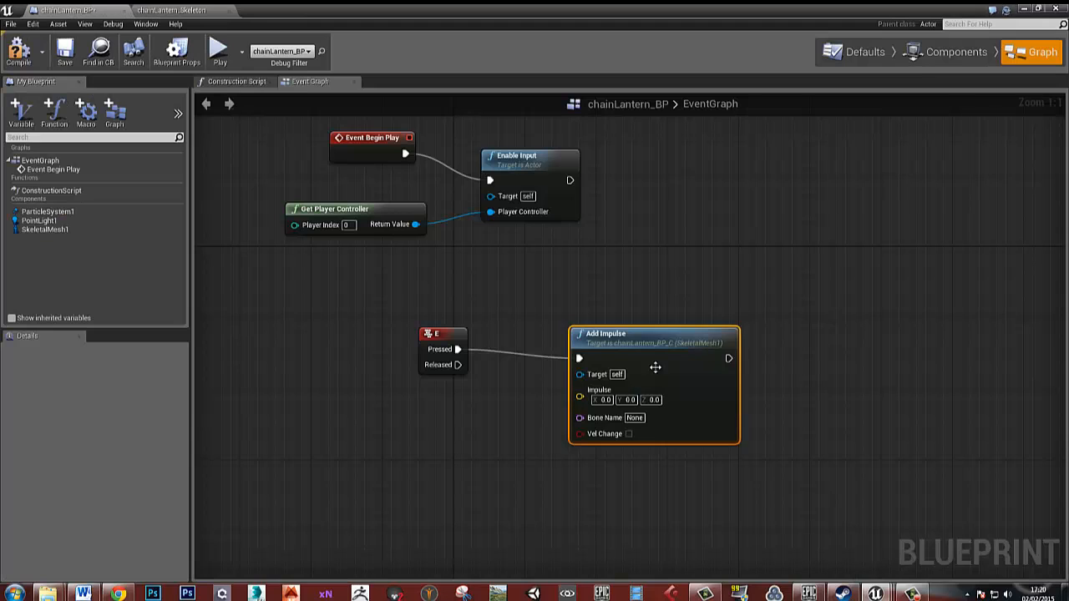
pyautogui.click(635, 418)
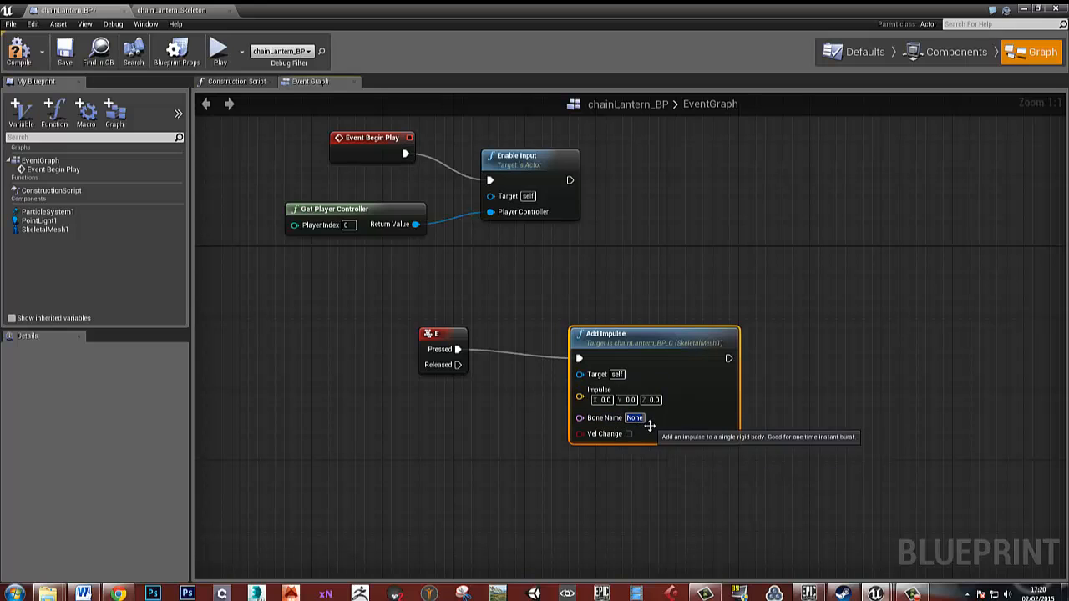
pyautogui.hotkey('ctrl', 'v')
pyautogui.click(826, 422)
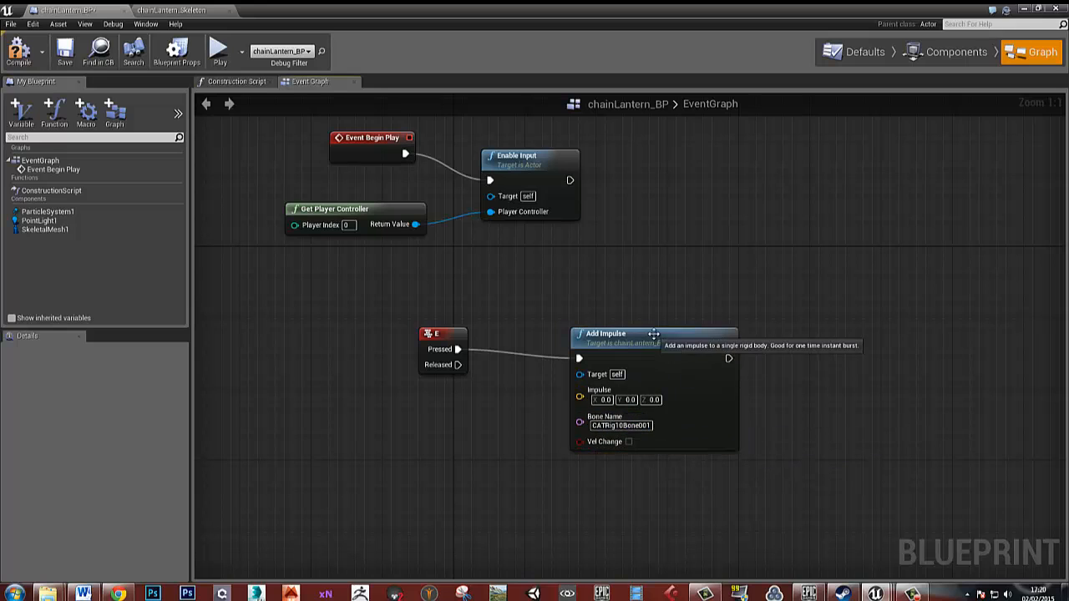
pyautogui.moveTo(658, 344); pyautogui.dragTo(685, 344)
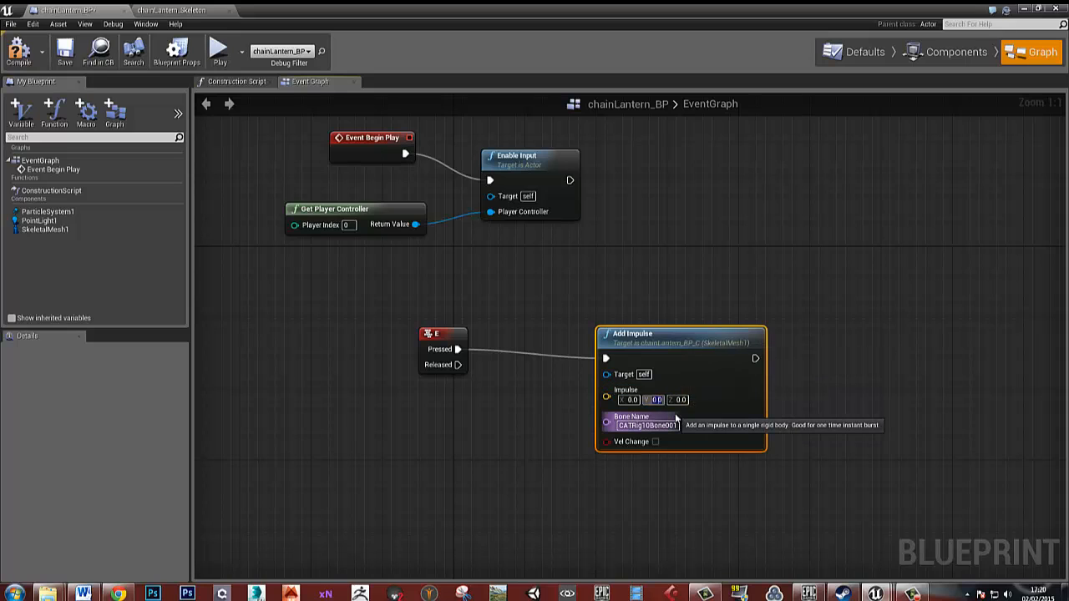
pyautogui.click(662, 400)
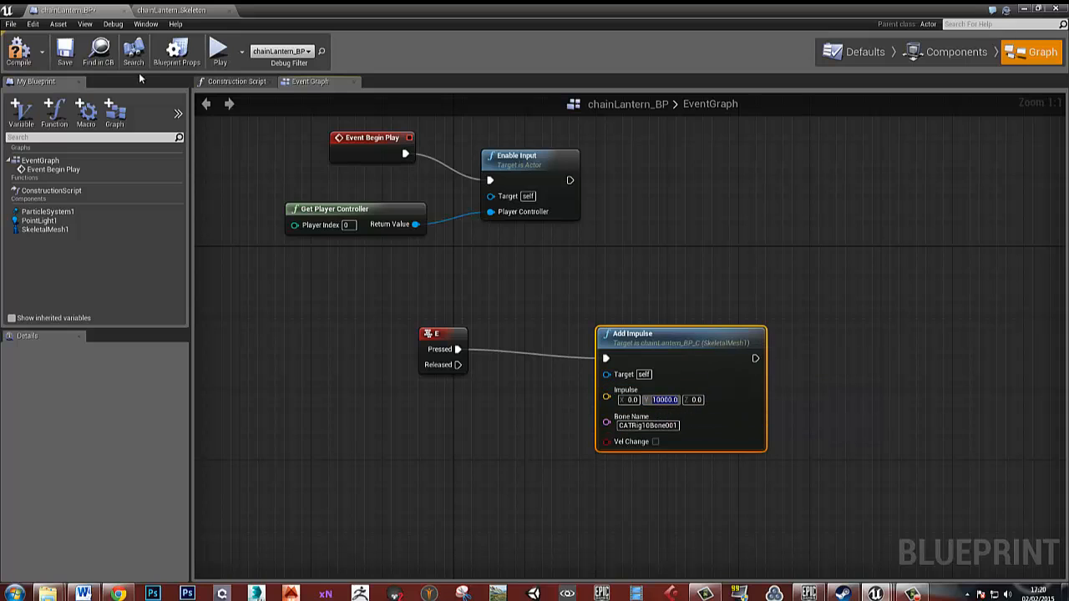
# Step: Examine the lantern's orientation and axes in the level viewport and compare them with the Add Impulse node's direction
pyautogui.moveTo(376, 10); pyautogui.dragTo(1068, 91)
pyautogui.press('s')
pyautogui.moveTo(534, 334); pyautogui.dragTo(576, 258, button='right')
pyautogui.moveTo(604, 182); pyautogui.dragTo(619, 147, button='right')
pyautogui.press('d')
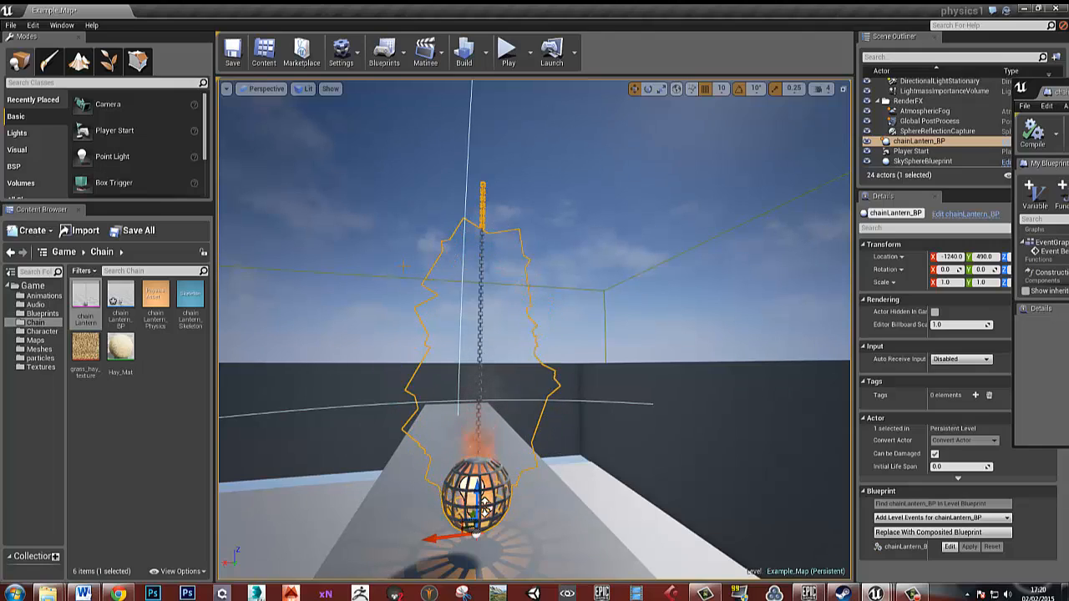
pyautogui.press('s')
pyautogui.moveTo(582, 371)
pyautogui.mouseDown(button='right')
pyautogui.moveTo(556, 401)
pyautogui.moveTo(576, 365)
pyautogui.mouseUp(button='right')
pyautogui.press('w')
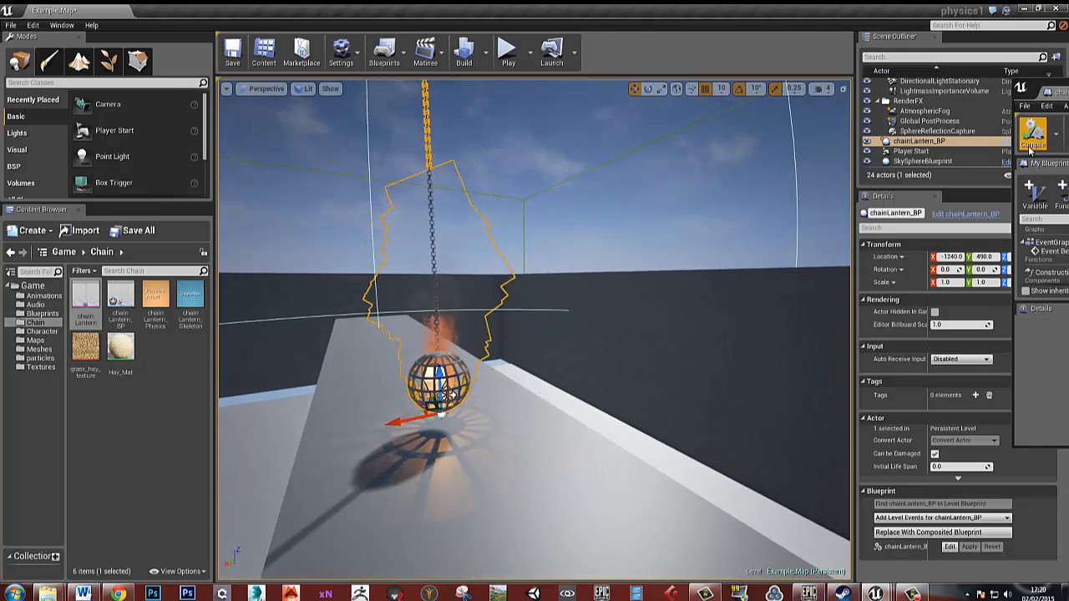
pyautogui.moveTo(1068, 95); pyautogui.dragTo(477, 59)
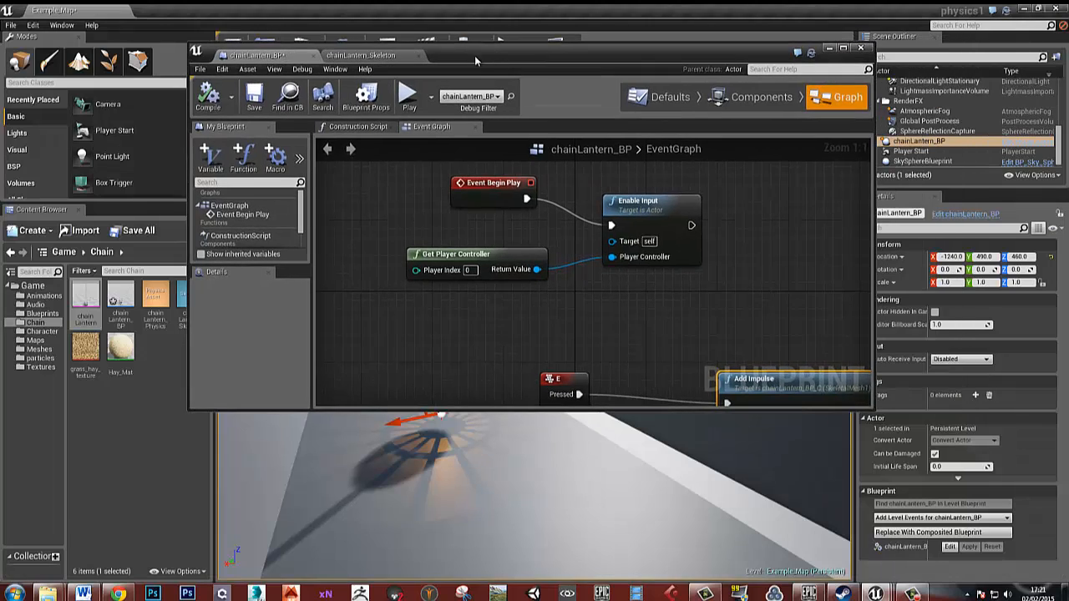
pyautogui.moveTo(649, 243); pyautogui.dragTo(582, 294, button='right')
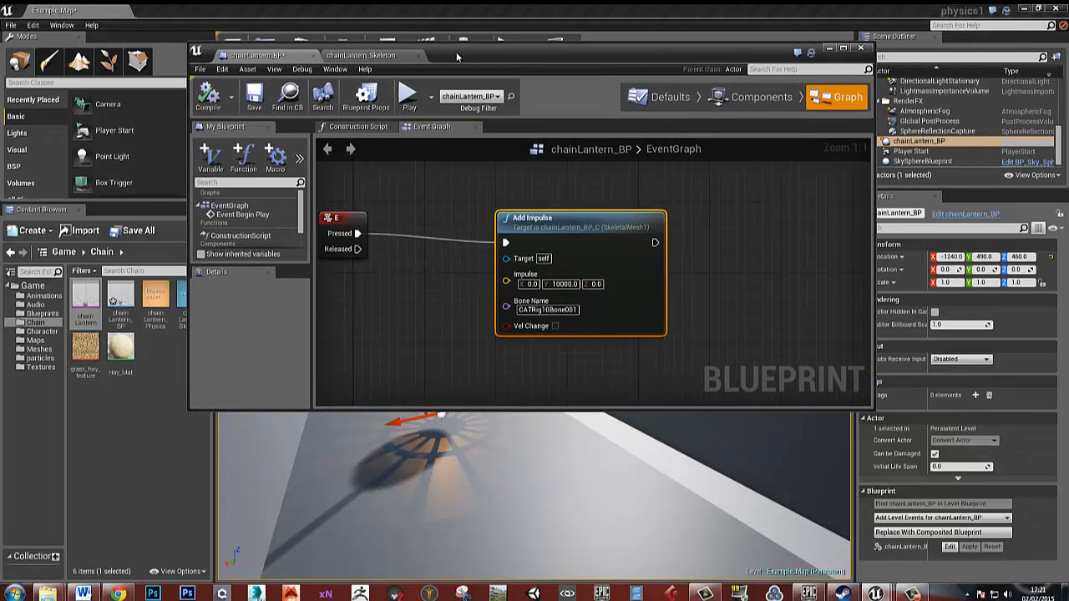
# Step: Play the level in the editor, walk up to the hanging lantern to test its impulse, and end the play session
pyautogui.moveTo(457, 56); pyautogui.dragTo(1068, 34)
pyautogui.click(509, 60)
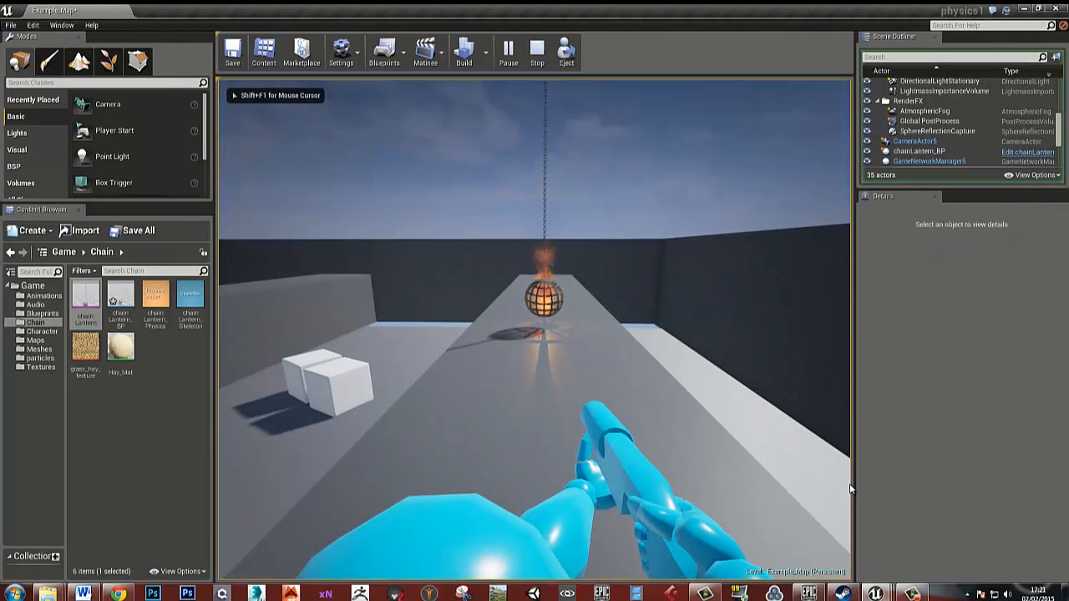
pyautogui.press('w')
pyautogui.press('w')
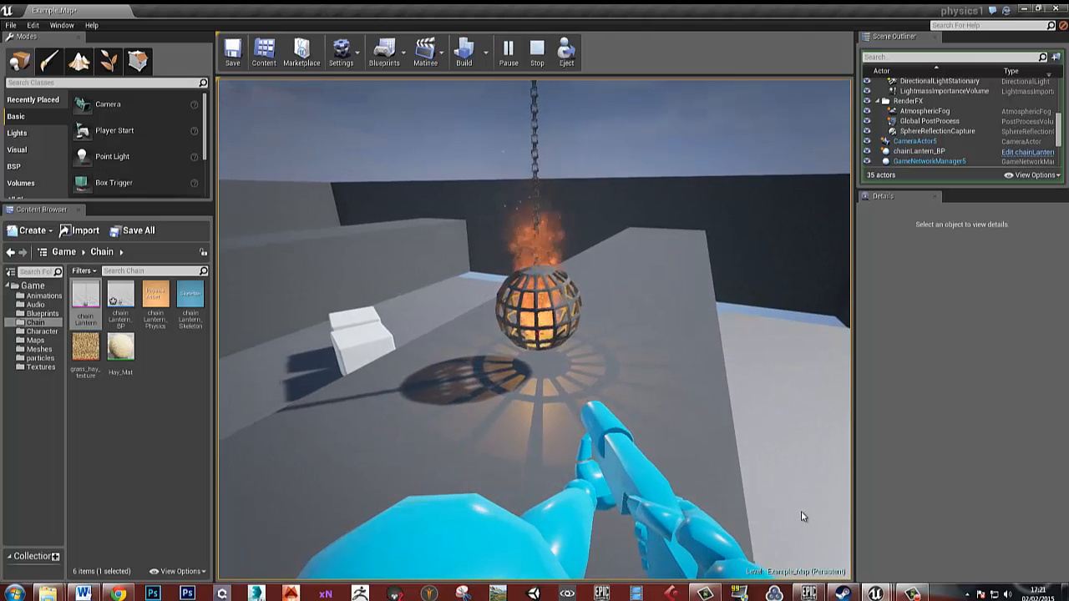
pyautogui.press('s')
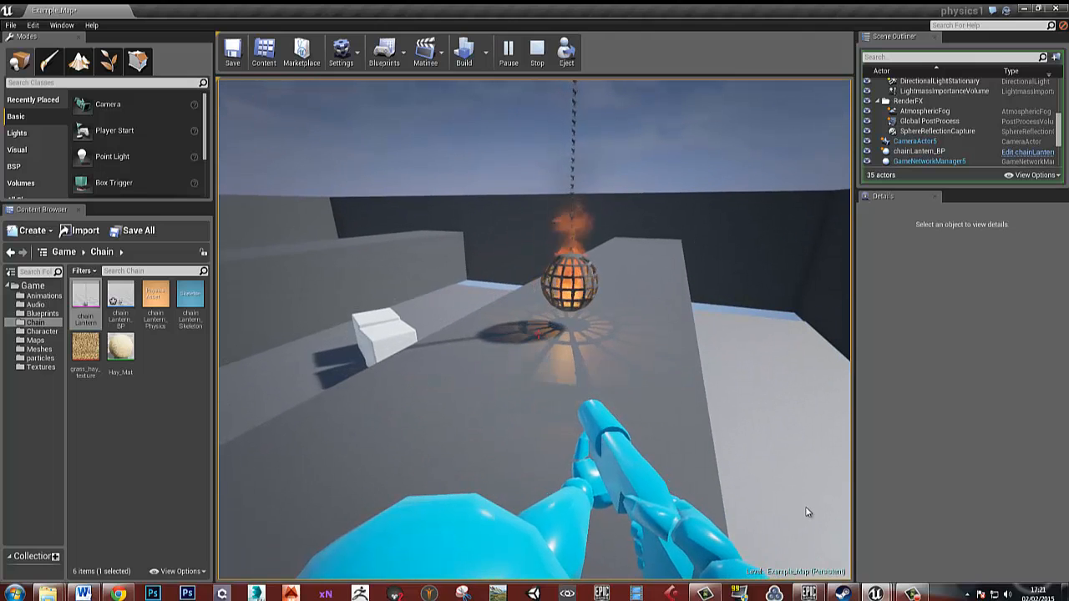
pyautogui.press('Escape')
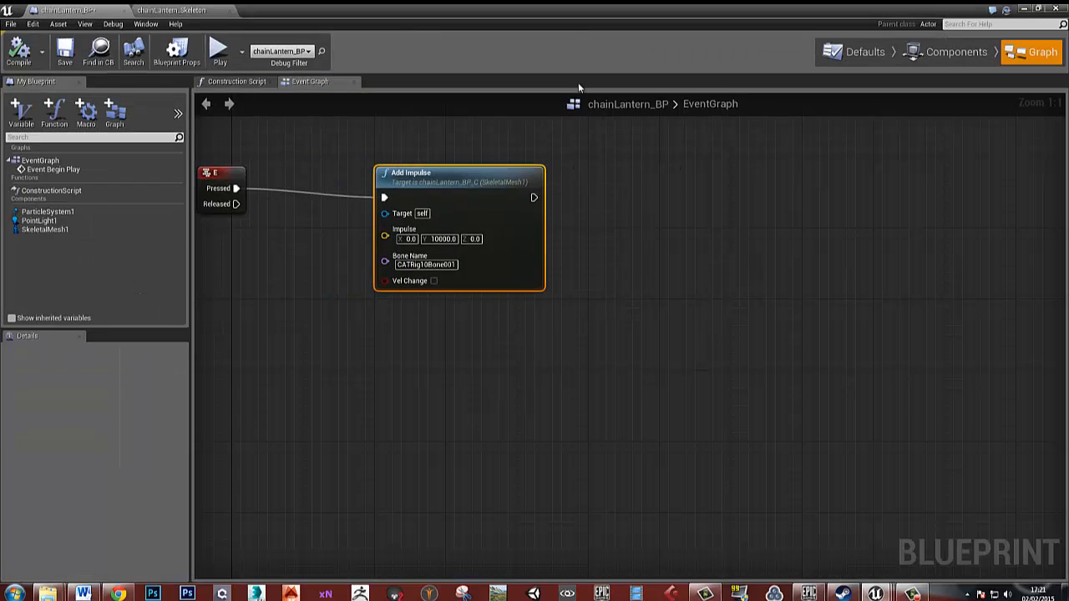
# Step: Set Add Impulse's Y impulse to 100000, compile the blueprint and close its editor
pyautogui.moveTo(463, 267); pyautogui.dragTo(545, 297, button='right')
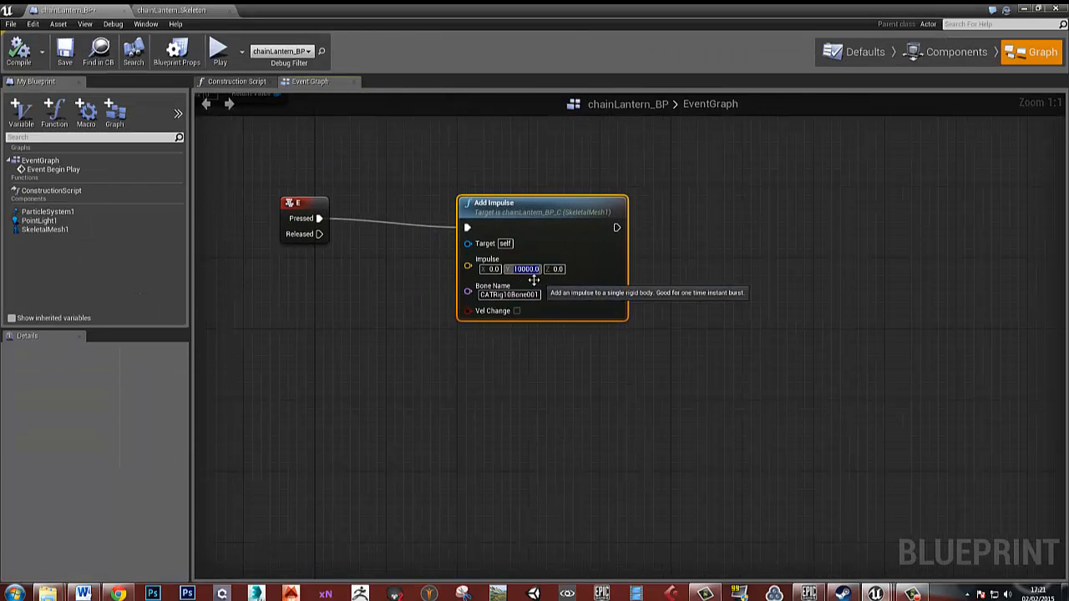
pyautogui.click(530, 269)
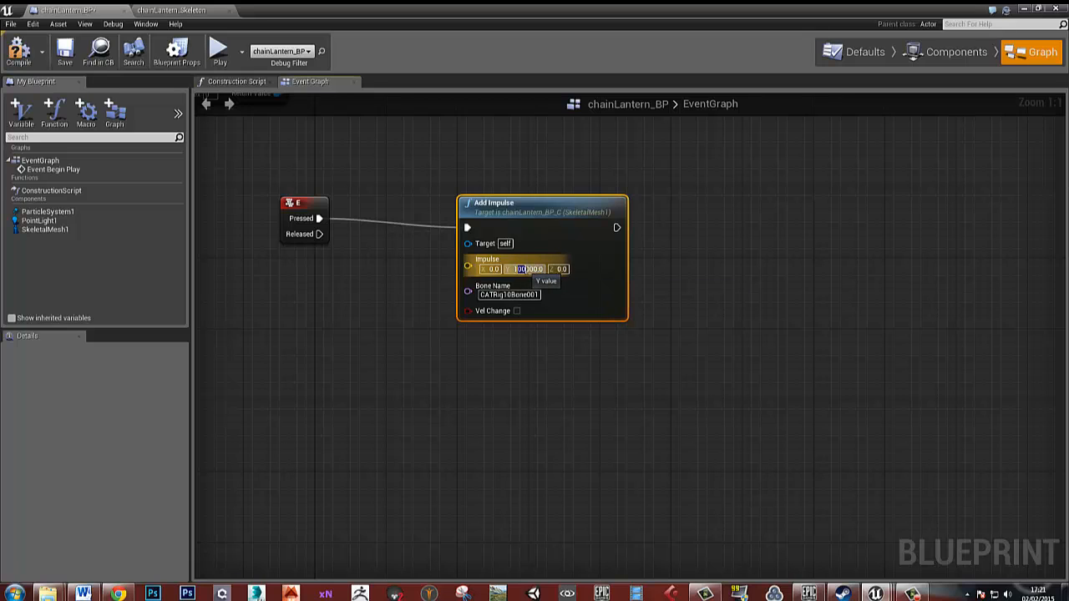
pyautogui.click(678, 289)
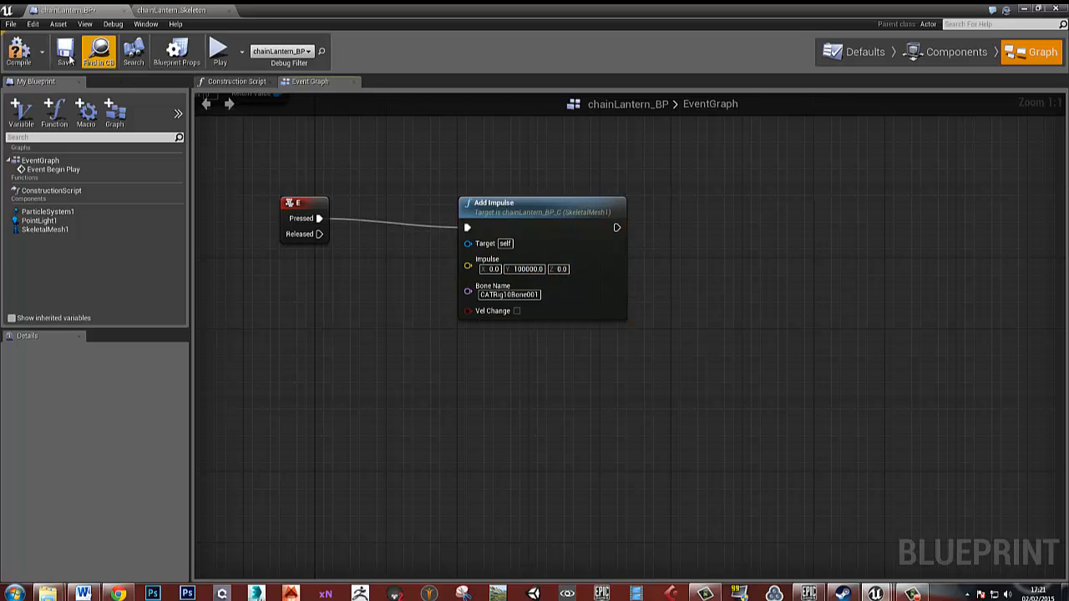
pyautogui.click(23, 54)
pyautogui.click(1055, 9)
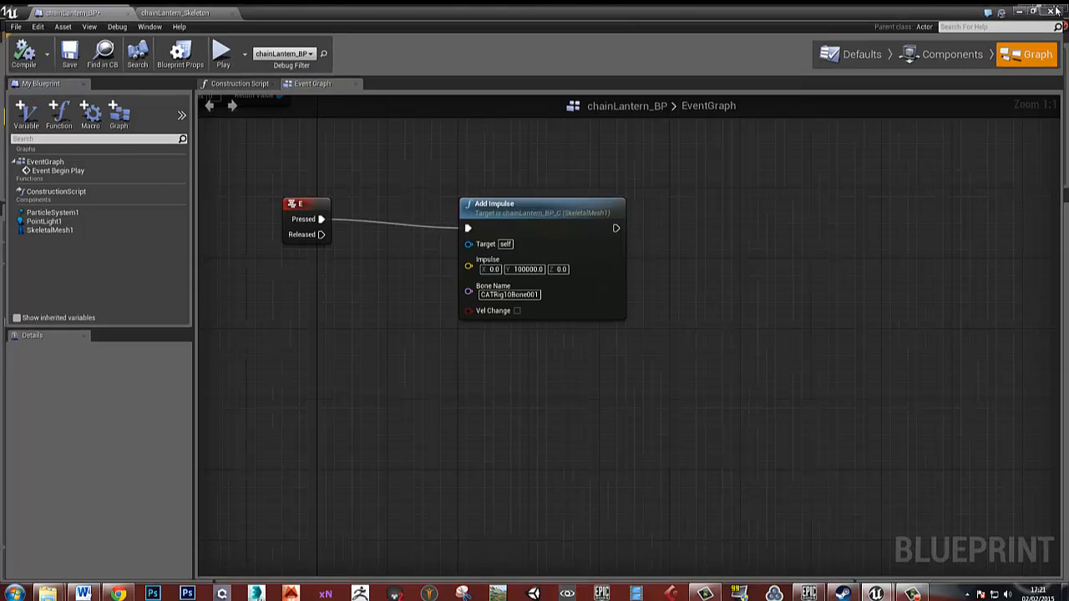
# Step: Play the level twice in the editor, walking up to the hanging lantern to test the stronger impulse, and end the session
pyautogui.click(509, 52)
pyautogui.click(838, 340)
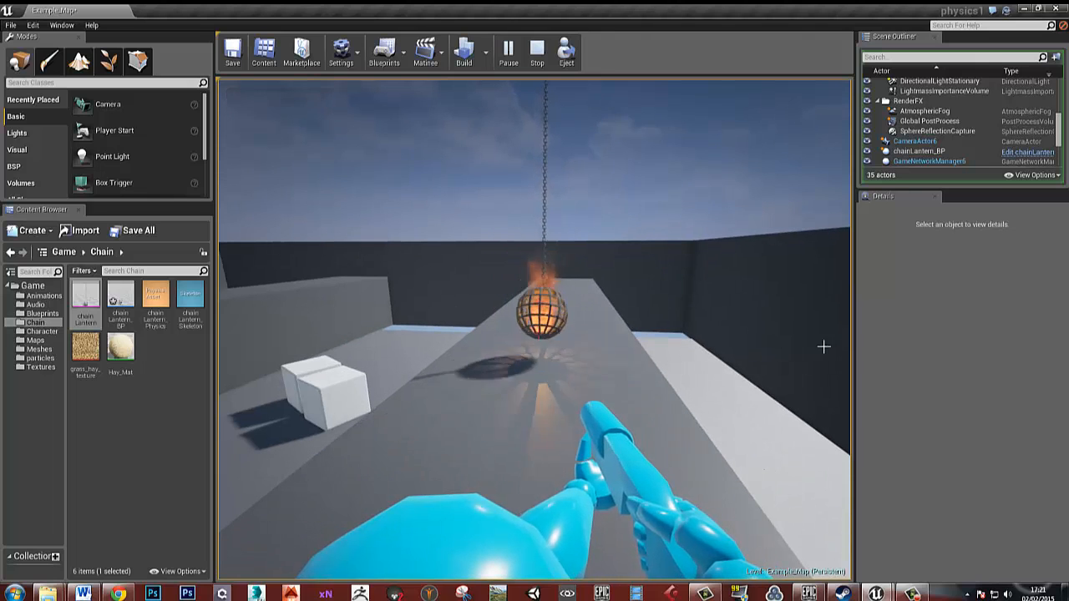
pyautogui.press('Escape')
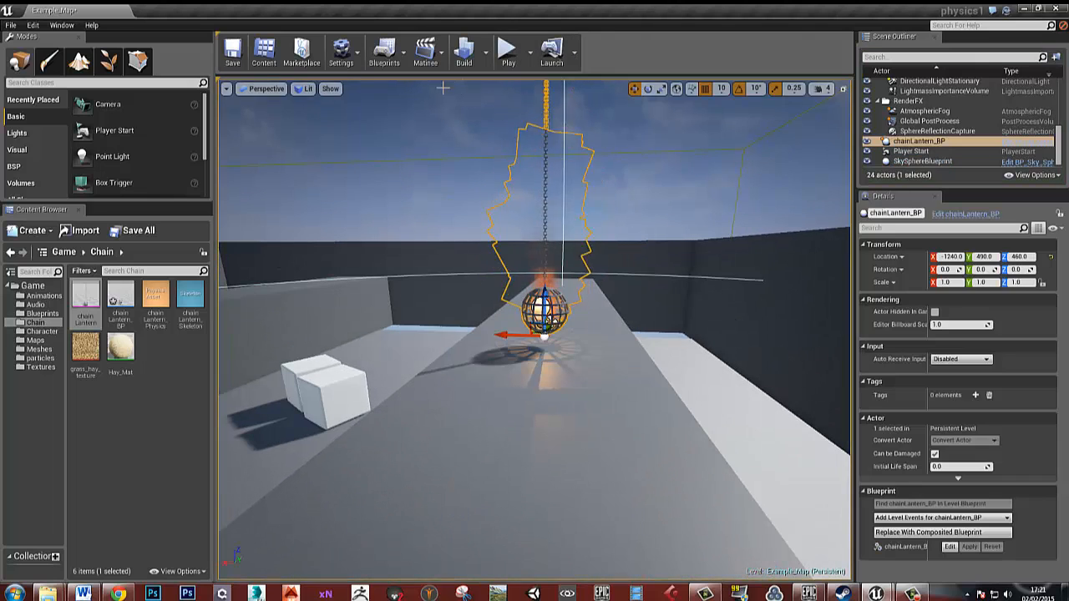
pyautogui.hotkey('alt', 'p')
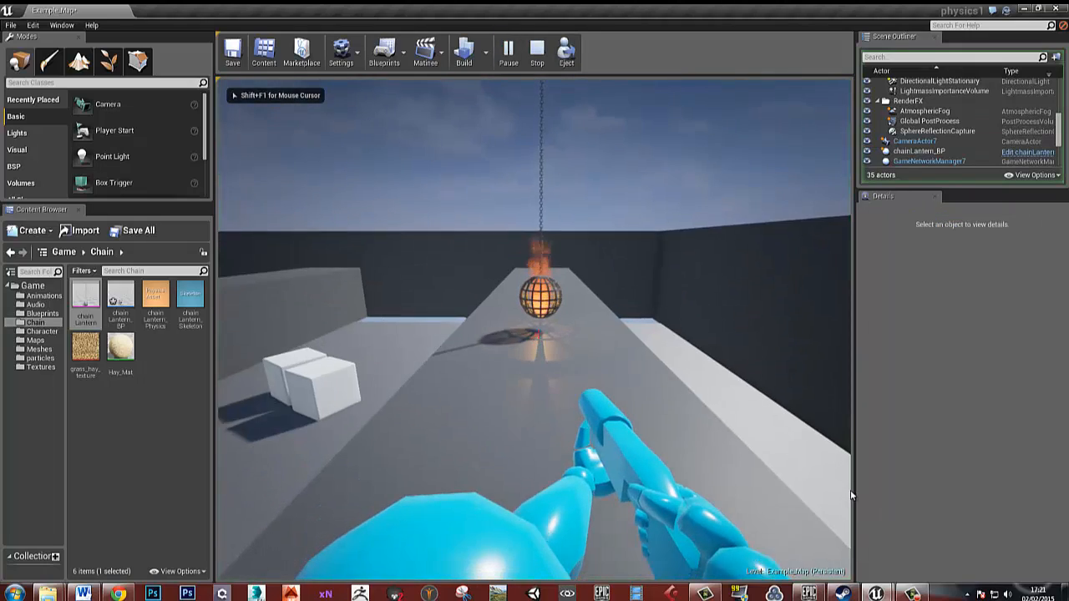
pyautogui.press('w')
pyautogui.press('d')
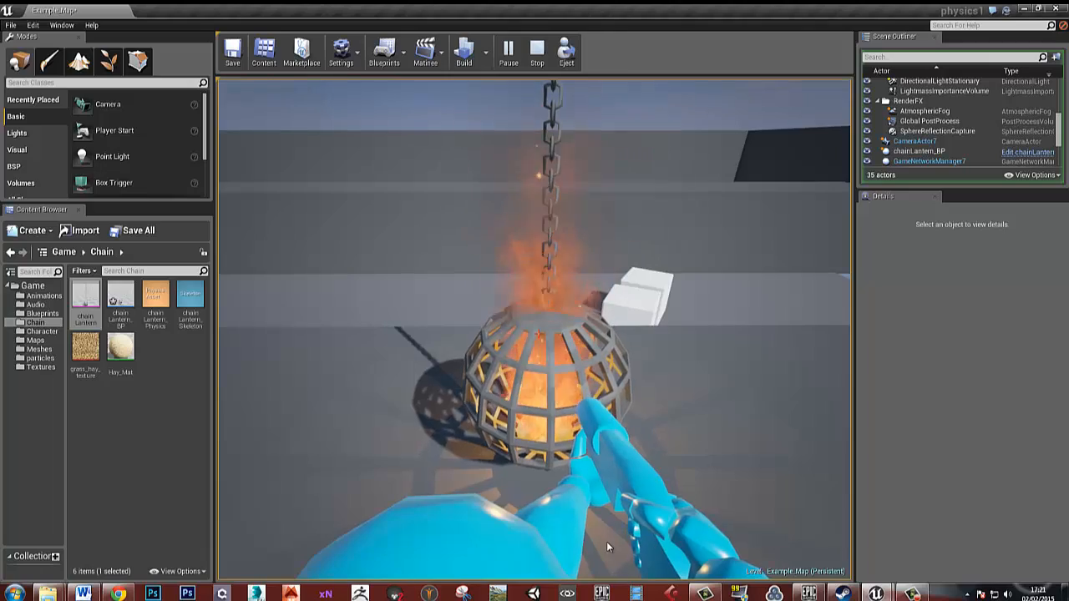
pyautogui.click(612, 506)
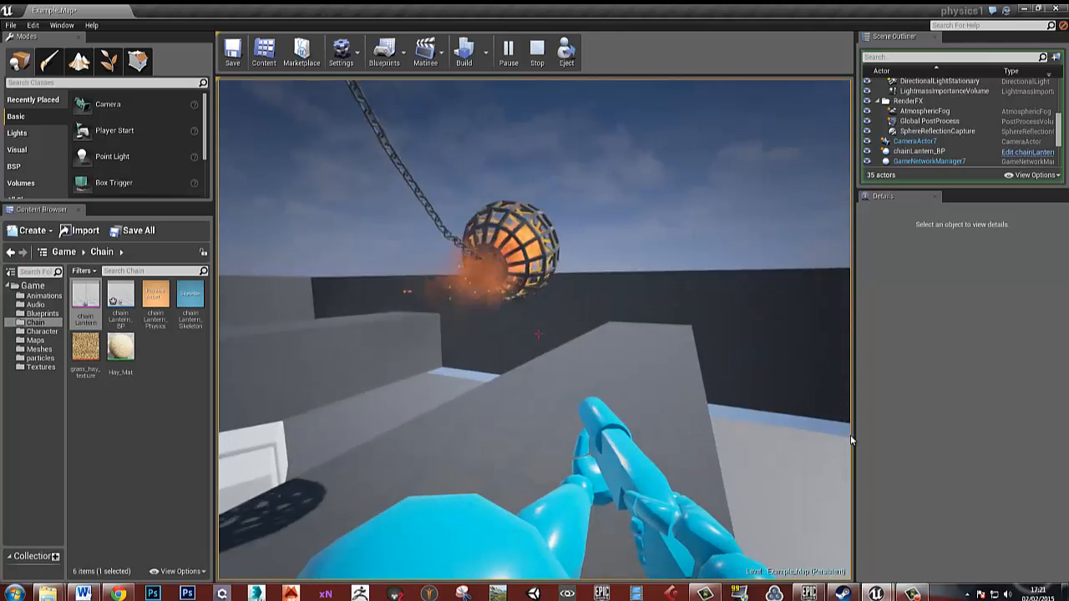
pyautogui.press('Escape')
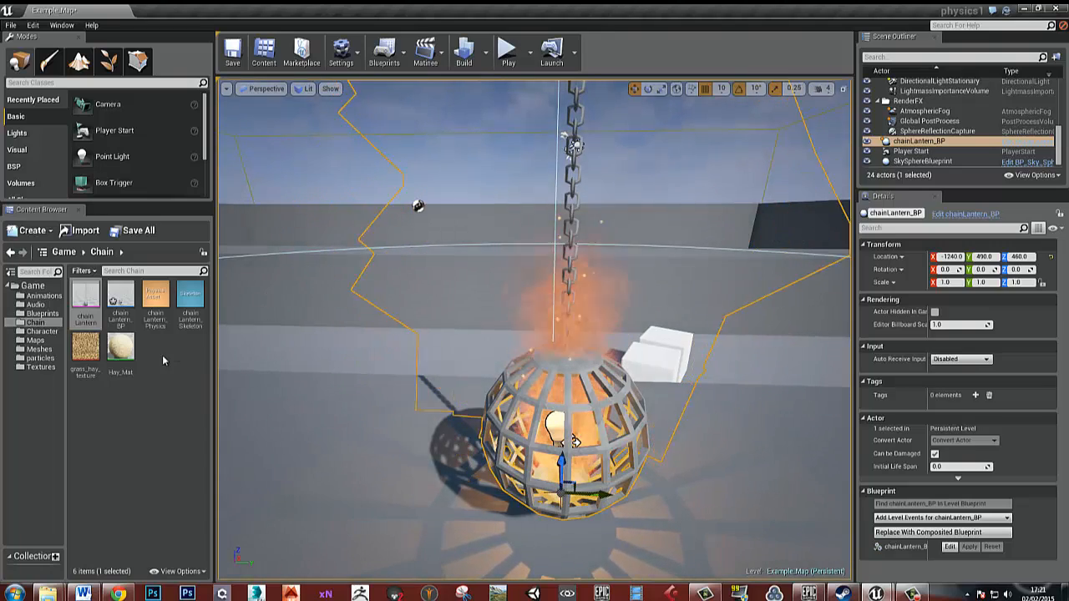
# Step: Reopen chainLantern_BP, move the E event node slightly up, and add a Get Player Character node below it
pyautogui.doubleClick(120, 297)
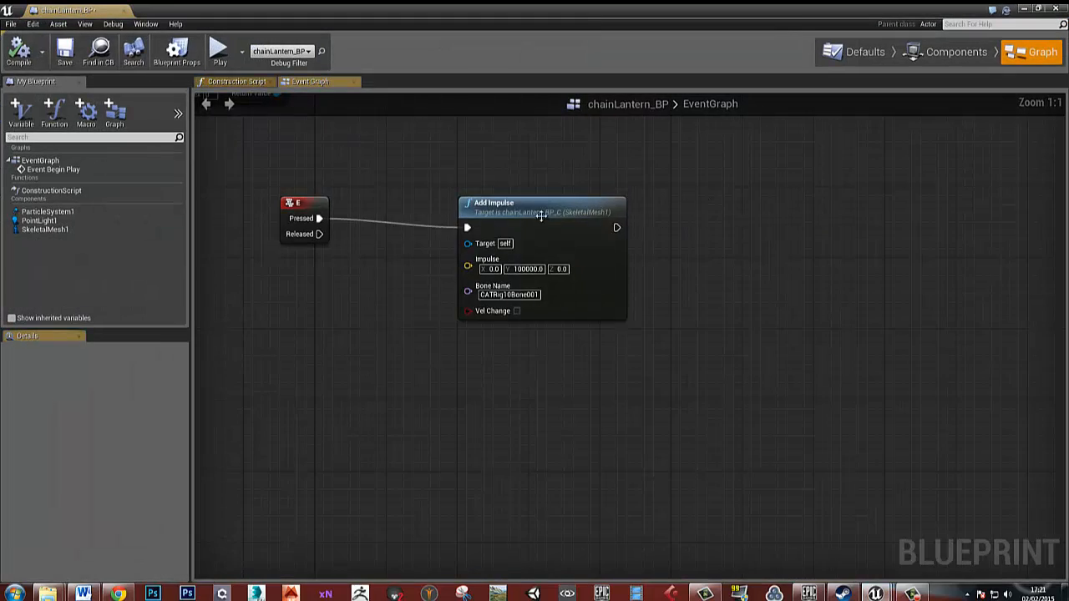
pyautogui.moveTo(350, 280); pyautogui.dragTo(630, 293, button='right')
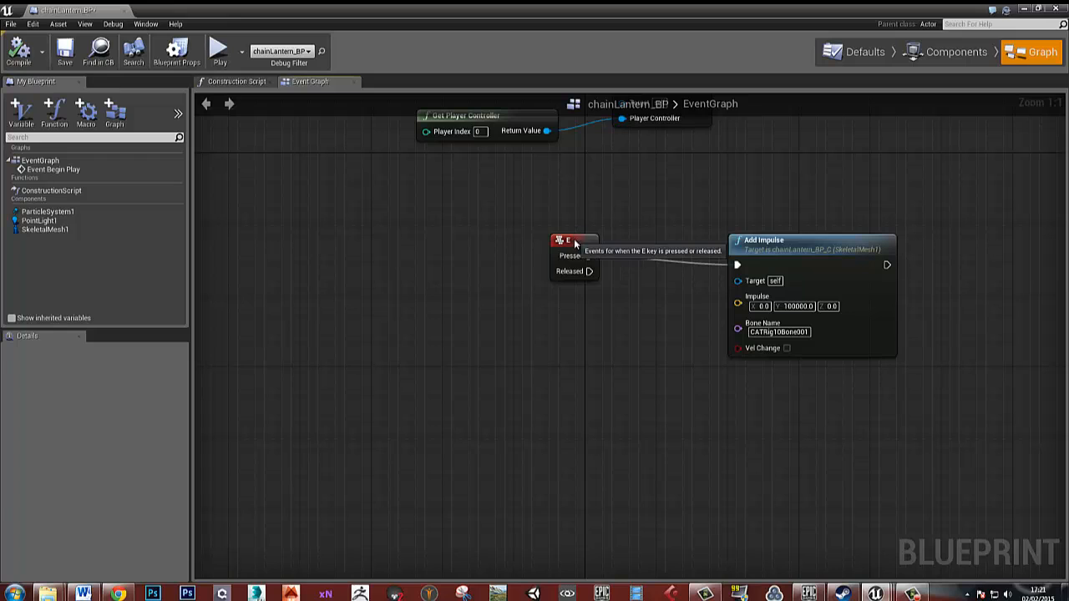
pyautogui.moveTo(574, 243); pyautogui.dragTo(574, 225)
pyautogui.click(506, 363)
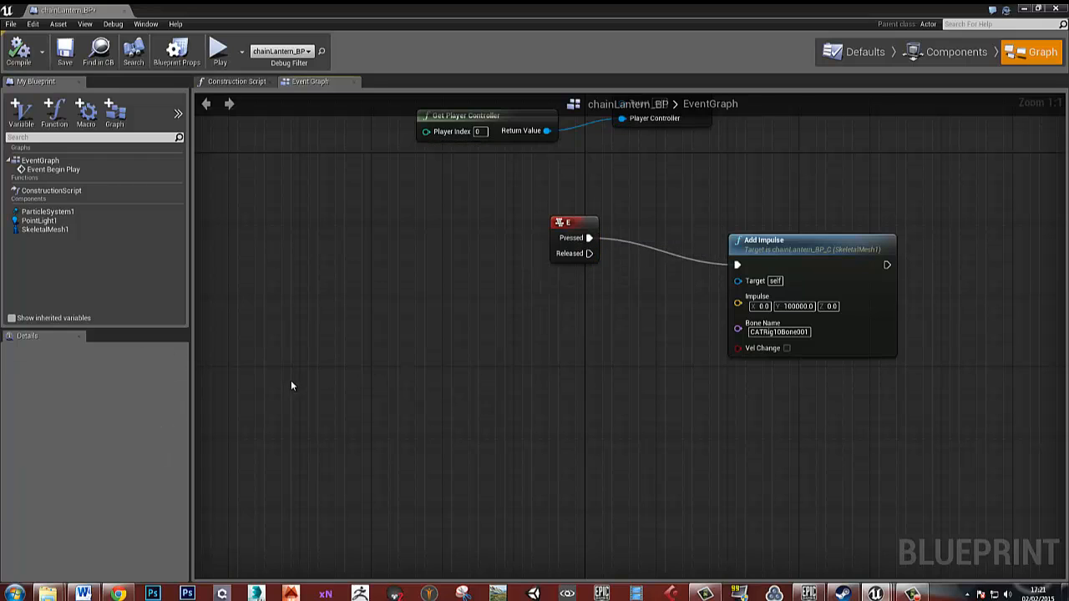
pyautogui.rightClick(345, 392)
pyautogui.write('player')
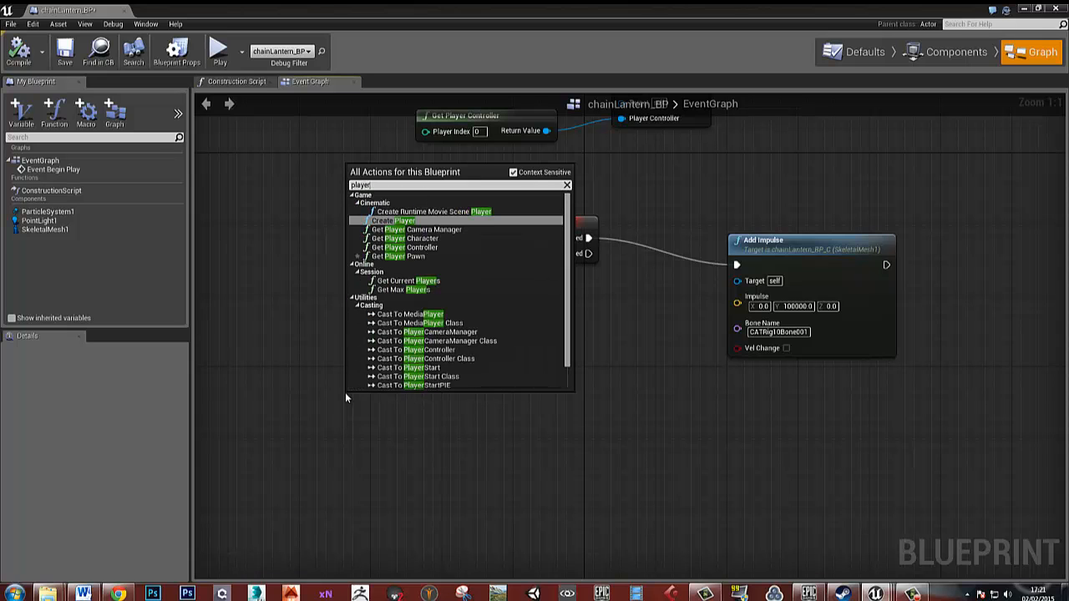
pyautogui.click(420, 240)
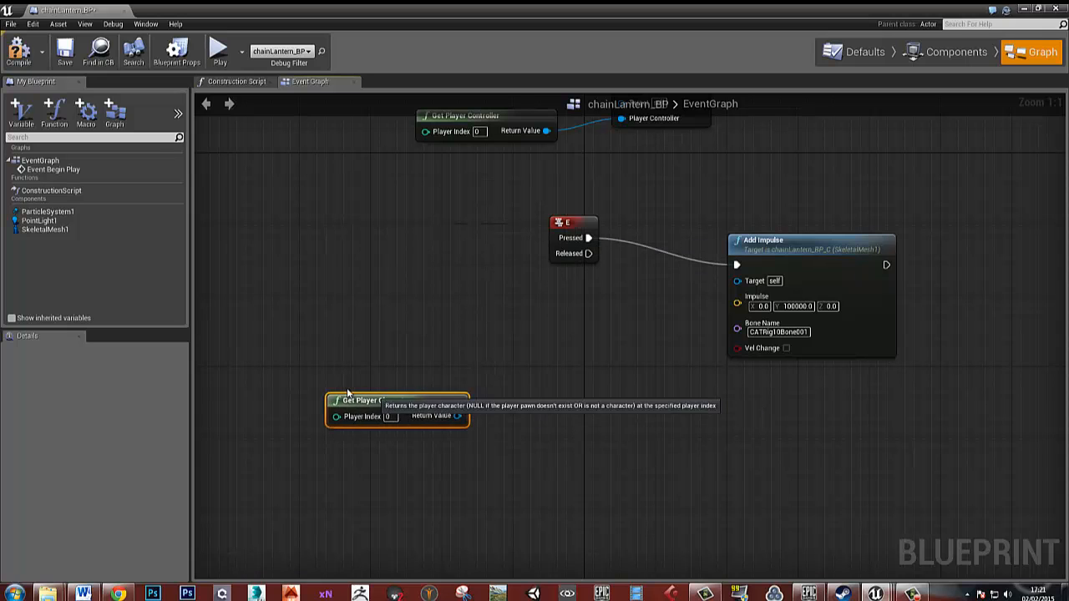
# Step: Move Get Player Character further left and add a Get Actor Forward Vector node connected to its Return Value
pyautogui.moveTo(463, 397); pyautogui.dragTo(463, 397)
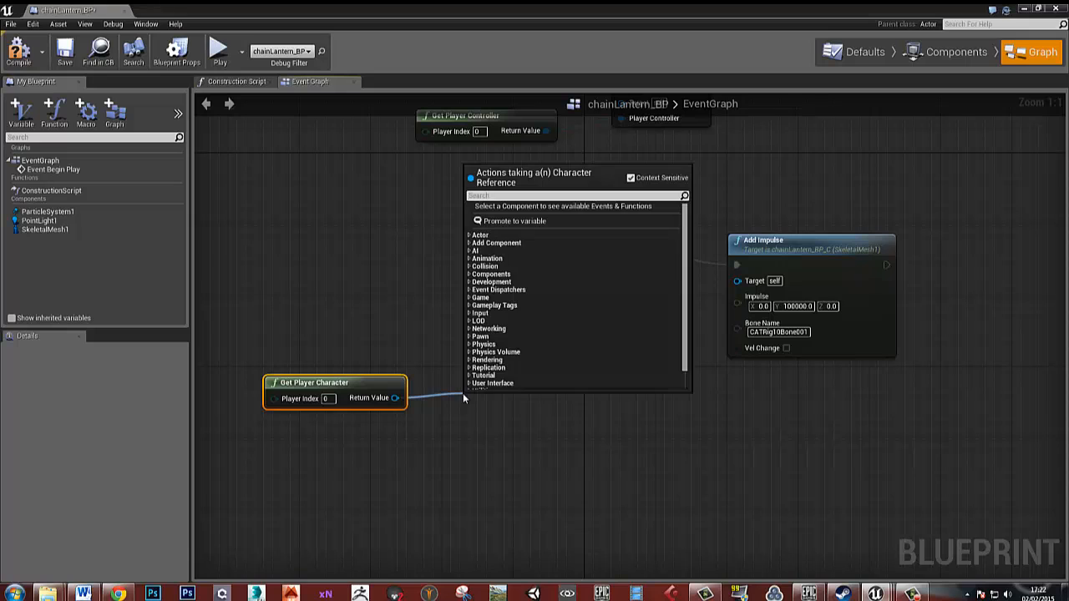
pyautogui.write('vect')
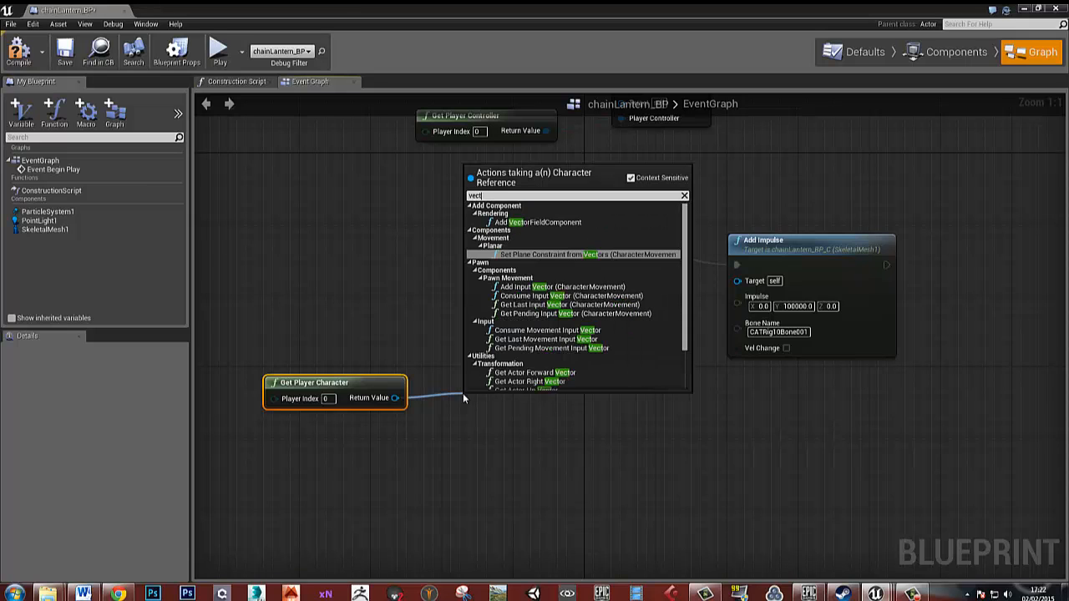
pyautogui.write('or')
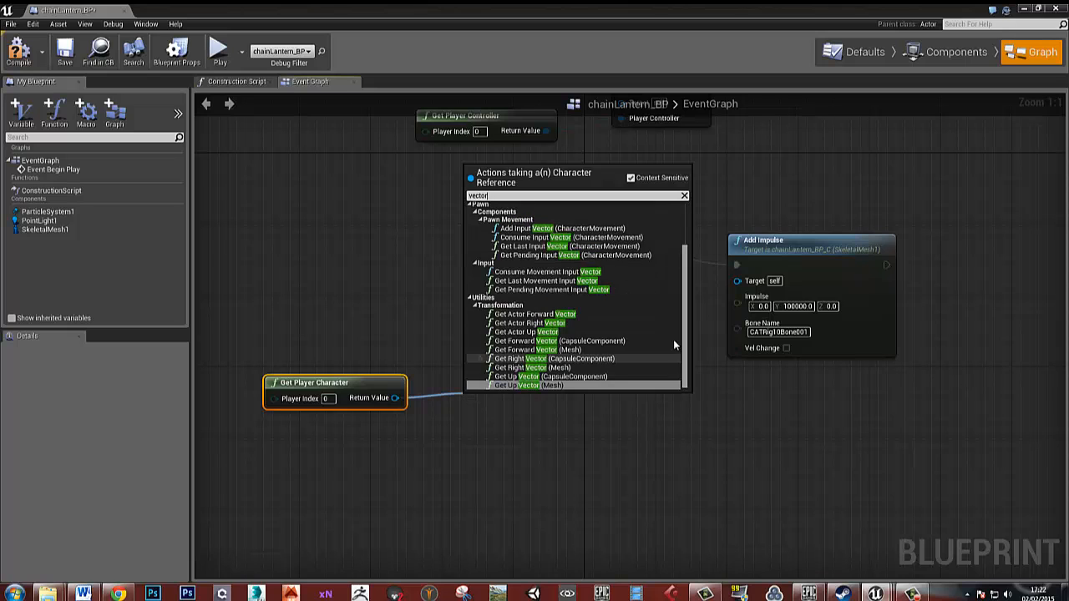
pyautogui.click(538, 314)
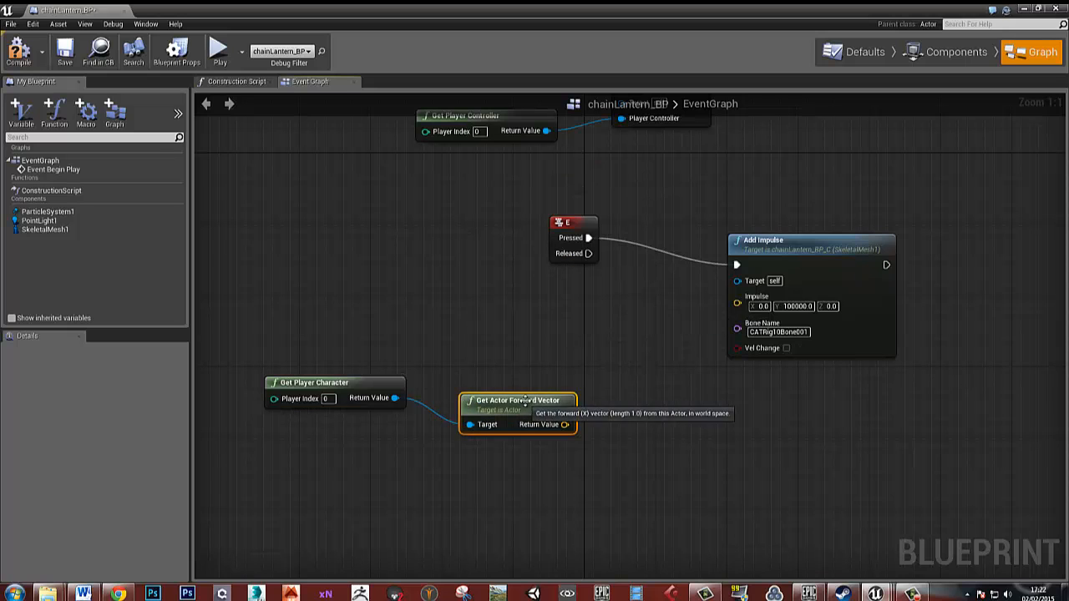
# Step: Move the Get Player Character and Get Actor Forward Vector nodes left together and align them closely in a row
pyautogui.moveTo(236, 356); pyautogui.dragTo(308, 348, button='right')
pyautogui.moveTo(308, 348); pyautogui.dragTo(532, 421)
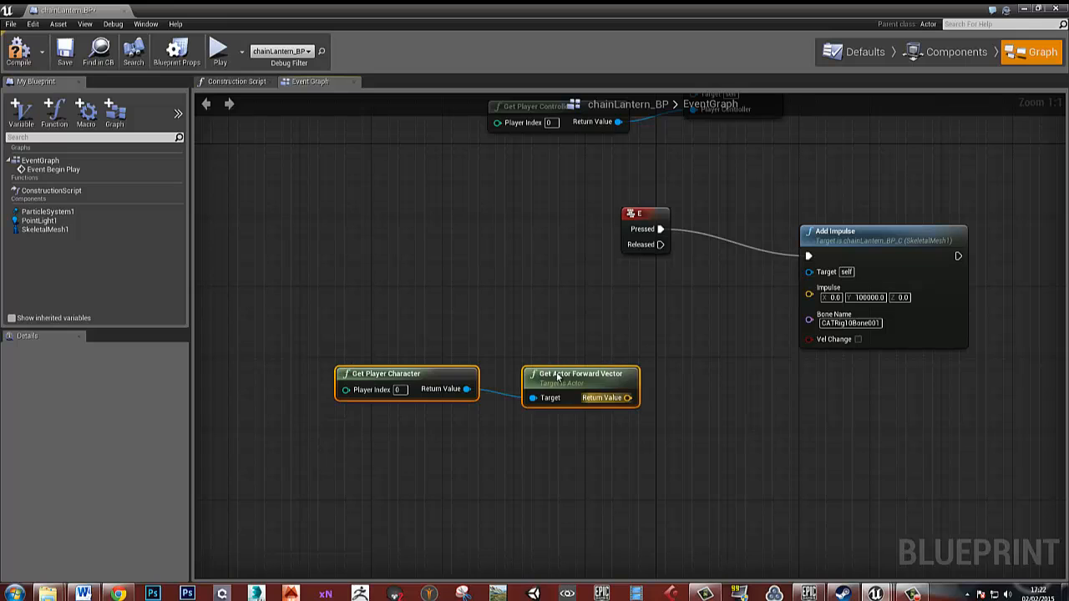
pyautogui.moveTo(558, 376); pyautogui.dragTo(460, 393)
pyautogui.click(521, 353)
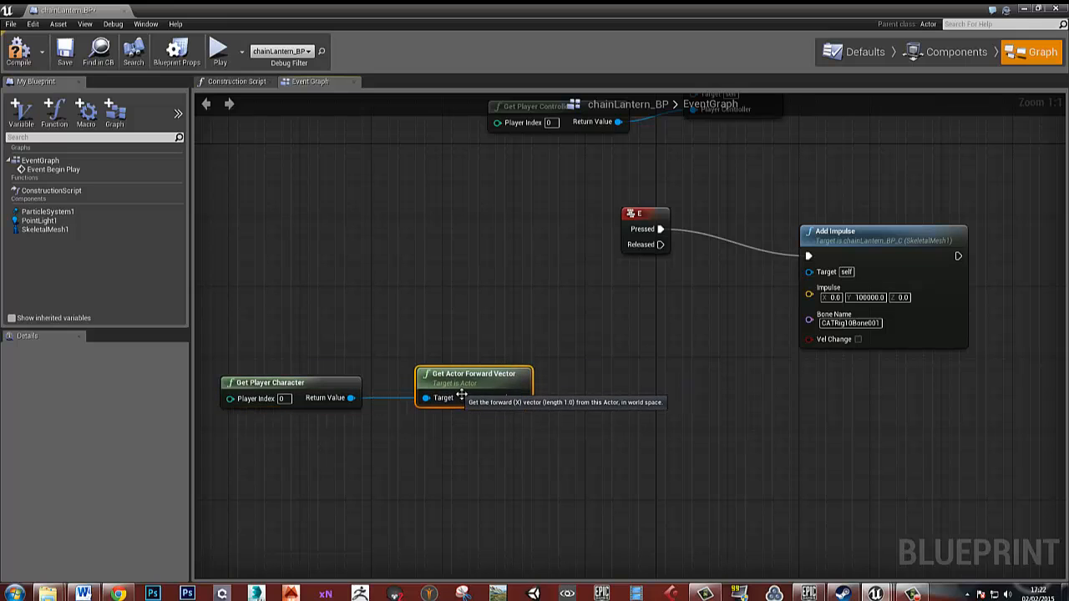
pyautogui.moveTo(548, 420); pyautogui.dragTo(658, 414, button='right')
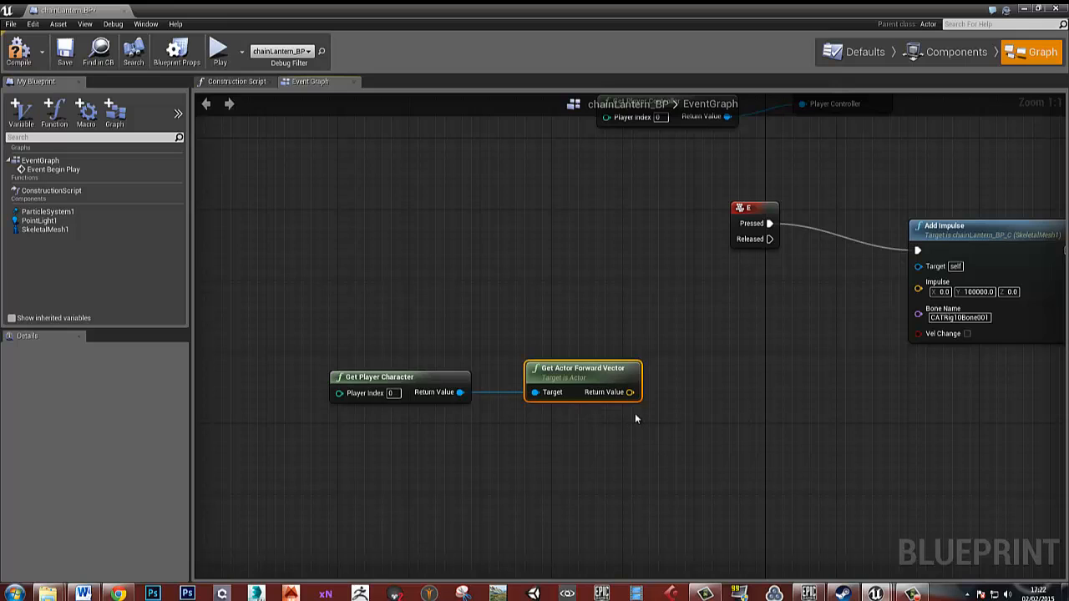
pyautogui.moveTo(675, 415)
pyautogui.mouseDown(button='right')
pyautogui.moveTo(632, 420)
pyautogui.moveTo(665, 412)
pyautogui.mouseUp(button='right')
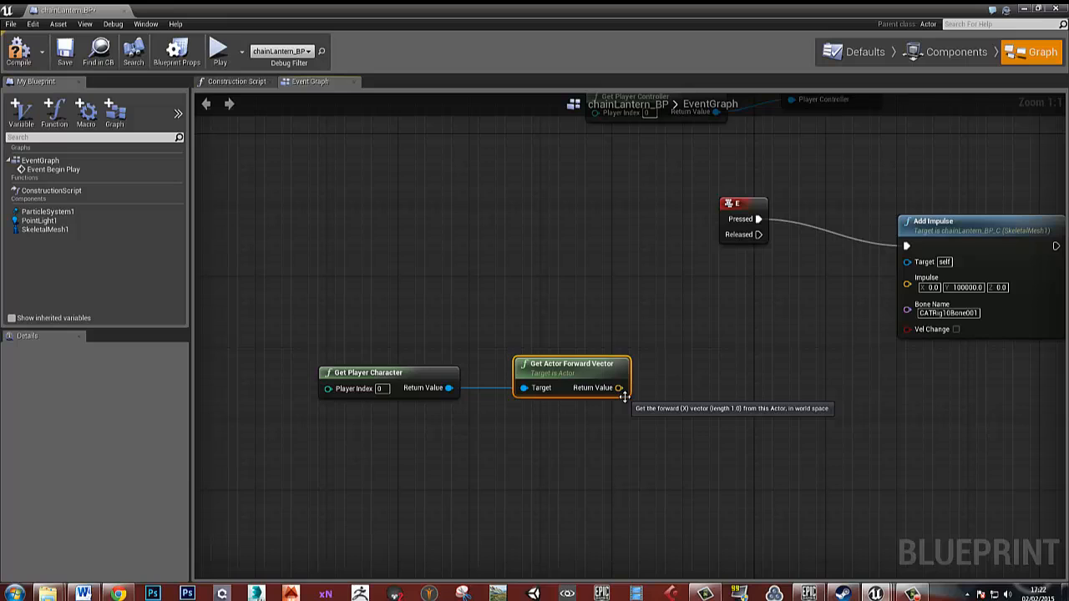
pyautogui.moveTo(566, 367); pyautogui.dragTo(550, 367)
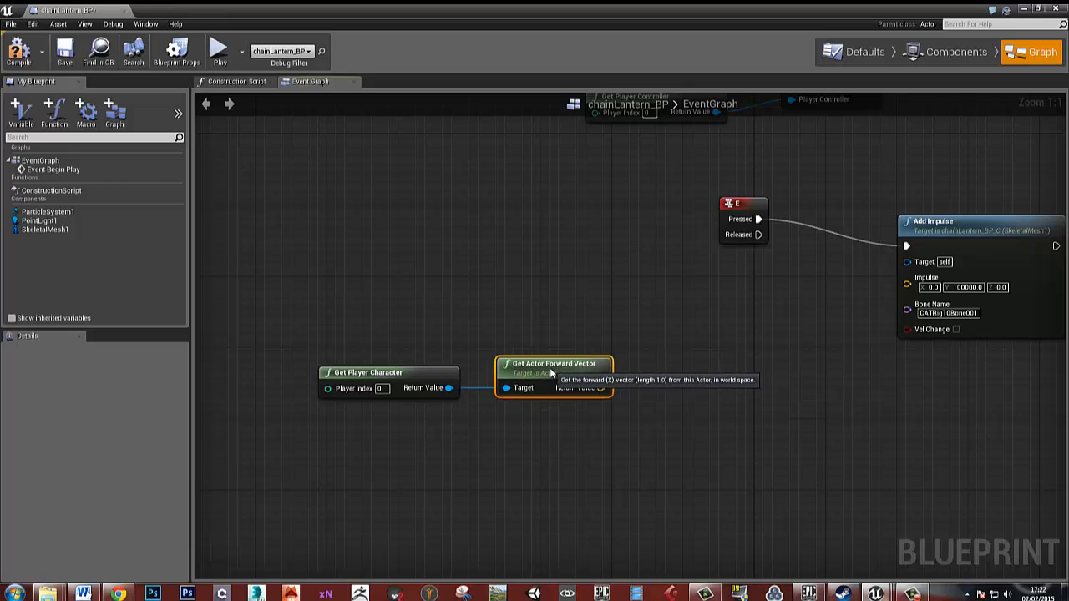
pyautogui.click(628, 388)
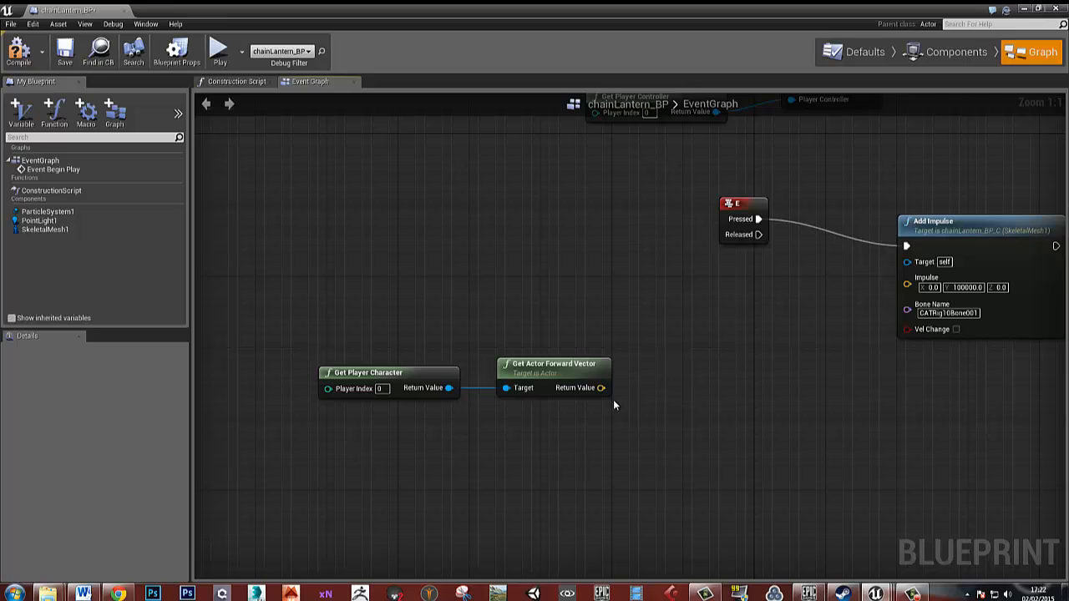
# Step: Connect Get Actor Forward Vector's Return Value directly to Add Impulse's Impulse input and adjust the vector node's spacing
pyautogui.moveTo(678, 399); pyautogui.dragTo(612, 407, button='right')
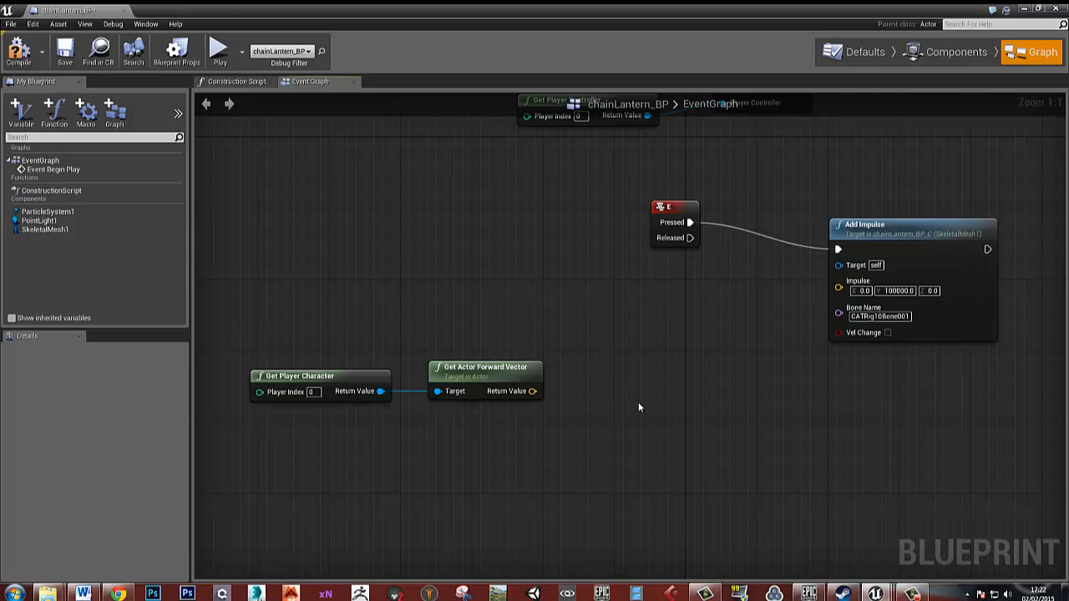
pyautogui.moveTo(531, 391); pyautogui.dragTo(839, 287)
pyautogui.moveTo(770, 391); pyautogui.dragTo(759, 386, button='right')
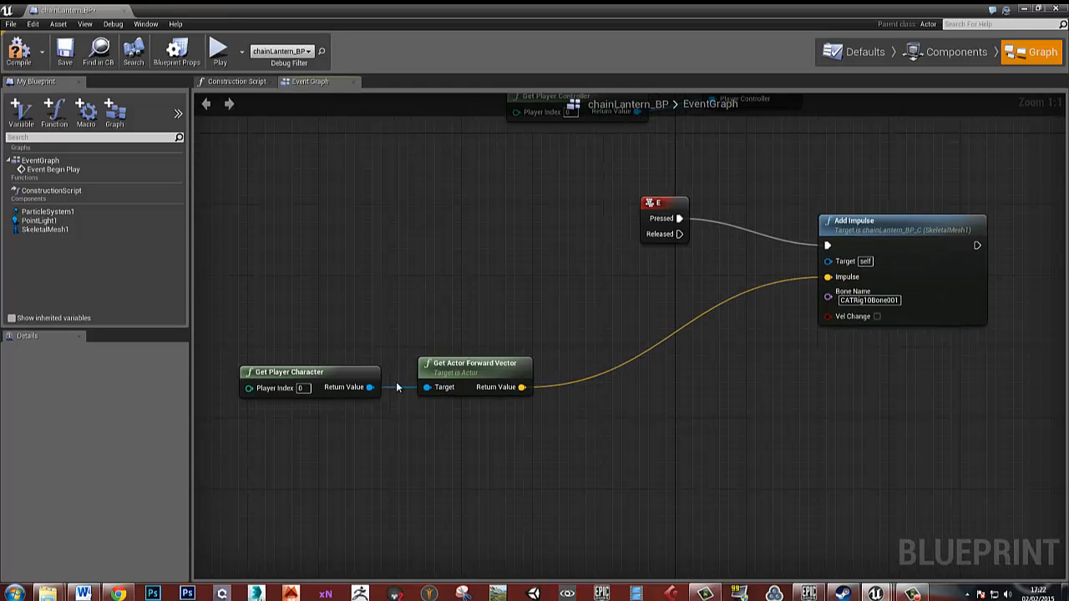
pyautogui.moveTo(477, 370); pyautogui.dragTo(540, 370)
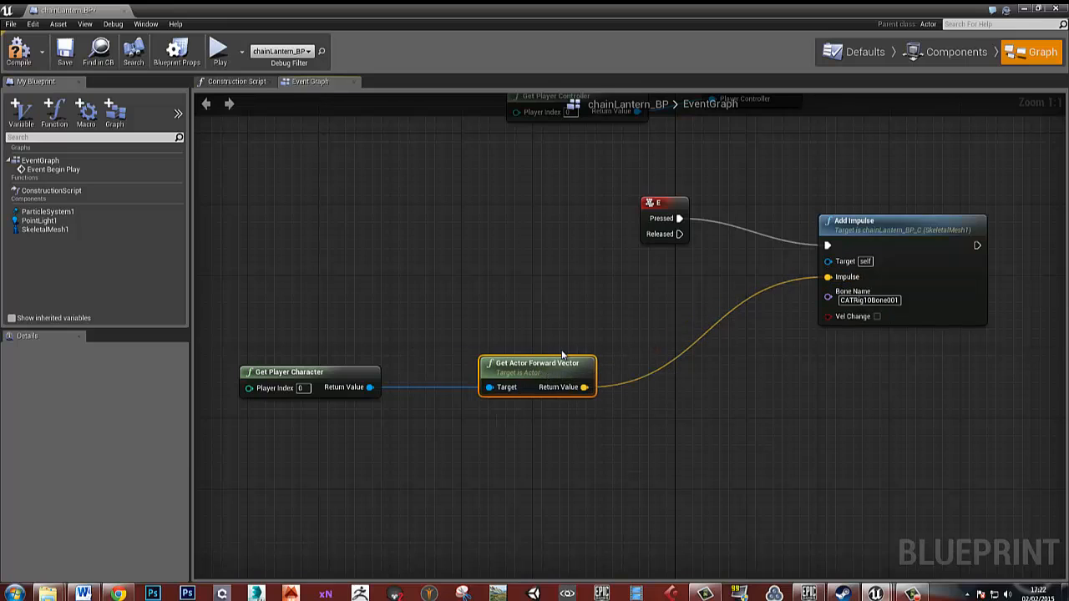
pyautogui.moveTo(544, 368); pyautogui.dragTo(491, 368)
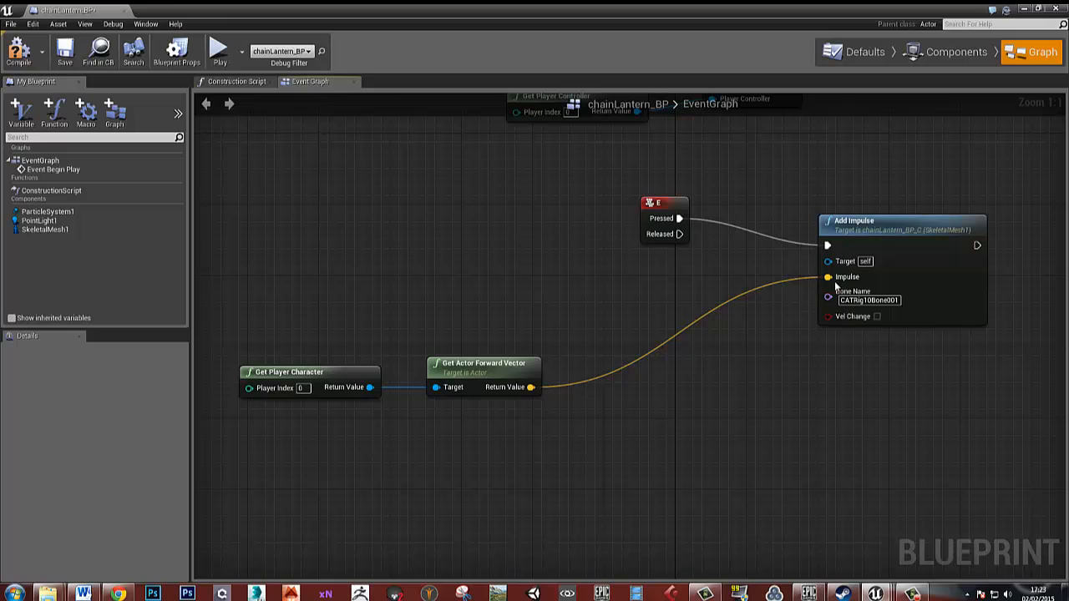
# Step: Insert a Vector * Float multiply node with the value 100000 between Get Actor Forward Vector and Add Impulse's Impulse input
pyautogui.rightClick(643, 354)
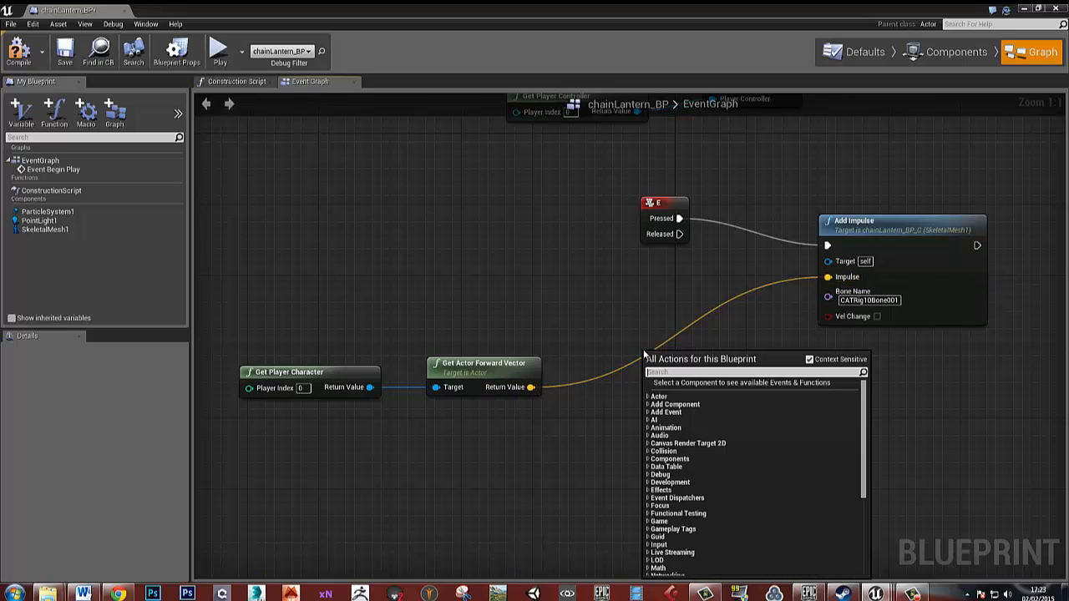
pyautogui.write('mult')
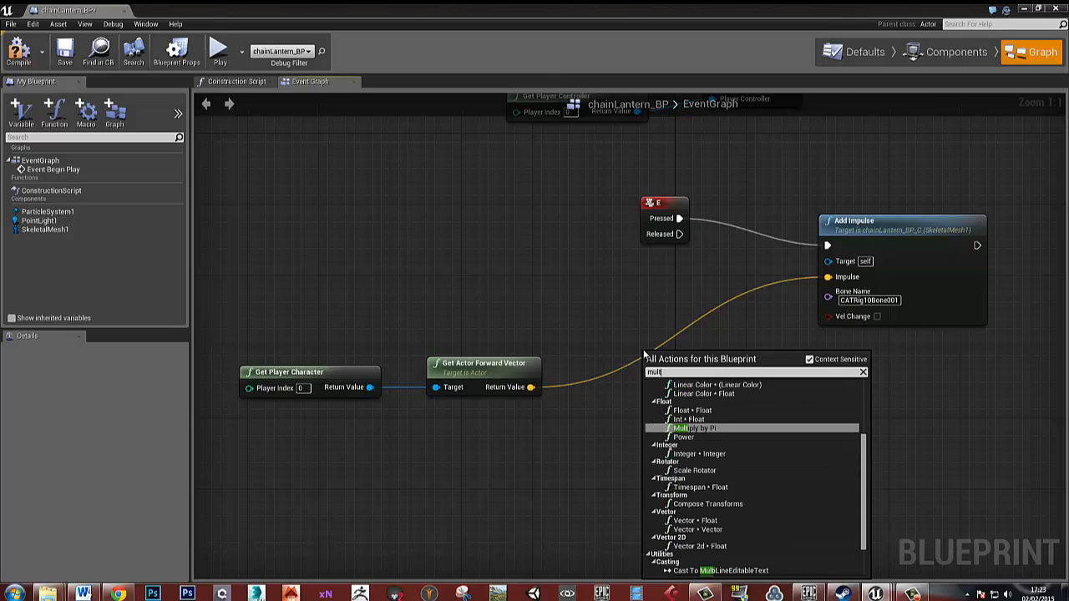
pyautogui.write('iply')
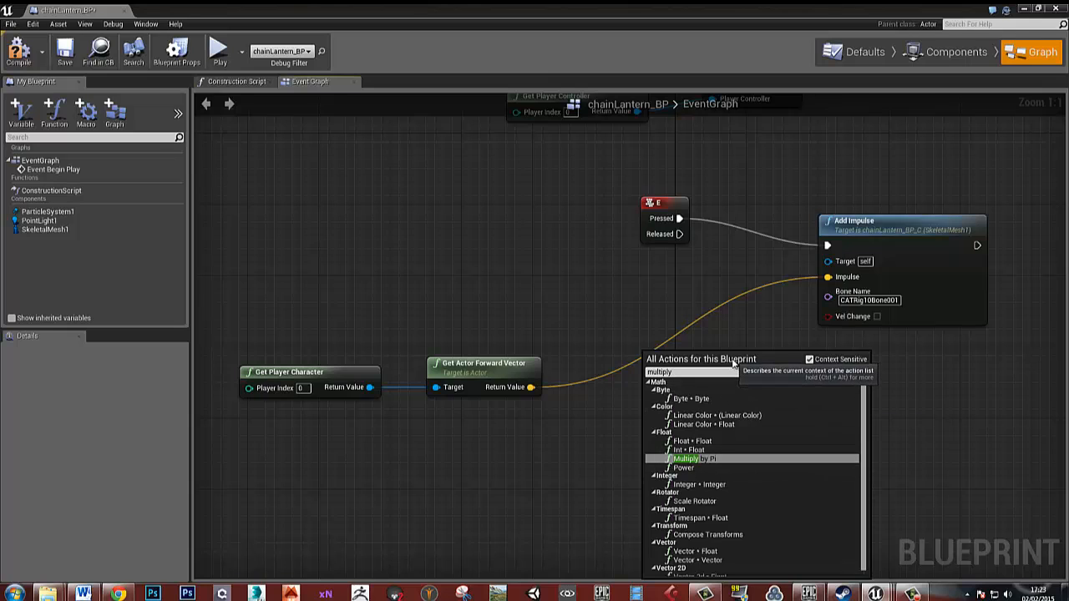
pyautogui.click(695, 551)
pyautogui.moveTo(722, 383); pyautogui.dragTo(667, 394)
pyautogui.moveTo(532, 388); pyautogui.dragTo(828, 278)
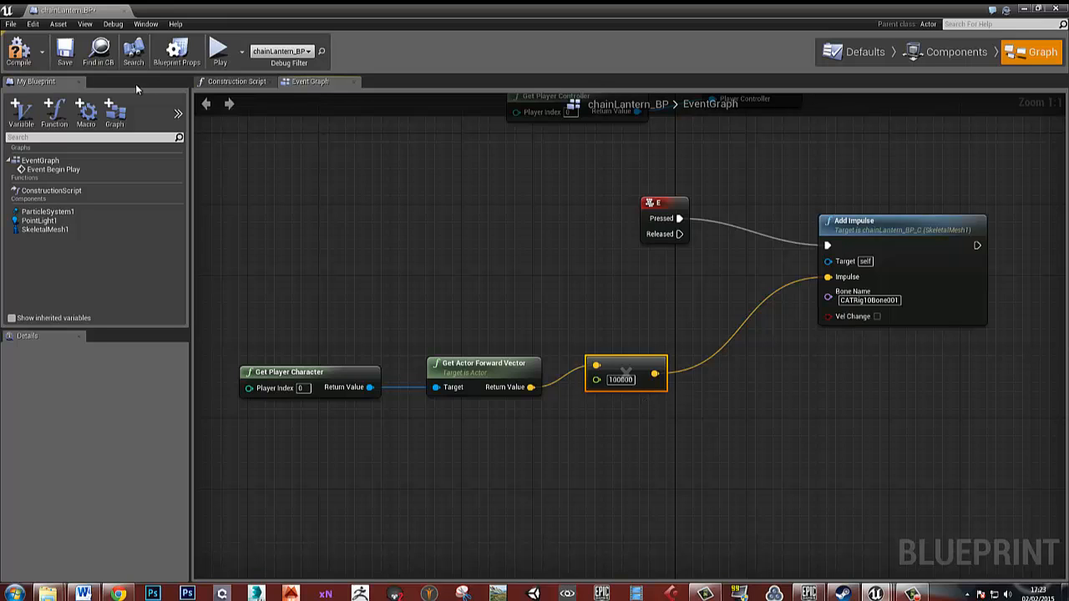
# Step: Compile the blueprint and playtest pushing the fire lantern in the direction the player faces, ending the session
pyautogui.click(20, 54)
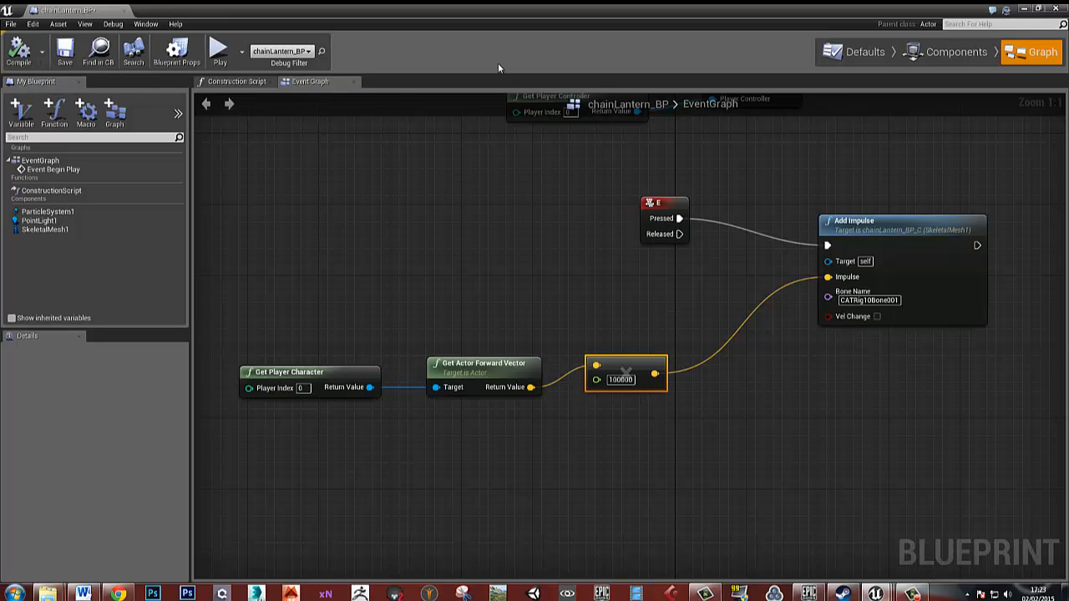
pyautogui.click(1051, 8)
pyautogui.click(510, 256)
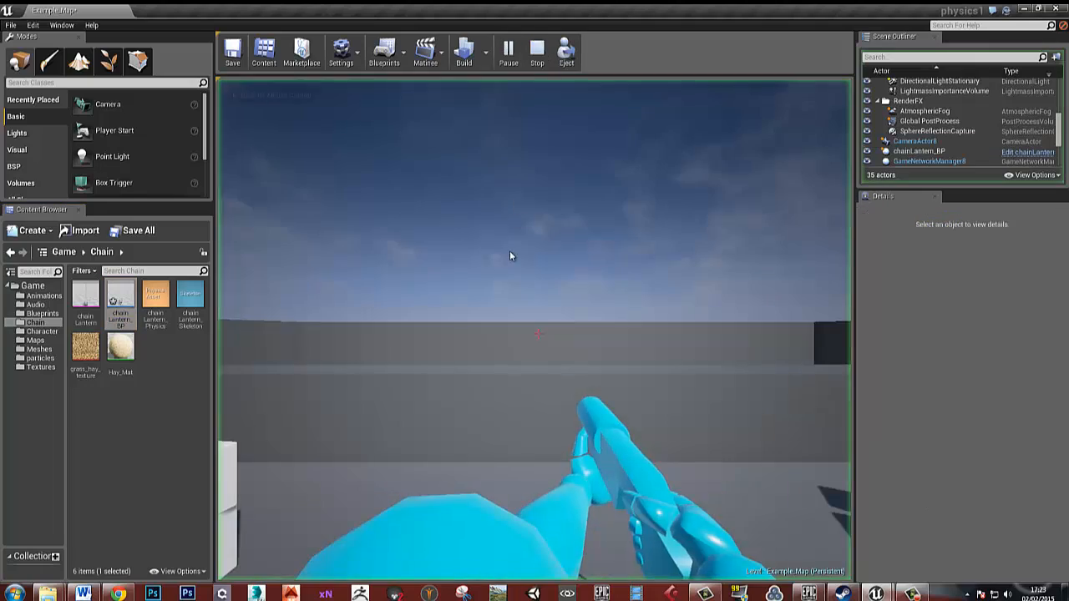
pyautogui.press('w')
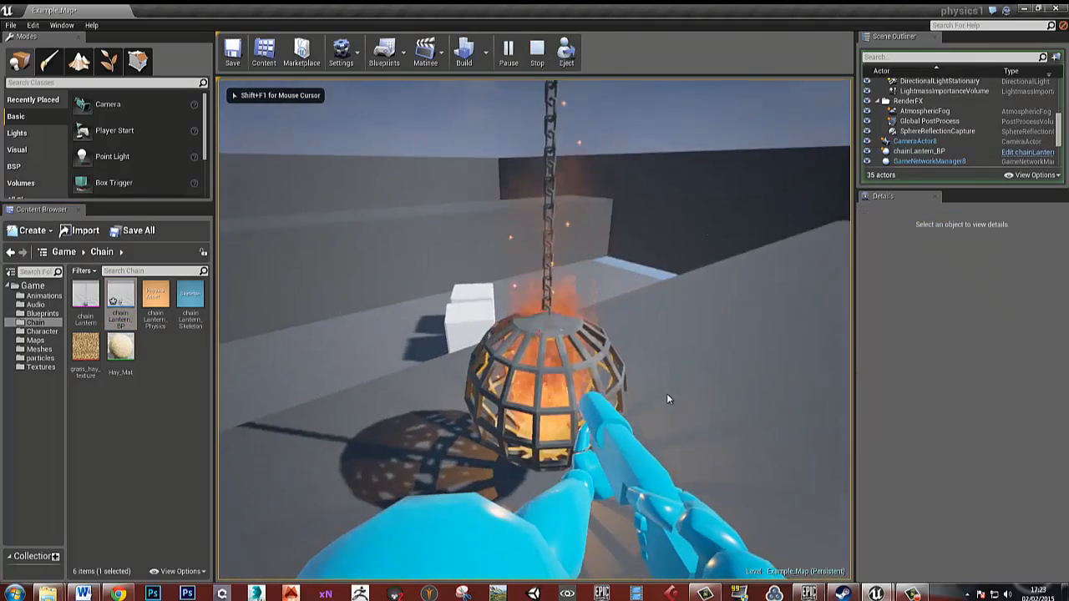
pyautogui.click(608, 401)
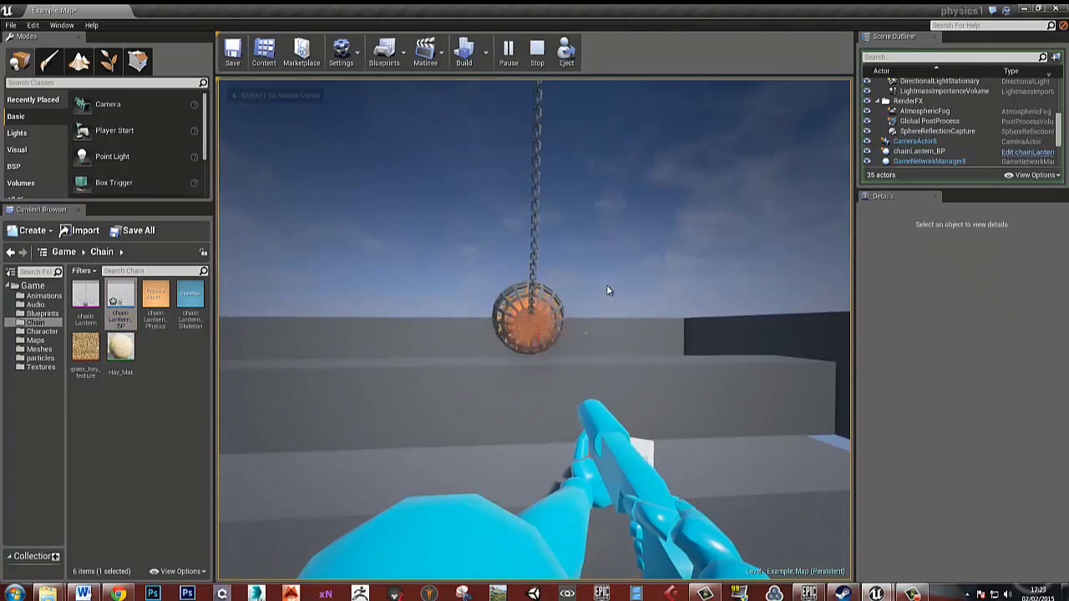
pyautogui.press('w')
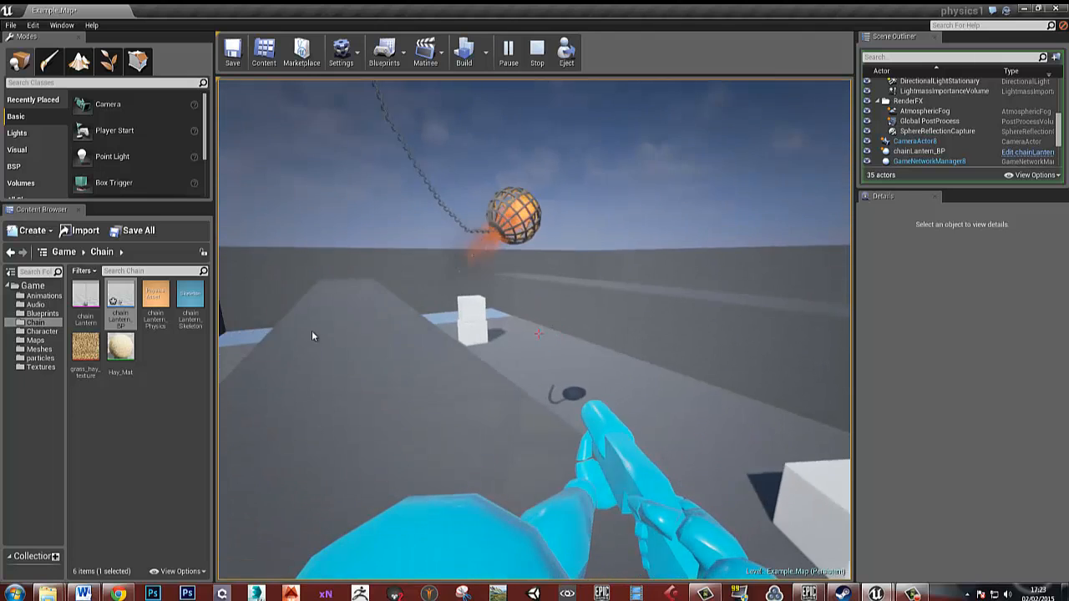
pyautogui.press('Escape')
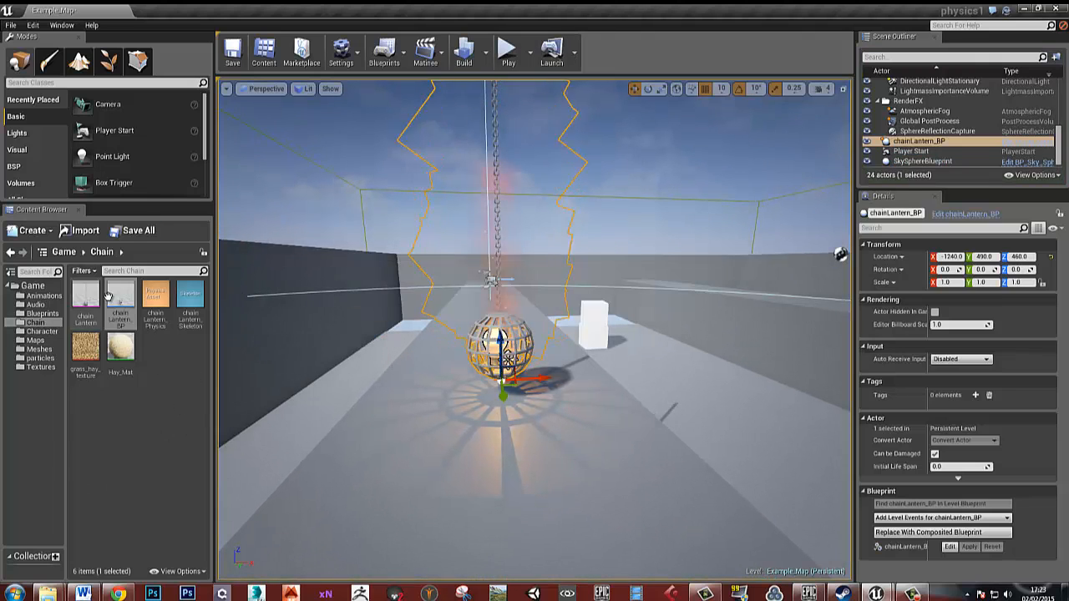
# Step: Reopen chainLantern_BP and add a Box shape component to the lantern's components
pyautogui.doubleClick(124, 306)
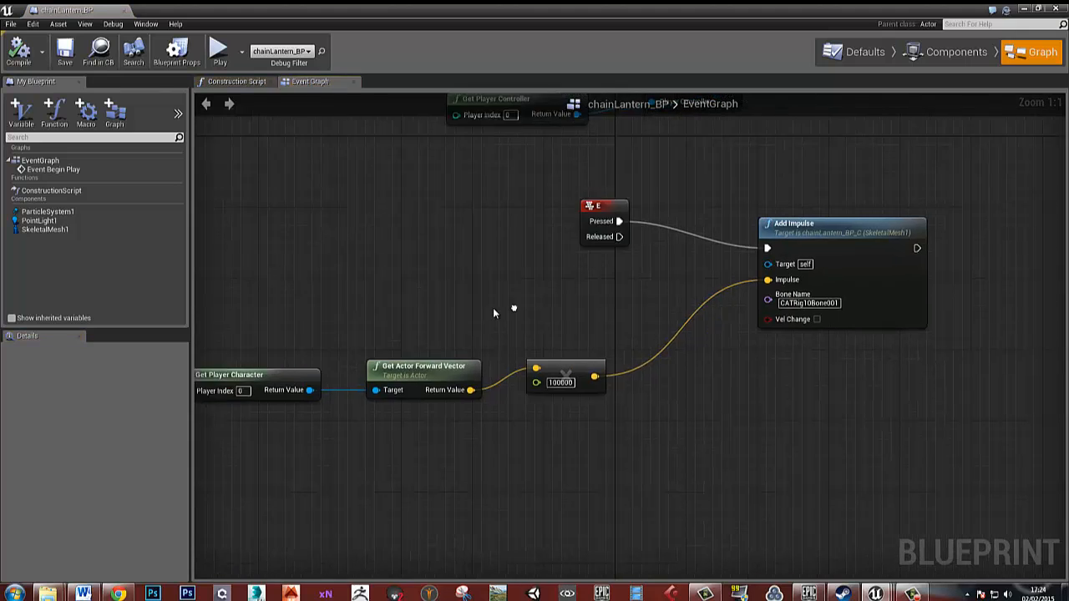
pyautogui.scroll(-4, 488, 282)
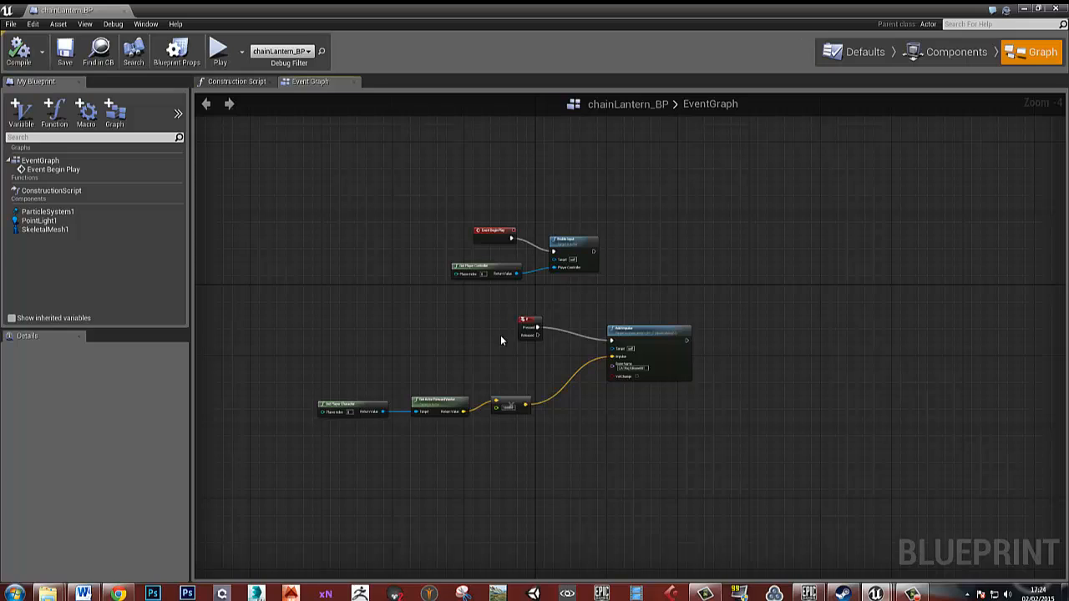
pyautogui.moveTo(522, 381); pyautogui.dragTo(547, 383, button='right')
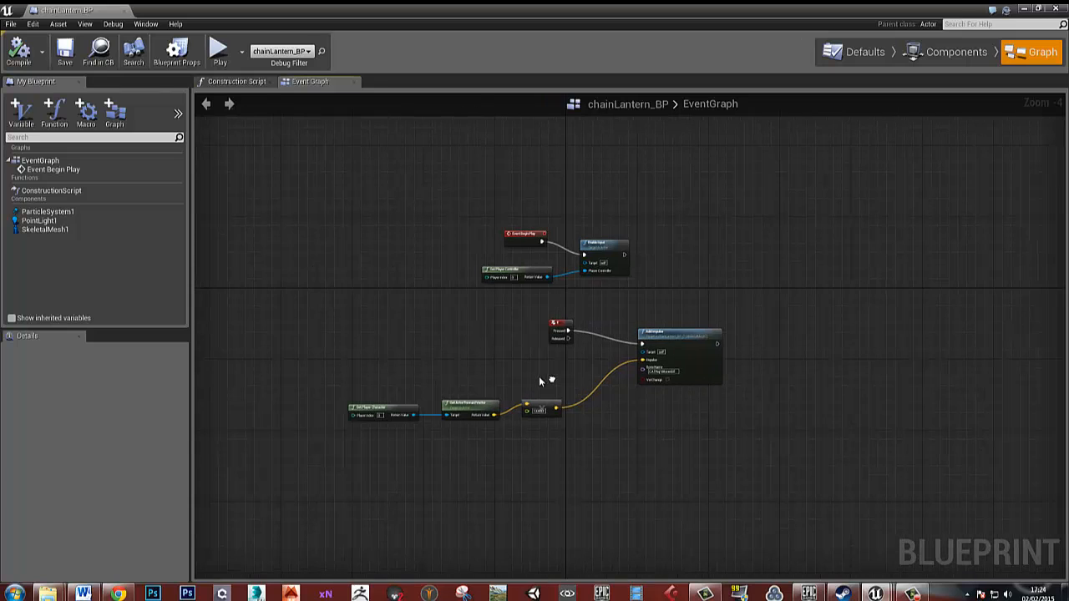
pyautogui.scroll(4, 481, 403)
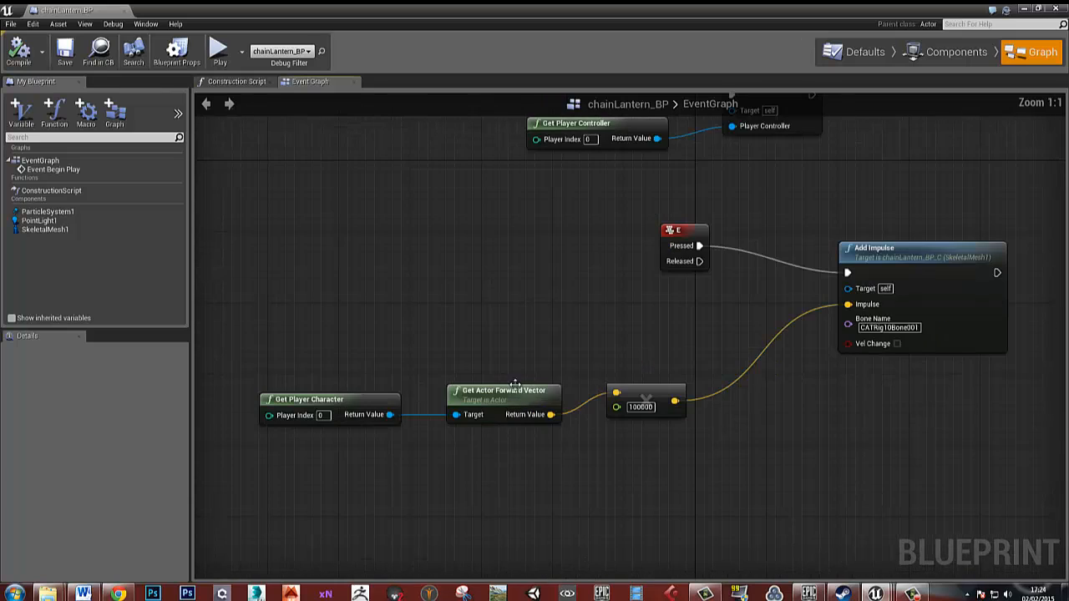
pyautogui.moveTo(557, 295); pyautogui.dragTo(442, 402, button='right')
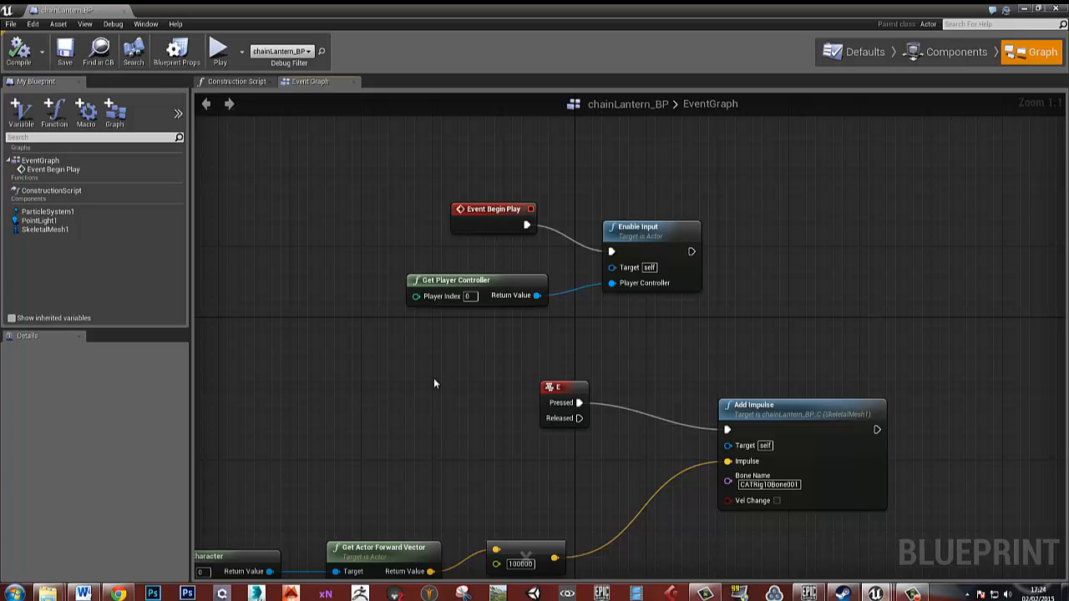
pyautogui.click(957, 58)
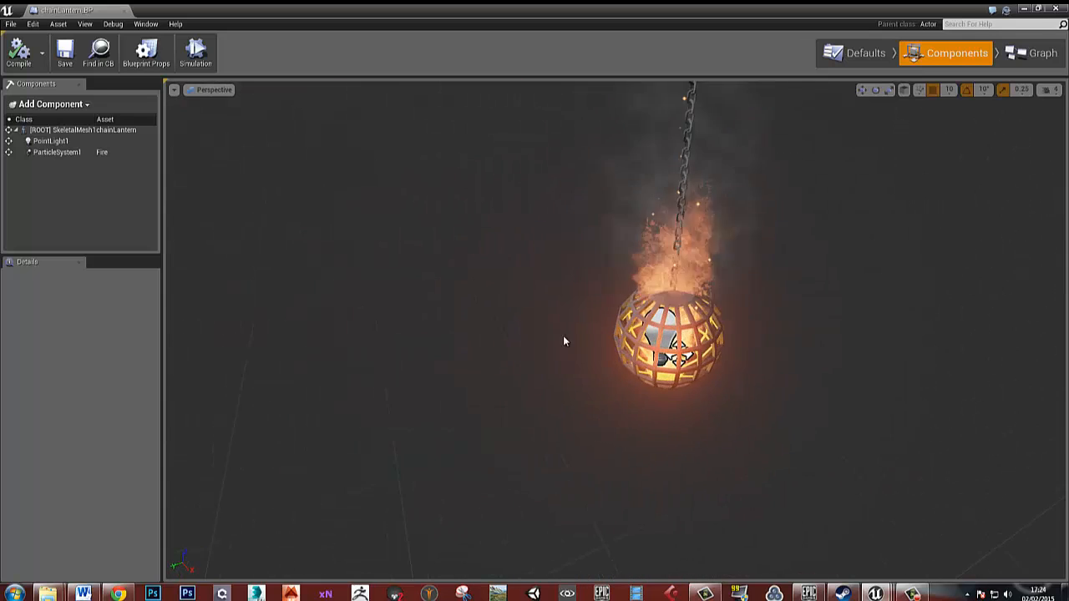
pyautogui.click(88, 132)
pyautogui.click(50, 104)
pyautogui.scroll(-6, 73, 324)
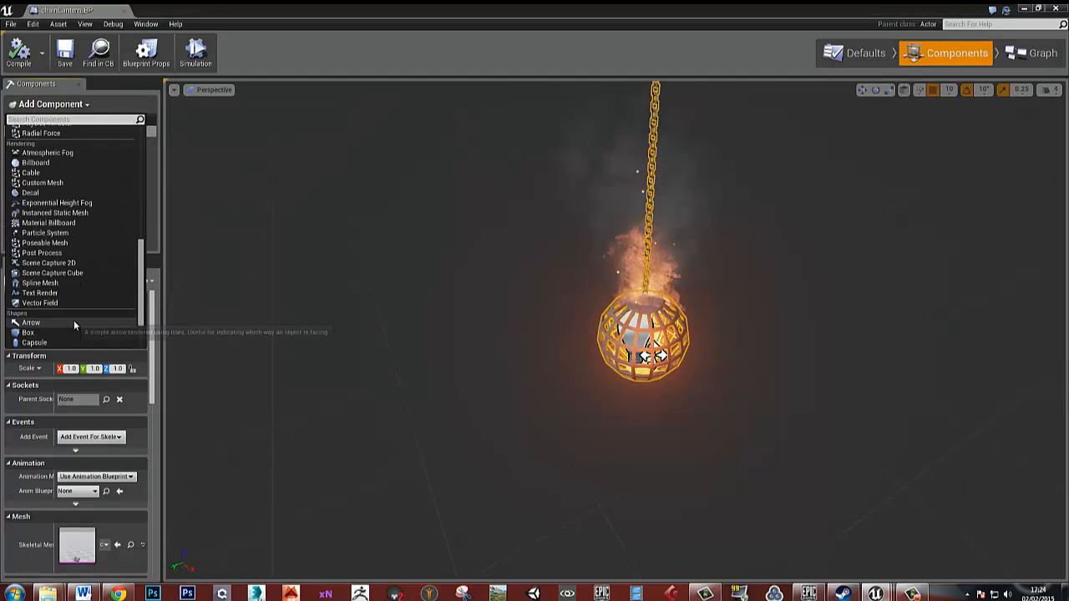
pyautogui.scroll(-2, 74, 325)
pyautogui.click(38, 304)
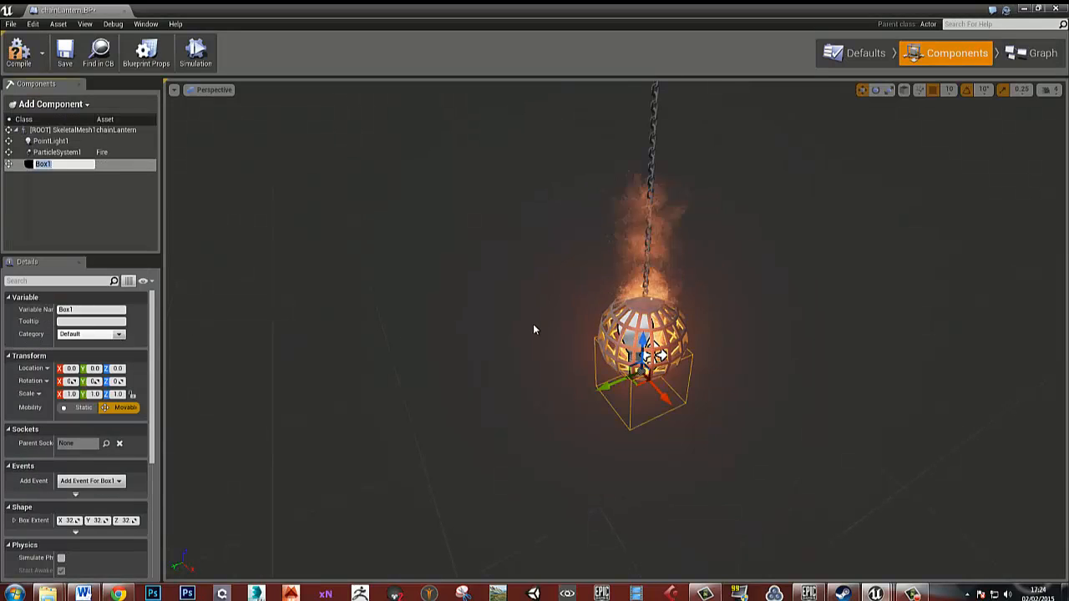
# Step: Raise Box1 to a Z location of 60 and scale it wider along X and Y so it surrounds the lantern
pyautogui.moveTo(641, 347); pyautogui.dragTo(644, 293)
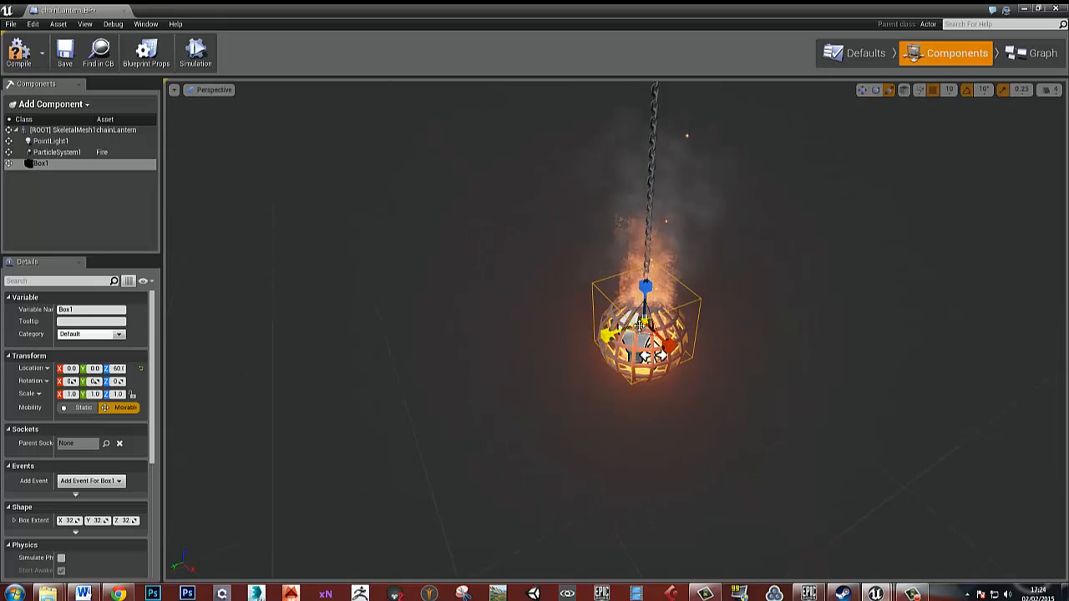
pyautogui.moveTo(606, 335); pyautogui.dragTo(573, 346)
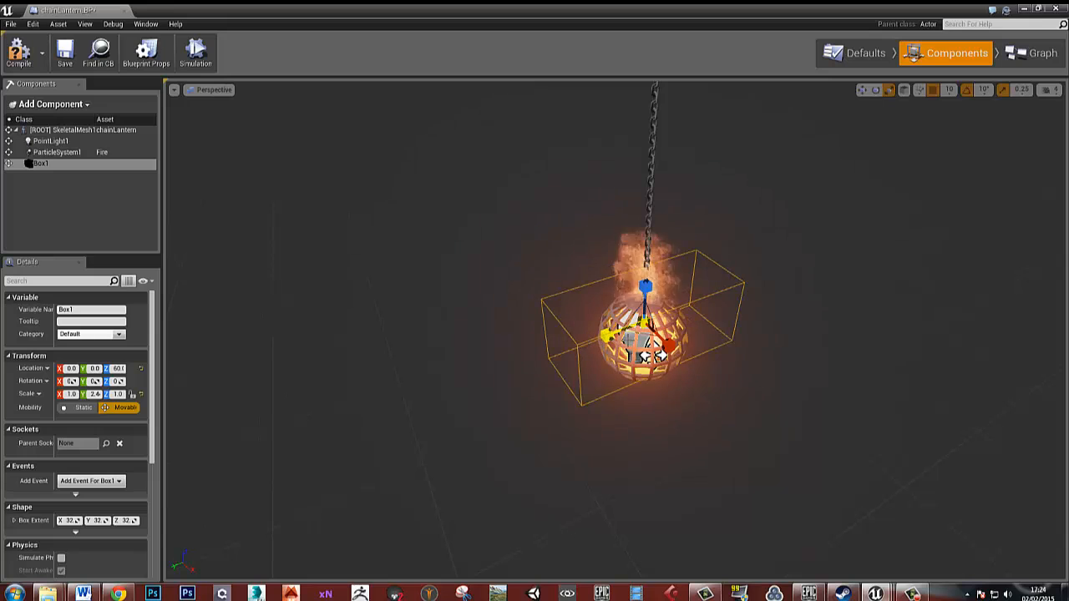
pyautogui.moveTo(671, 349); pyautogui.dragTo(692, 365)
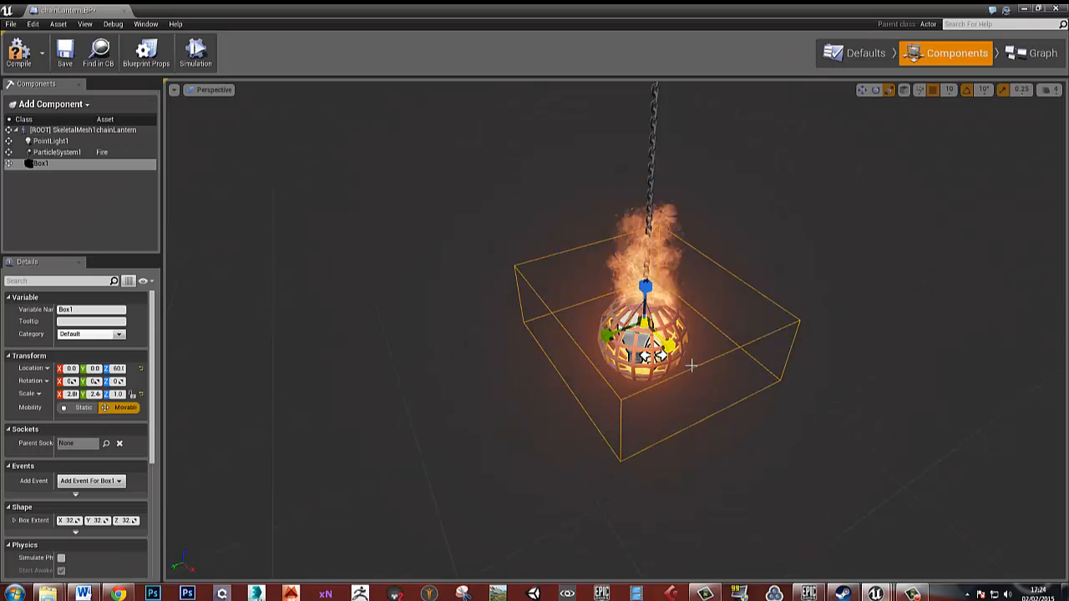
pyautogui.moveTo(612, 335); pyautogui.dragTo(602, 337)
pyautogui.moveTo(670, 356); pyautogui.dragTo(792, 294, button='right')
pyautogui.click(776, 375)
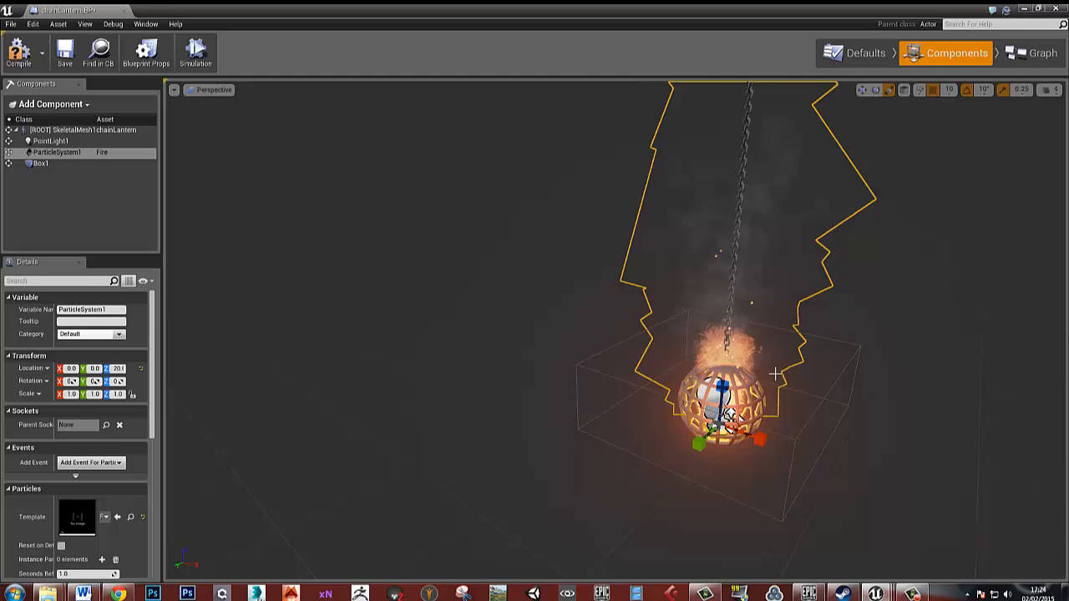
pyautogui.click(794, 454)
pyautogui.moveTo(768, 446); pyautogui.dragTo(754, 433, button='right')
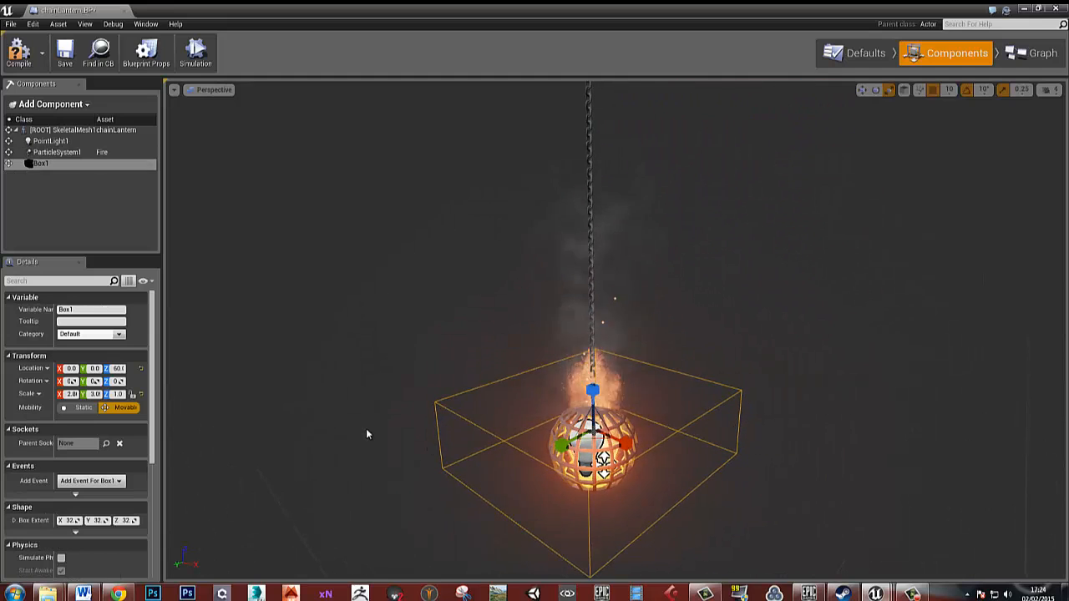
# Step: Make sure Generate Overlap Events is enabled in Box1's collision settings
pyautogui.scroll(-3, 156, 441)
pyautogui.moveTo(156, 440); pyautogui.dragTo(160, 519)
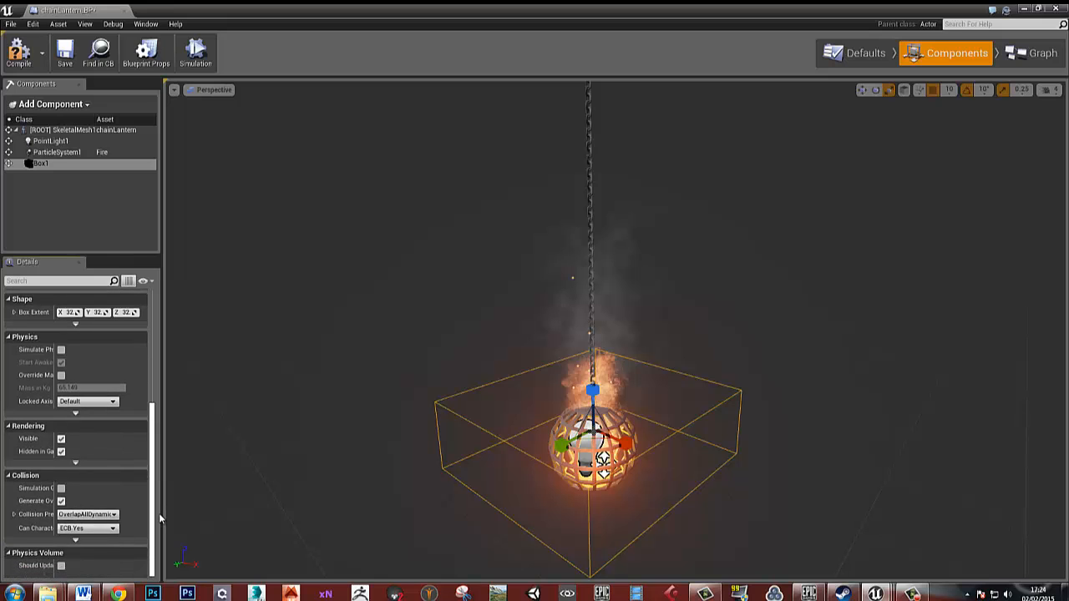
pyautogui.click(61, 501)
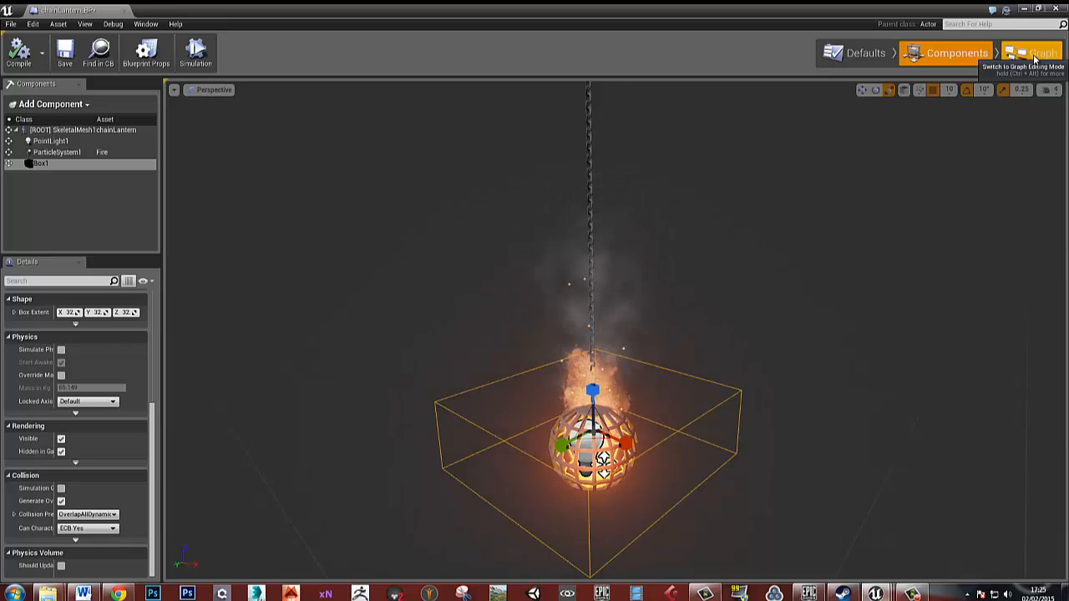
pyautogui.moveTo(697, 380); pyautogui.dragTo(601, 336)
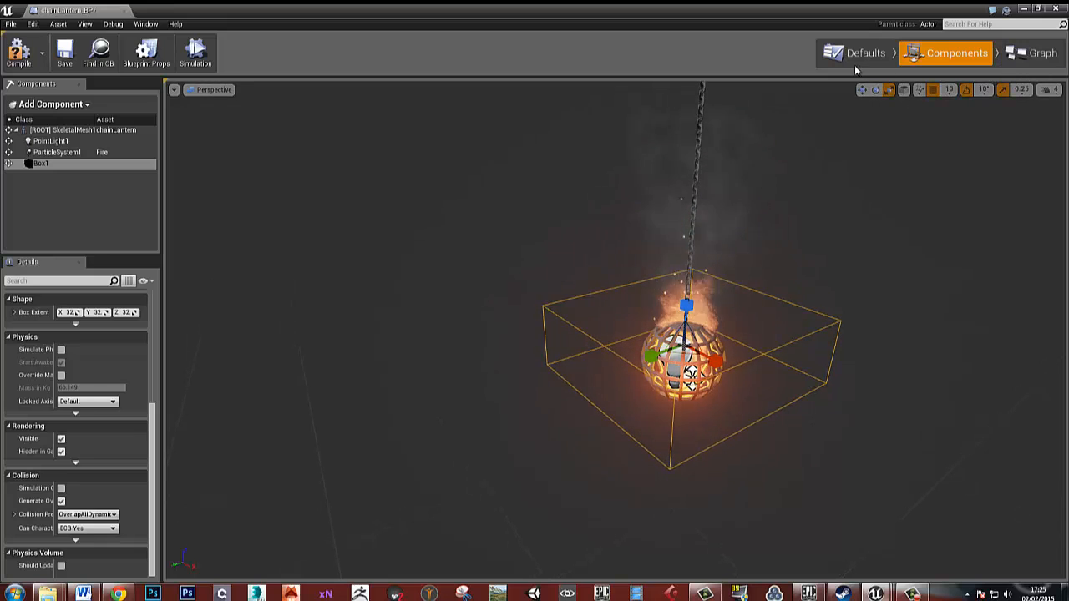
# Step: In the Construction Script, add a Box1 reference, connect it to Attach To's Target alongside the other components, and compile
pyautogui.click(1027, 55)
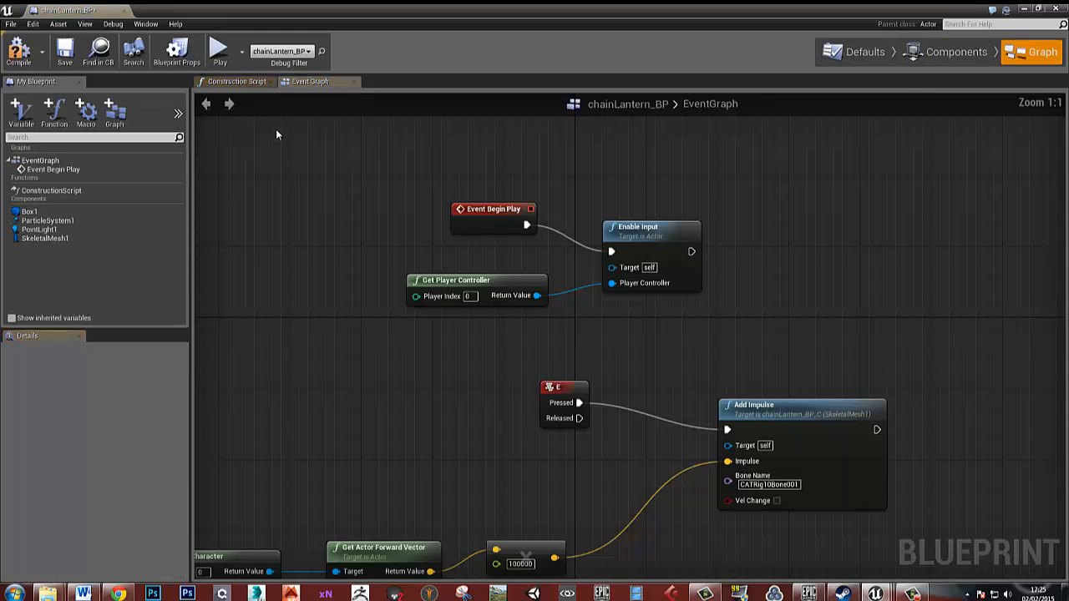
pyautogui.click(237, 81)
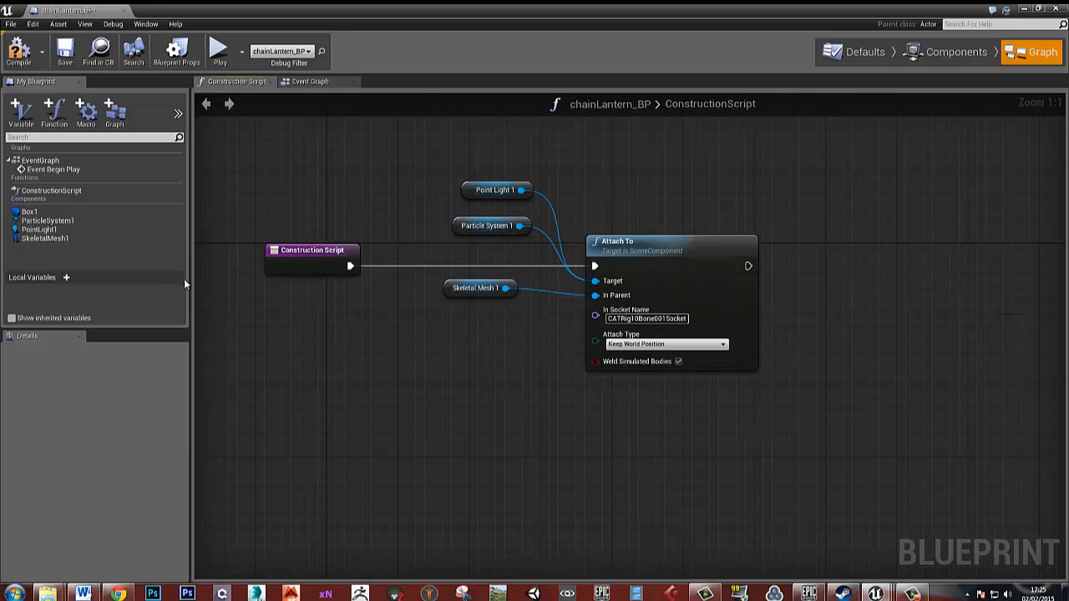
pyautogui.moveTo(29, 211); pyautogui.dragTo(403, 396)
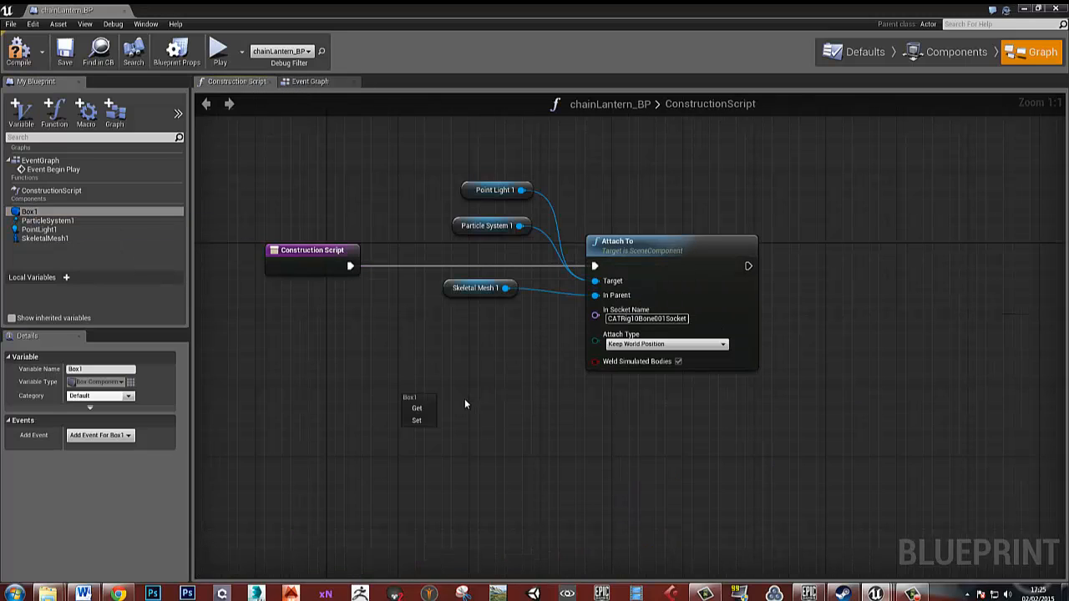
pyautogui.click(417, 407)
pyautogui.moveTo(466, 403); pyautogui.dragTo(594, 281)
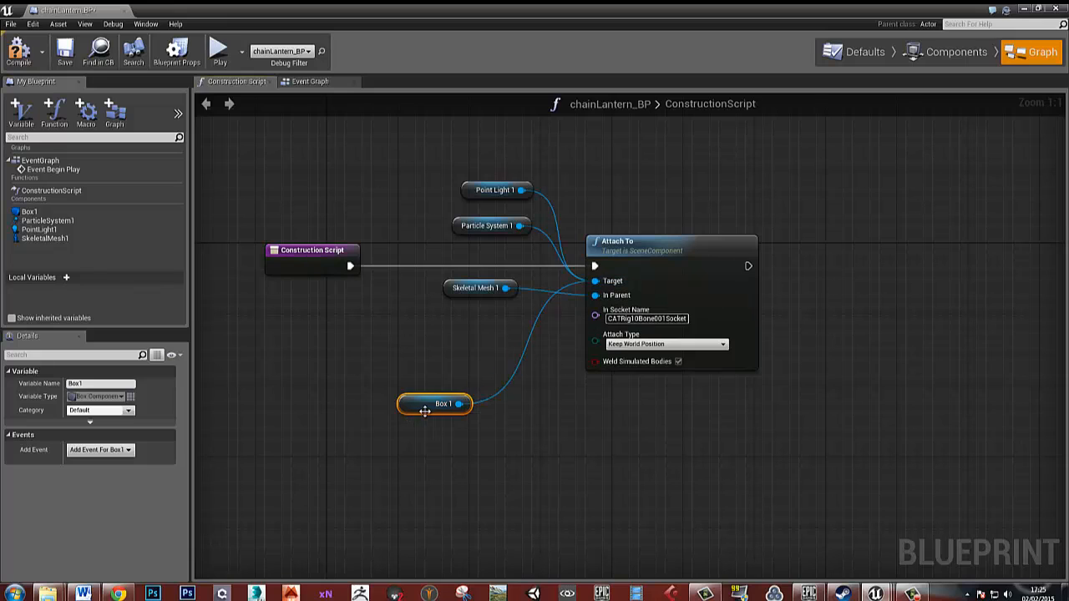
pyautogui.moveTo(424, 407); pyautogui.dragTo(474, 376)
pyautogui.click(22, 62)
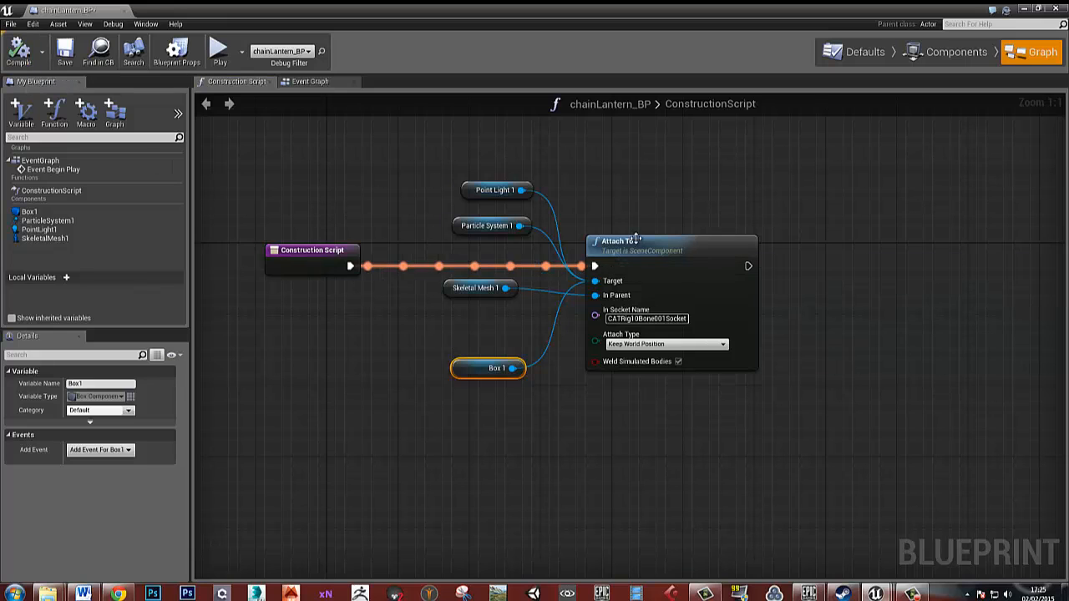
# Step: Return to the event graph and move the E key event further left, away from the Add Impulse node
pyautogui.click(943, 53)
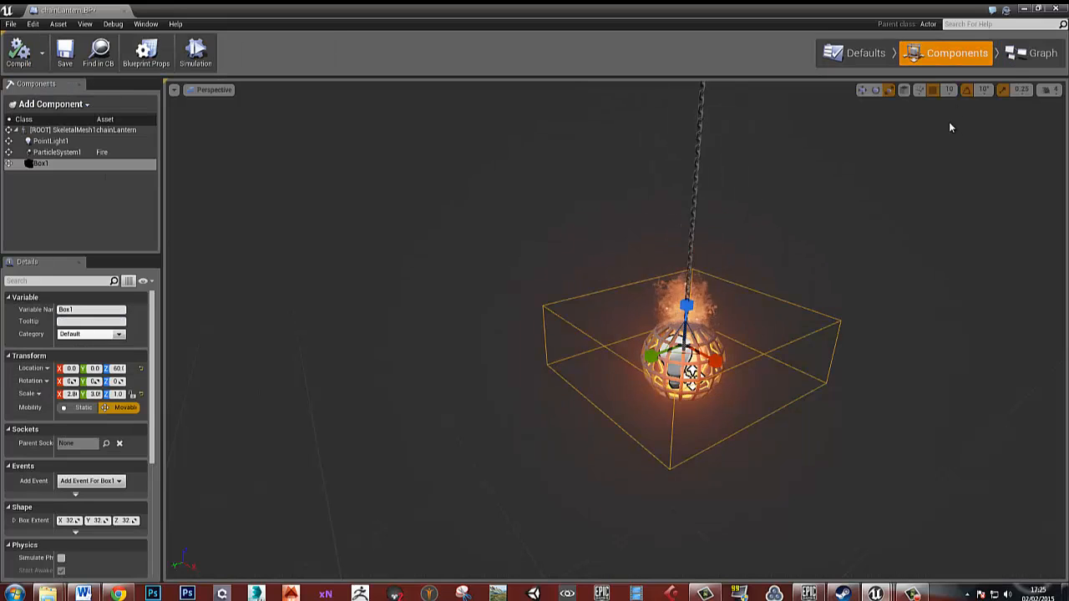
pyautogui.click(1035, 53)
pyautogui.click(243, 79)
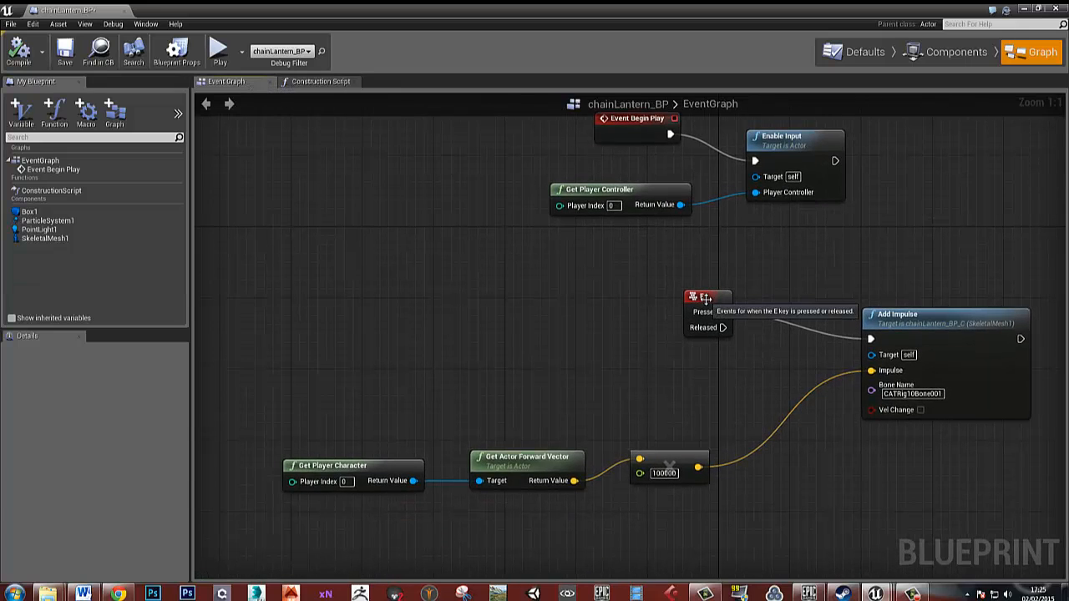
pyautogui.click(704, 298)
pyautogui.moveTo(704, 297); pyautogui.dragTo(676, 250, button='right')
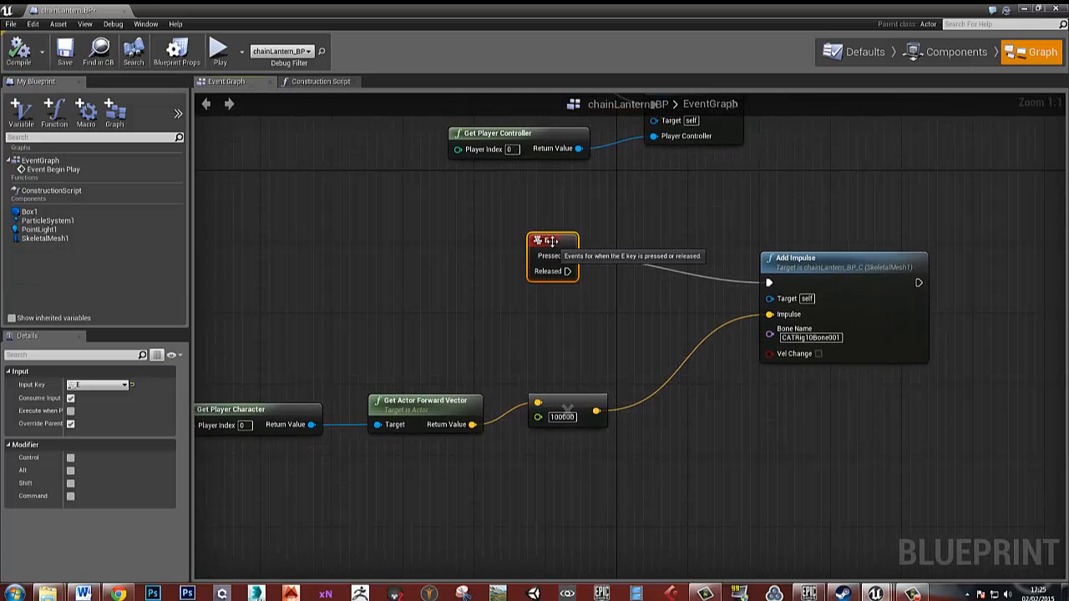
pyautogui.moveTo(551, 240); pyautogui.dragTo(363, 222)
pyautogui.click(467, 265)
# Step: Go back to Box1's component details and look through its event and collision options
pyautogui.rightClick(378, 298)
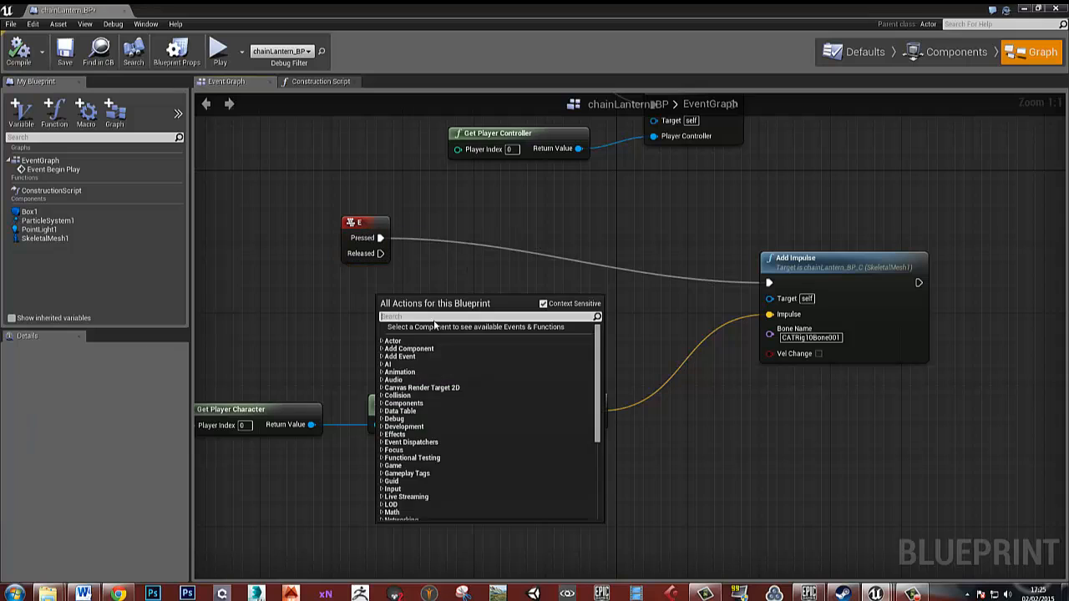
pyautogui.click(558, 237)
pyautogui.click(956, 53)
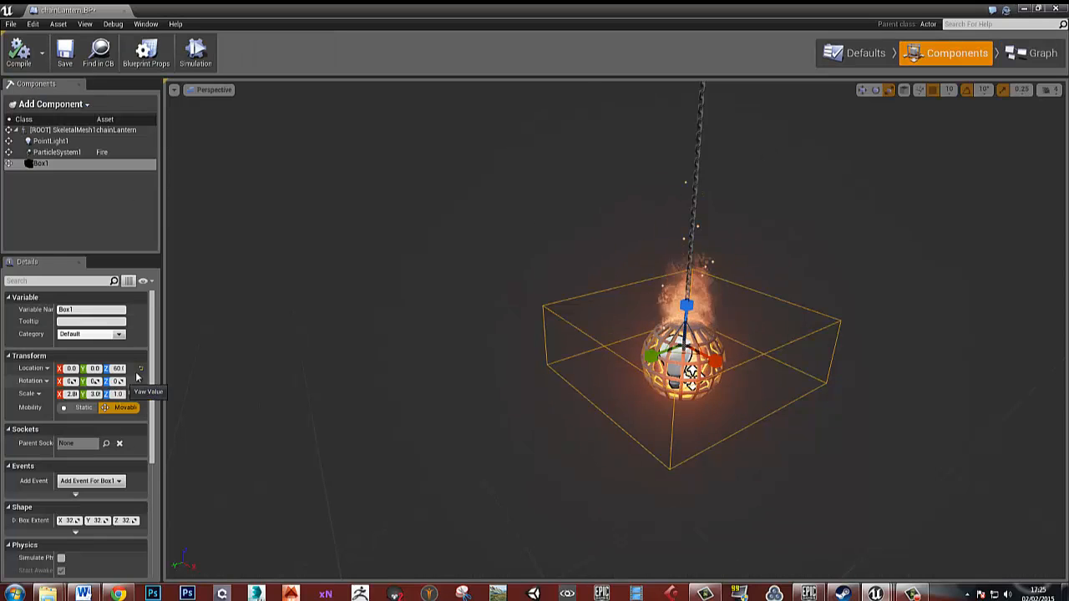
pyautogui.moveTo(155, 377); pyautogui.dragTo(153, 406)
pyautogui.scroll(2, 153, 405)
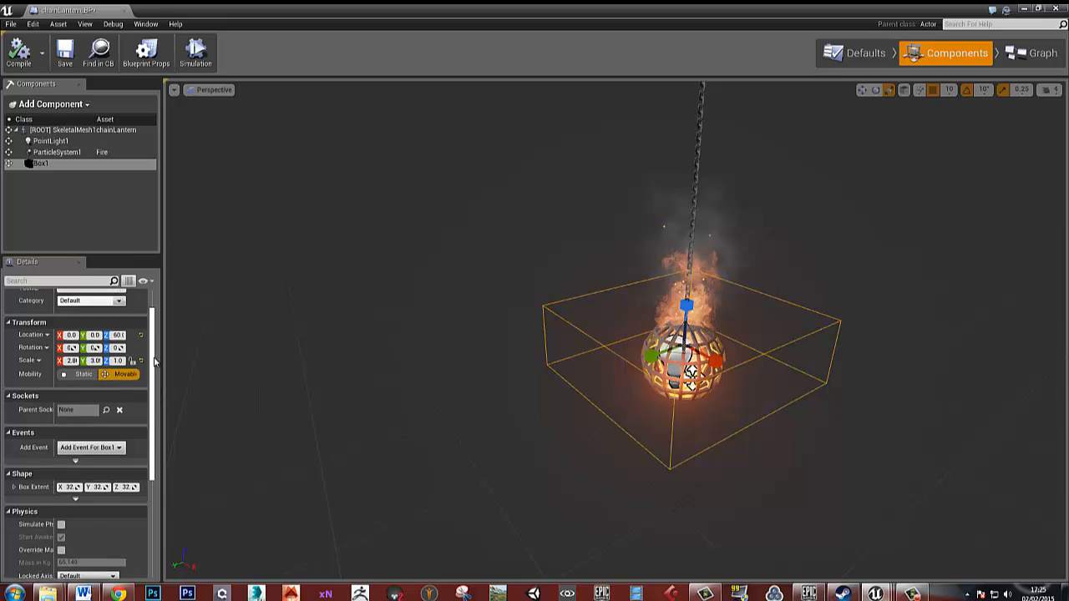